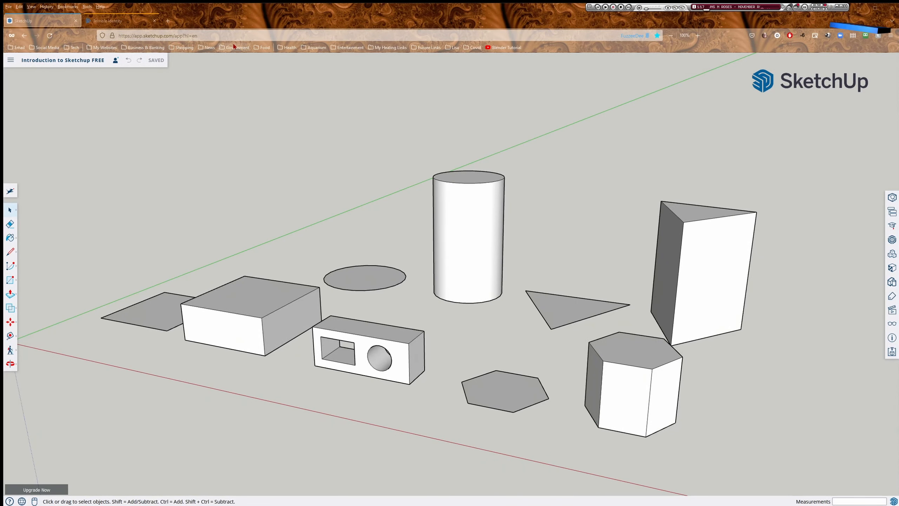
# On the Trimble Identity page, accept all cookies and choose Sign in with Google.
pyautogui.click(115, 22)
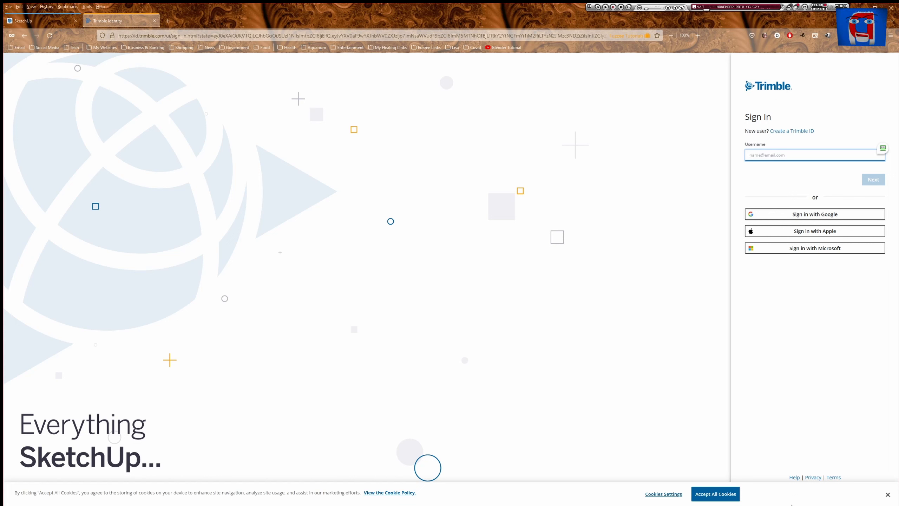
pyautogui.click(718, 496)
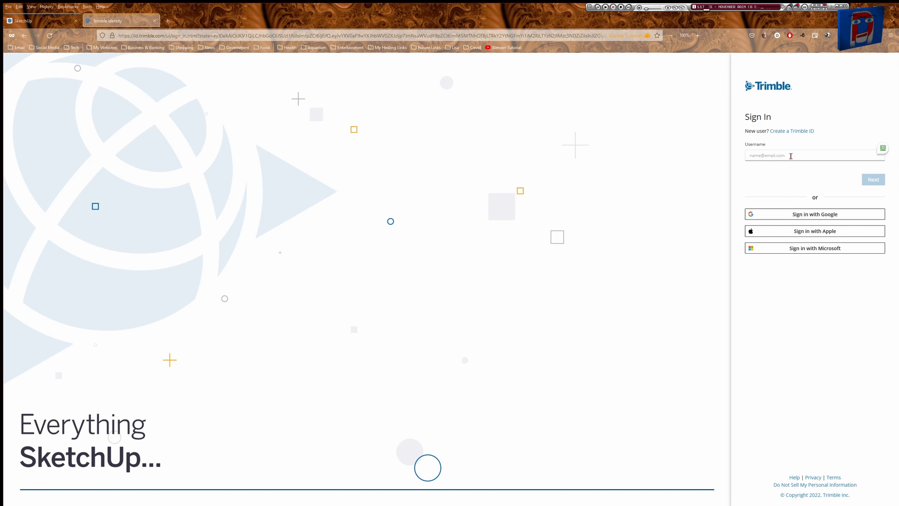
pyautogui.click(814, 217)
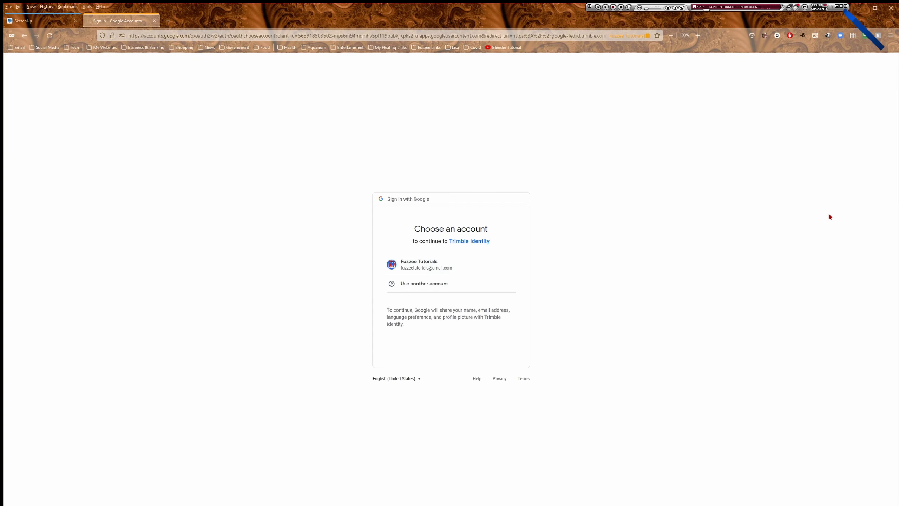
# Choose the existing Google account on the Choose an account page.
pyautogui.click(417, 264)
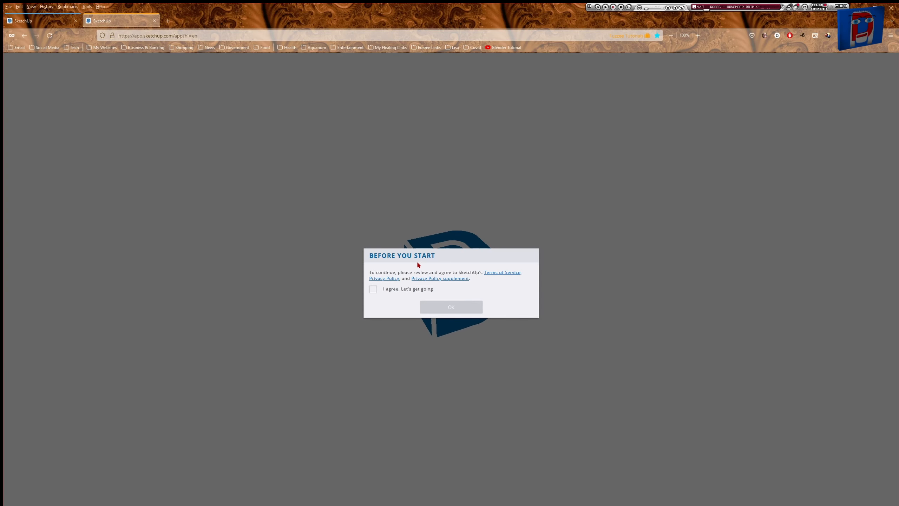
# Tick 'I agree, Let's get going' and confirm with OK.
pyautogui.click(373, 289)
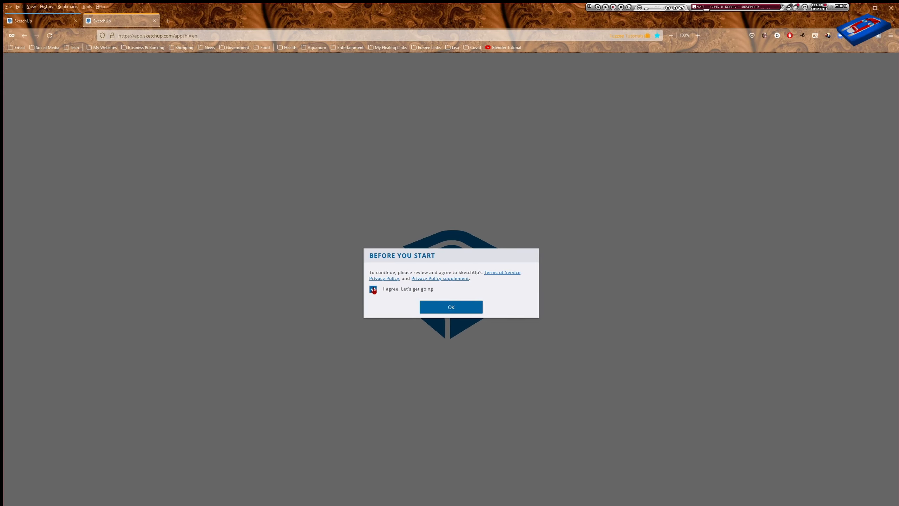
pyautogui.click(462, 308)
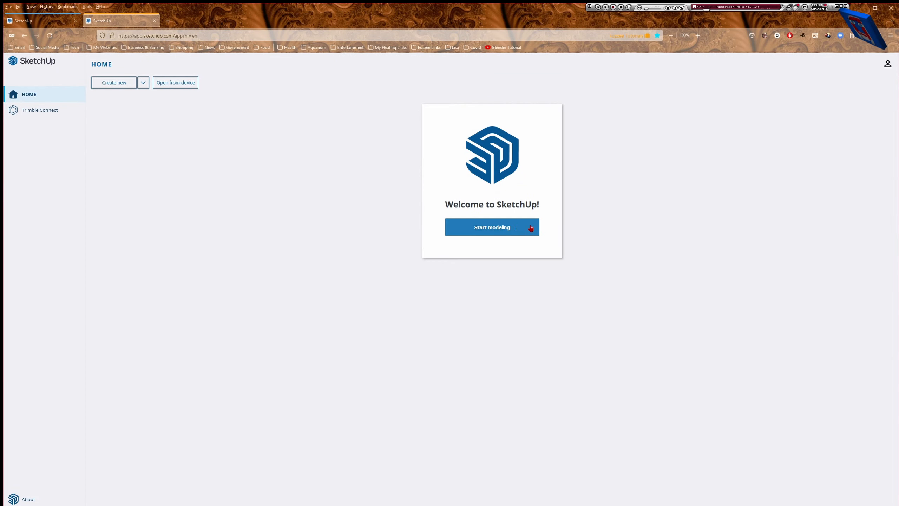
# Start a new blank Untitled model from the Welcome card and bring up its Save To dialog.
pyautogui.click(495, 230)
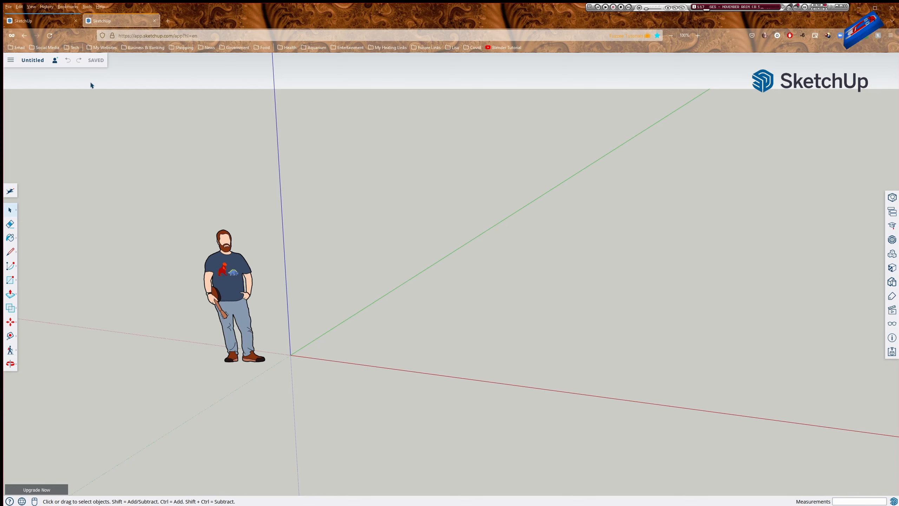
pyautogui.click(32, 62)
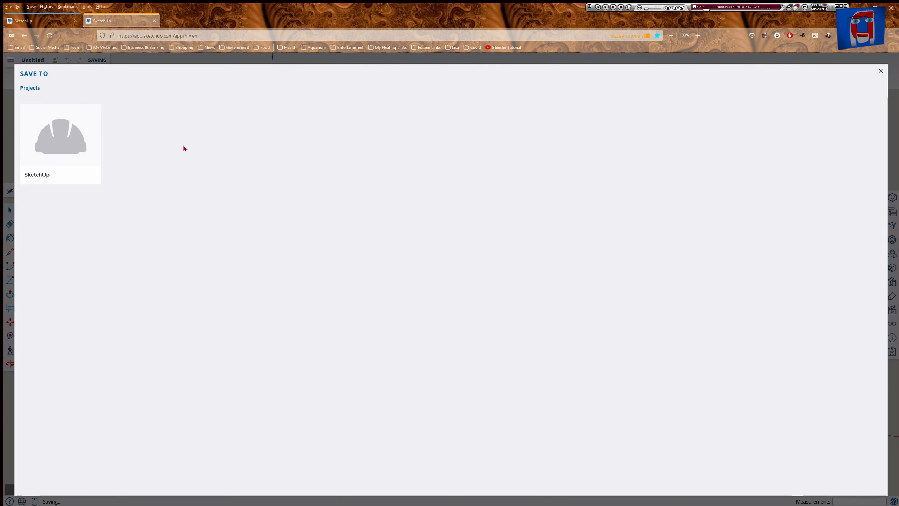
# Save the model as 'Project Name' inside the SketchUp project folder.
pyautogui.click(63, 143)
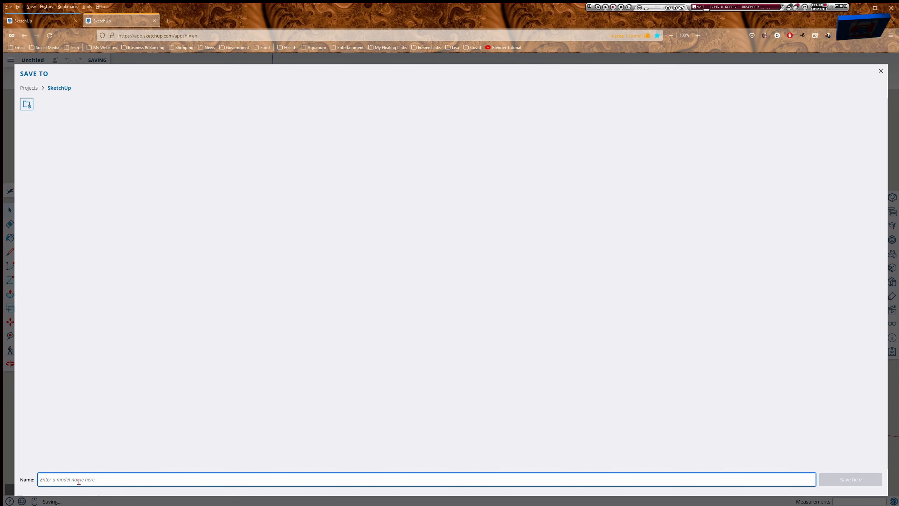
pyautogui.write('Project Name')
pyautogui.press('Return')
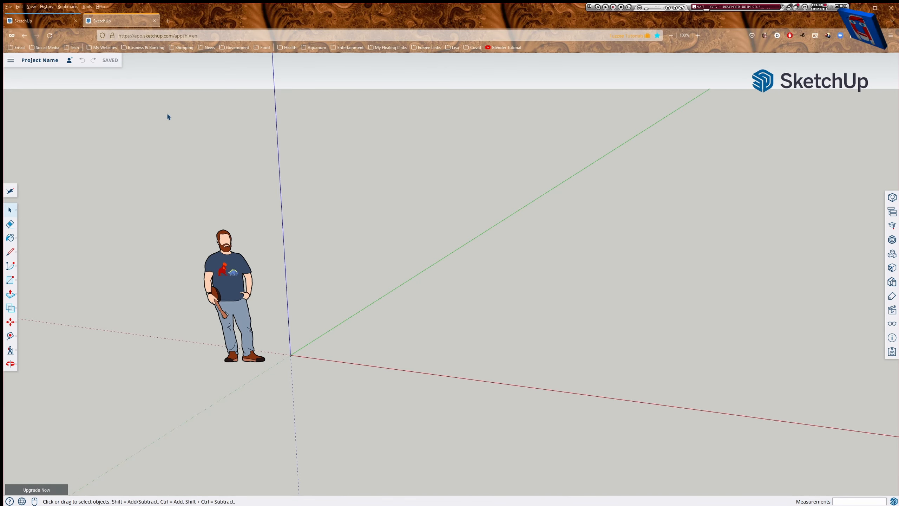
# Return to the browser tab with the Introduction to Sketchup FREE model.
pyautogui.click(43, 25)
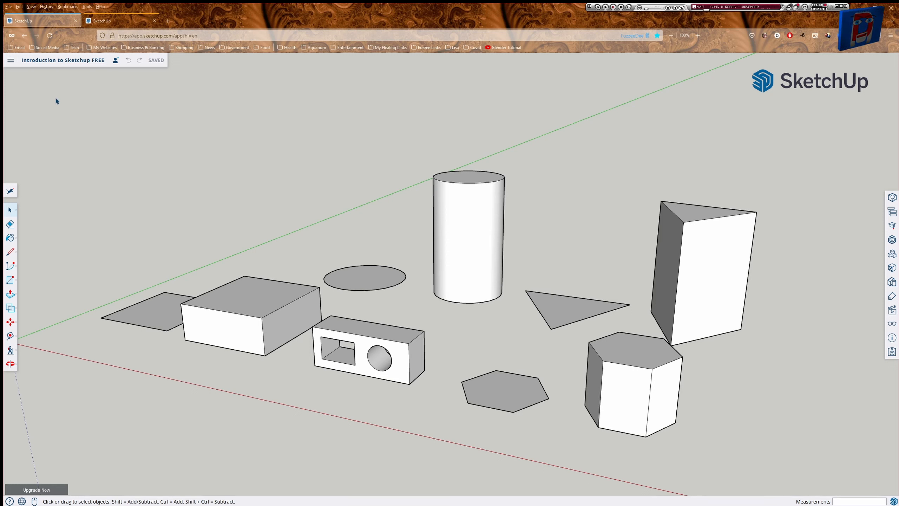
# Open the main menu, orbit the Demo Designs model, then zoom in and back out.
pyautogui.click(11, 60)
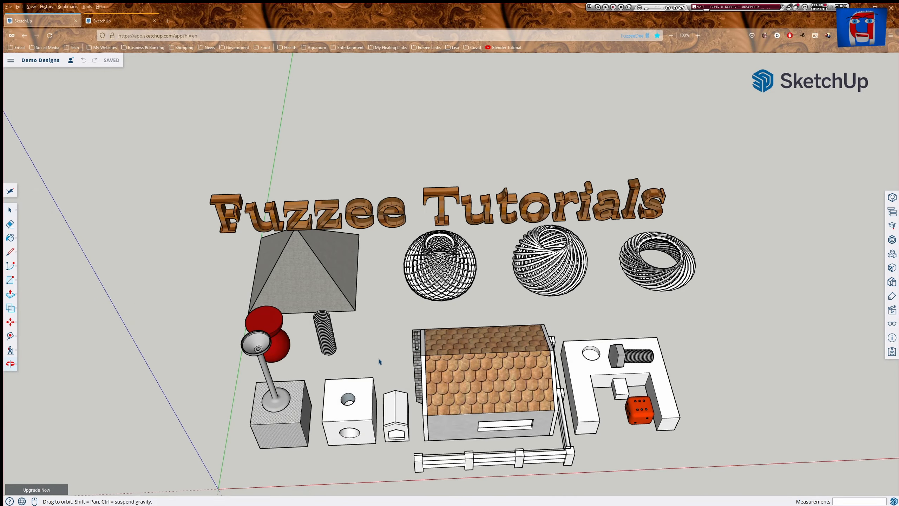
pyautogui.moveTo(354, 311); pyautogui.dragTo(216, 261)
pyautogui.press('space')
pyautogui.scroll(6, 261, 327)
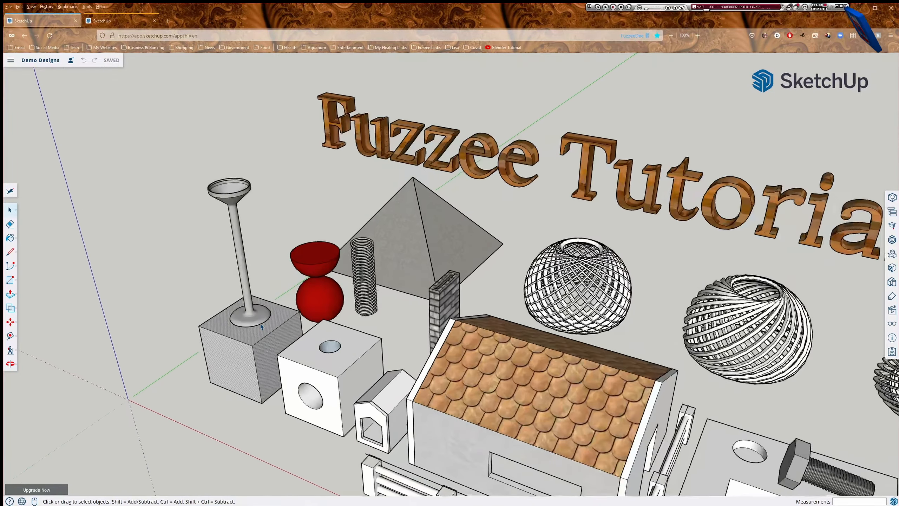
pyautogui.scroll(2, 242, 275)
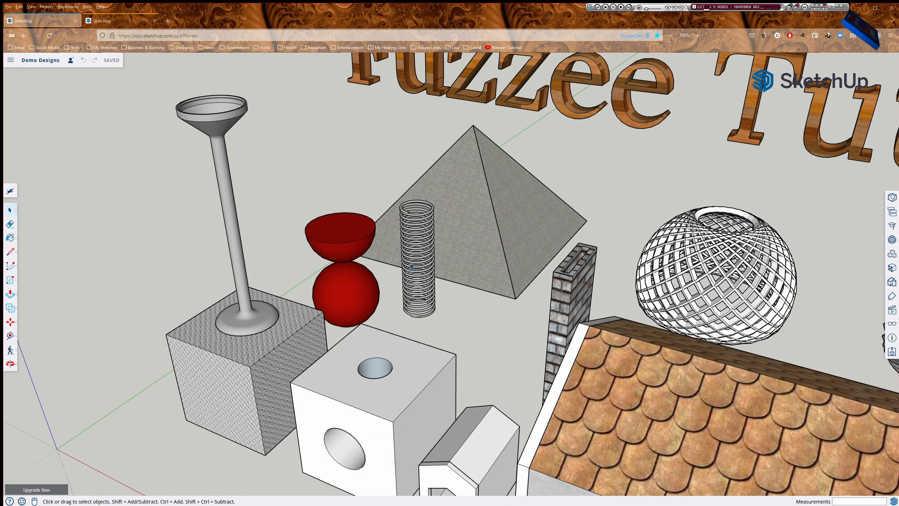
pyautogui.scroll(8, 411, 267)
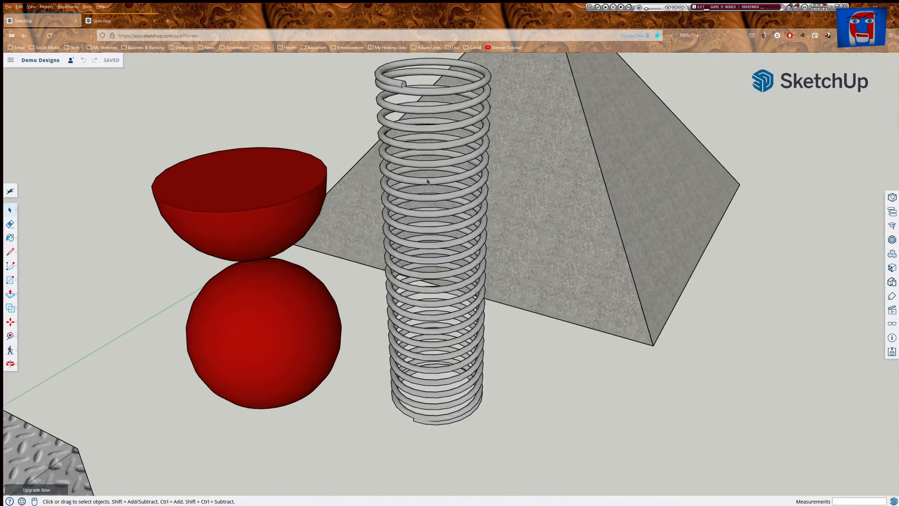
pyautogui.scroll(-3, 428, 181)
pyautogui.scroll(-6, 428, 181)
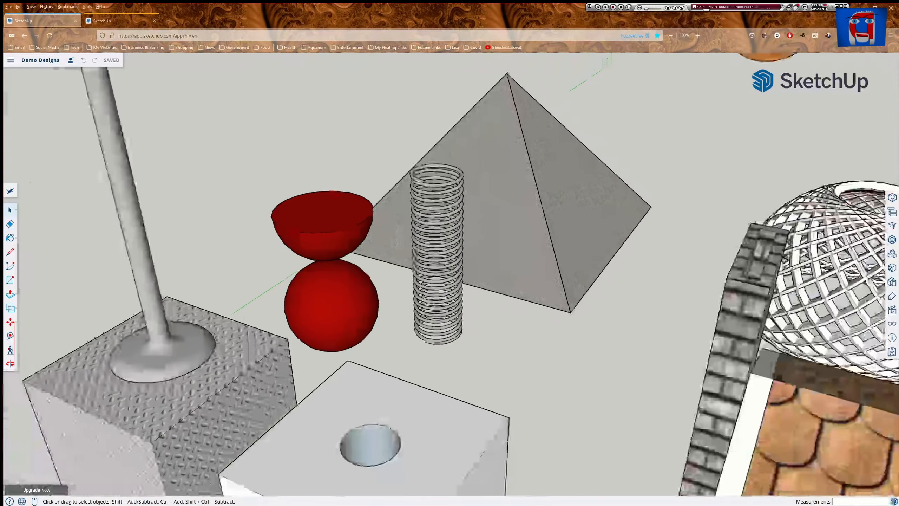
pyautogui.scroll(-5, 526, 260)
# Orbit and pan to bring the house, fence, bolt and die into view, then orbit the Office and Desk model.
pyautogui.press('o')
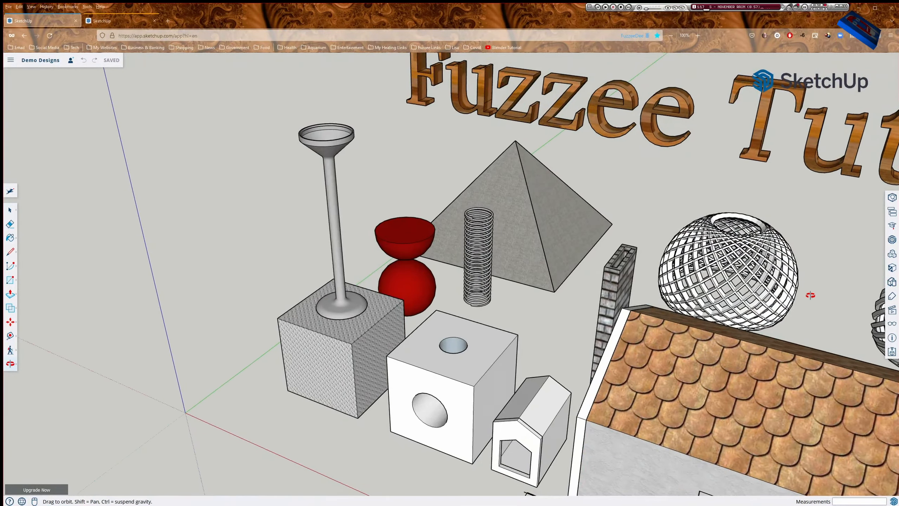
pyautogui.moveTo(810, 295); pyautogui.dragTo(812, 277)
pyautogui.press('space')
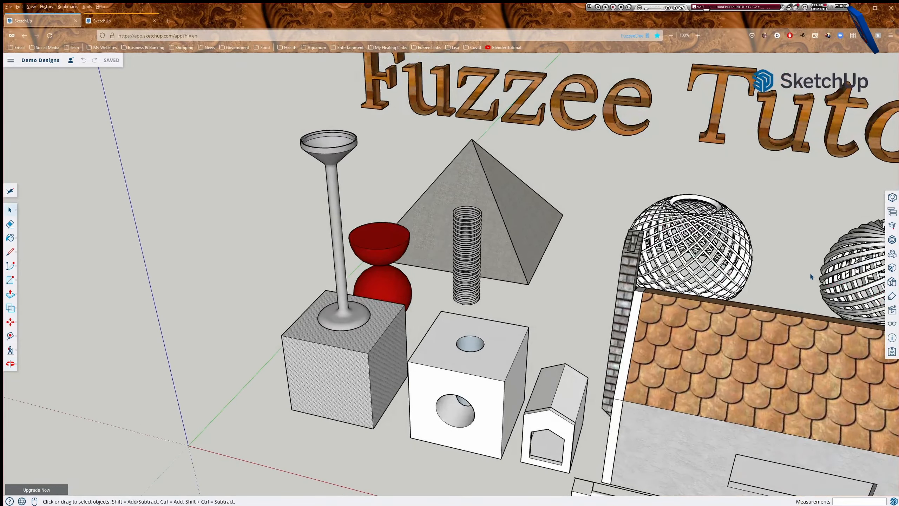
pyautogui.keyDown('shift'); pyautogui.moveTo(812, 277); pyautogui.dragTo(722, 258, button='middle'); pyautogui.keyUp('shift')
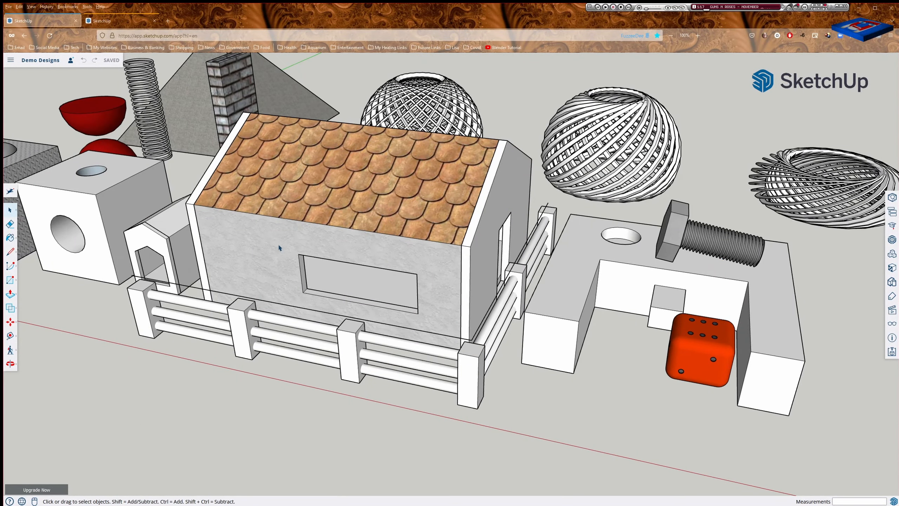
pyautogui.scroll(-5, 291, 118)
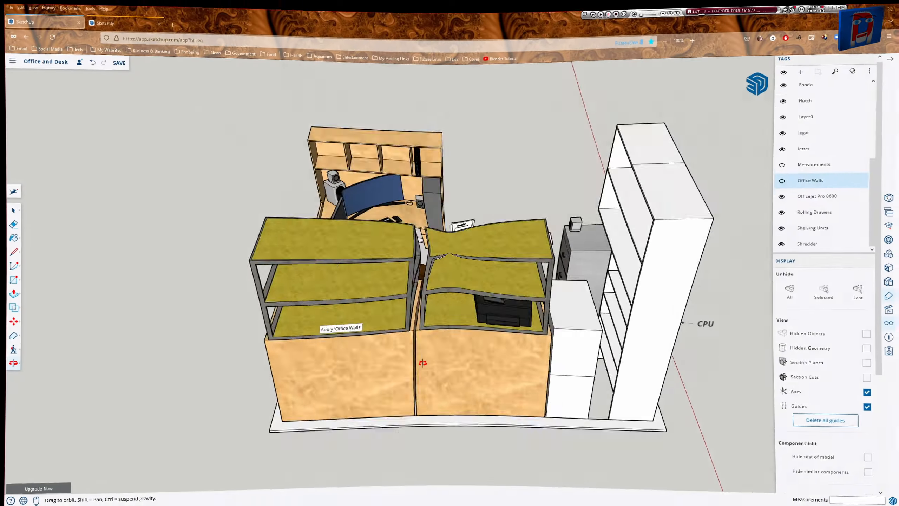
pyautogui.moveTo(531, 341); pyautogui.dragTo(644, 344)
# Orbit to a steeper view of the office, zoom in and out, then orbit toward the shelving.
pyautogui.moveTo(644, 344); pyautogui.dragTo(655, 383, button='middle')
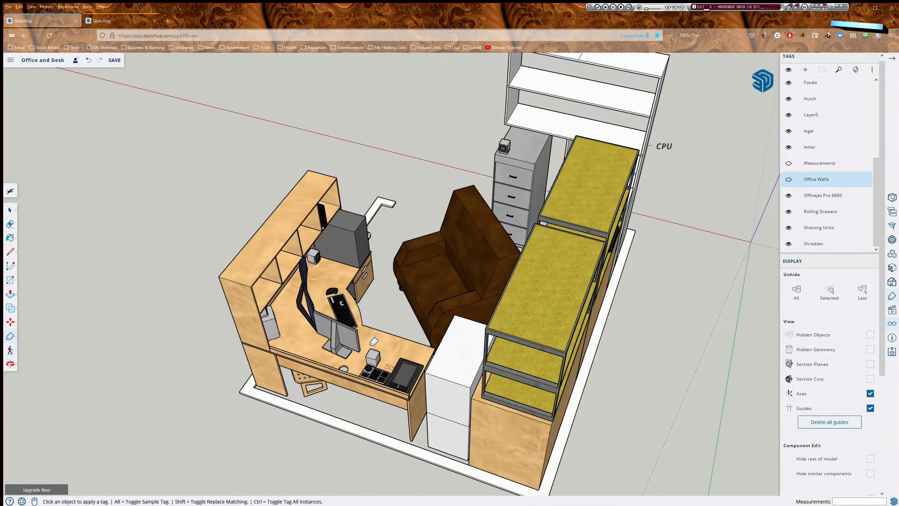
pyautogui.scroll(4, 362, 338)
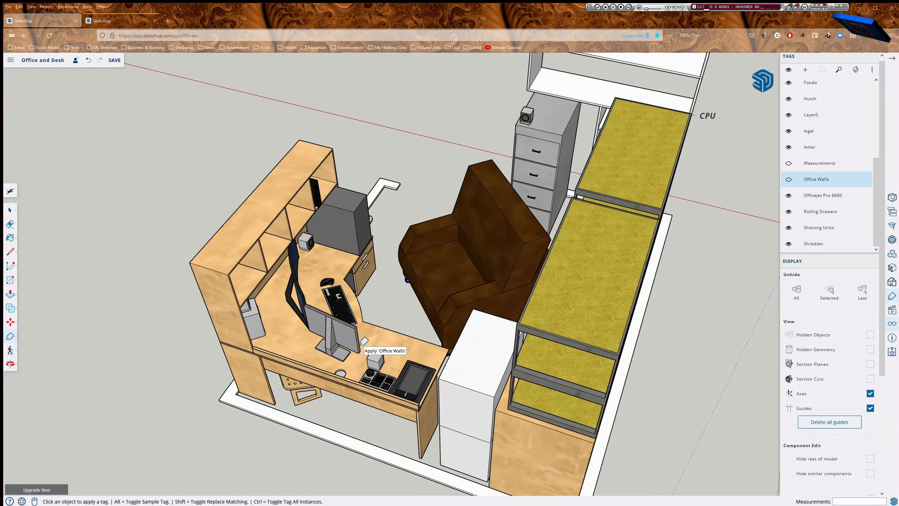
pyautogui.scroll(3, 357, 290)
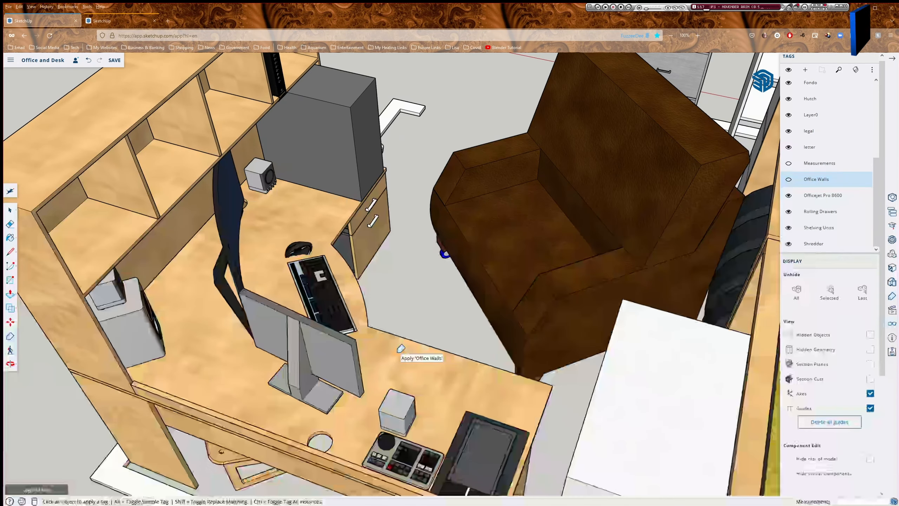
pyautogui.scroll(-5, 400, 348)
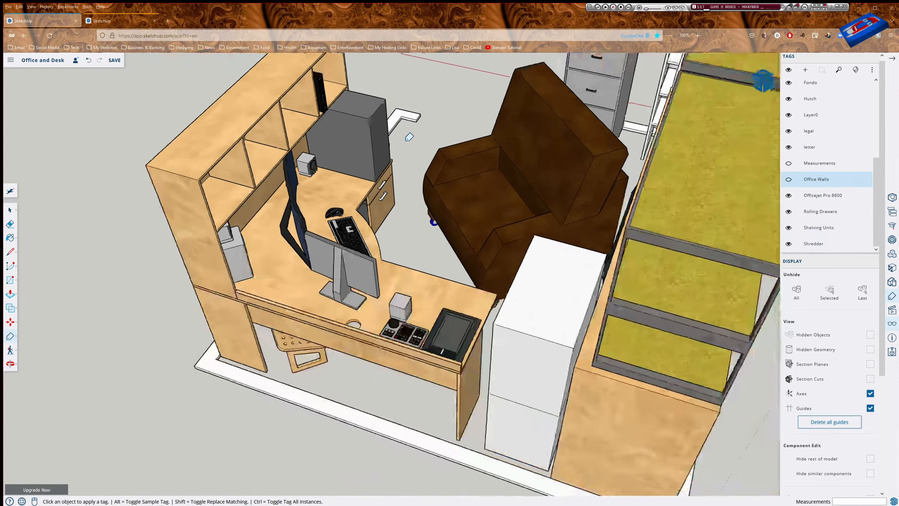
pyautogui.scroll(-3, 410, 137)
pyautogui.moveTo(650, 253); pyautogui.dragTo(273, 249, button='middle')
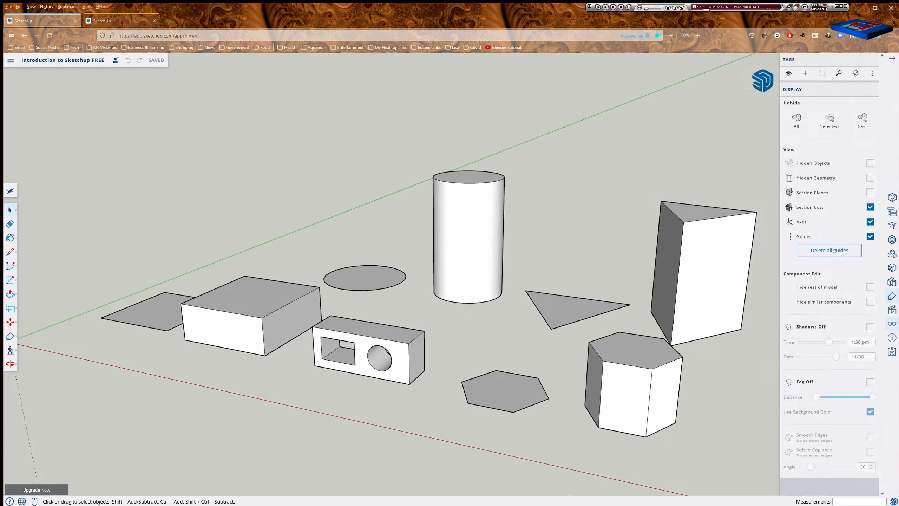
# In the Project Name tab, orbit slightly, shift the axes and figure left and down, and select the scale figure.
pyautogui.click(121, 23)
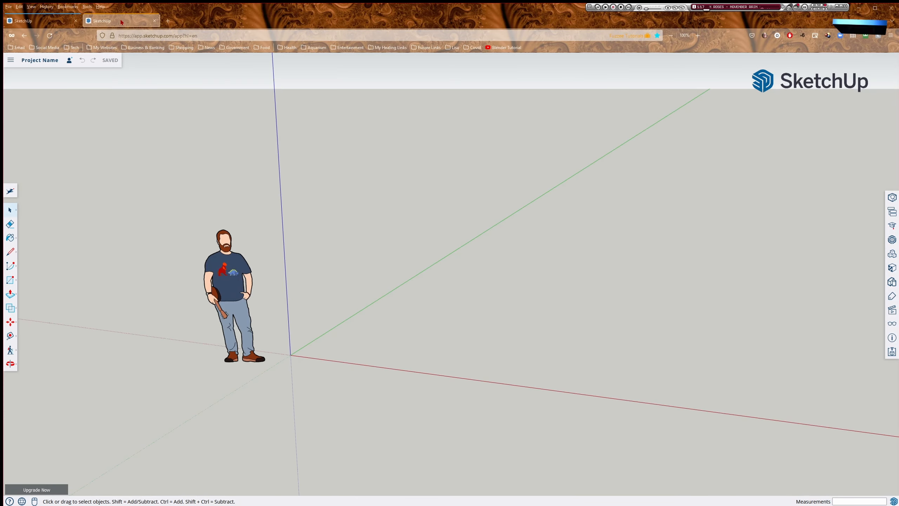
pyautogui.moveTo(554, 339); pyautogui.dragTo(531, 339, button='middle')
pyautogui.keyDown('shift'); pyautogui.moveTo(596, 344); pyautogui.dragTo(442, 370, button='middle'); pyautogui.keyUp('shift')
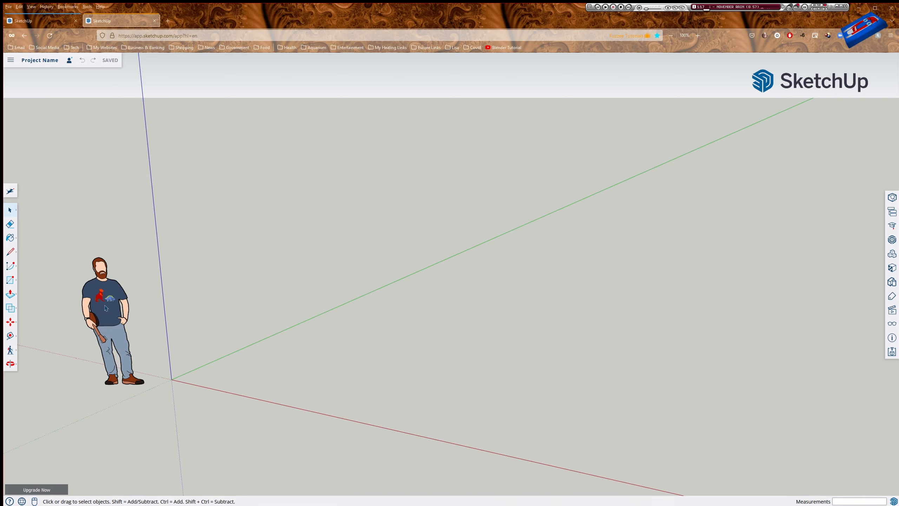
pyautogui.click(110, 315)
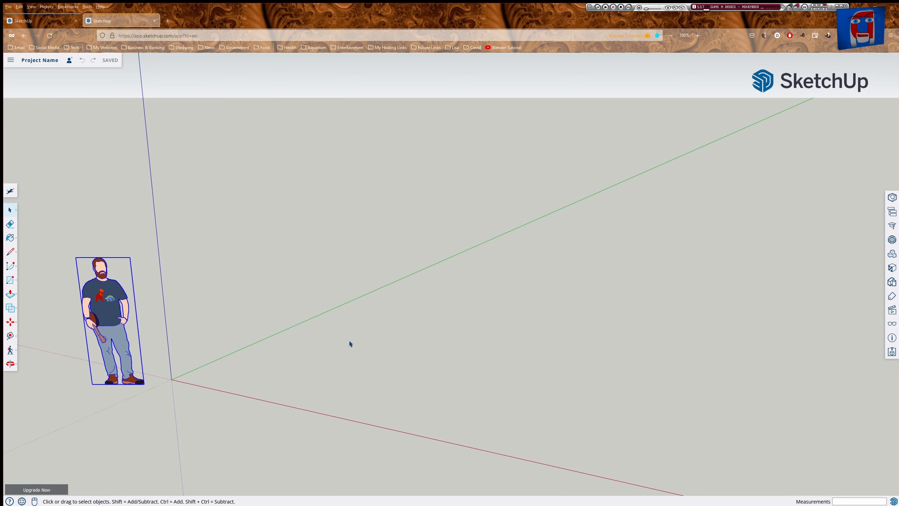
# Orbit the camera to a level side view of the scale figure and axes.
pyautogui.moveTo(350, 343); pyautogui.dragTo(399, 355, button='middle')
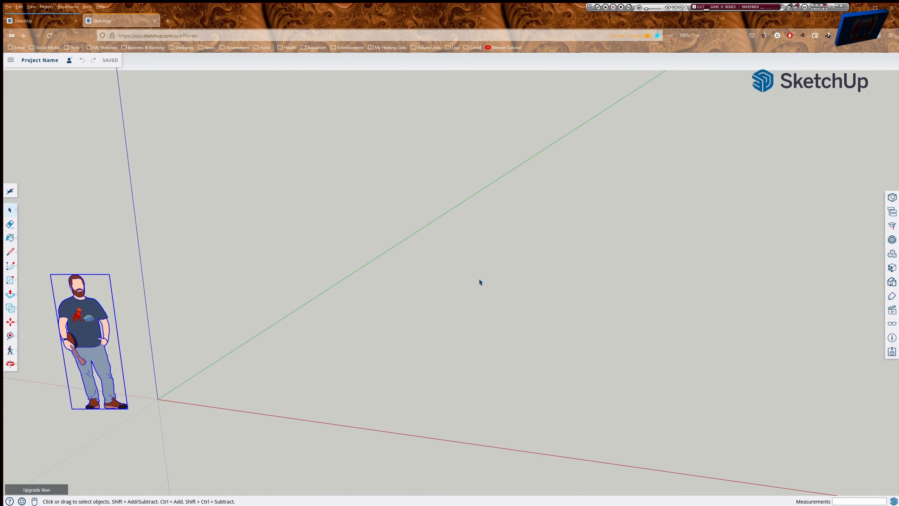
# Orbit around the scale figure and axes, then pan the view slightly left and up.
pyautogui.press('o')
pyautogui.moveTo(478, 277); pyautogui.dragTo(518, 263)
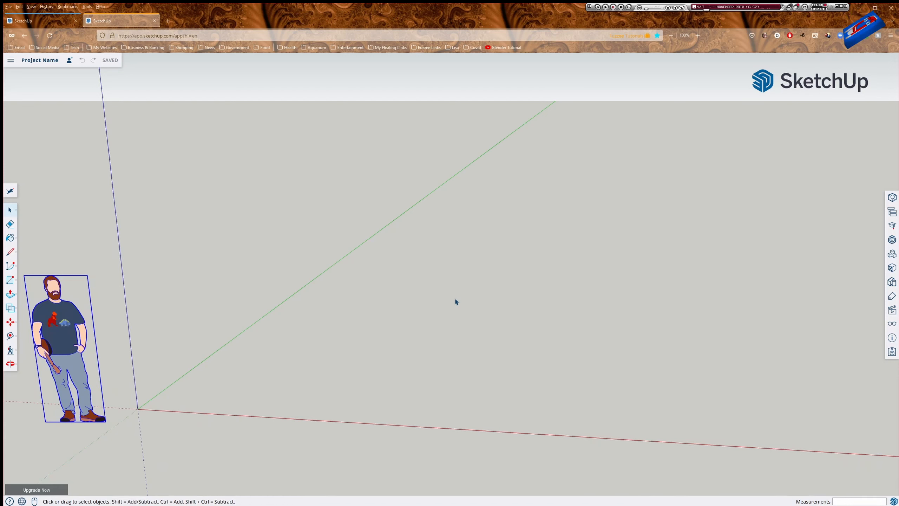
pyautogui.press('h')
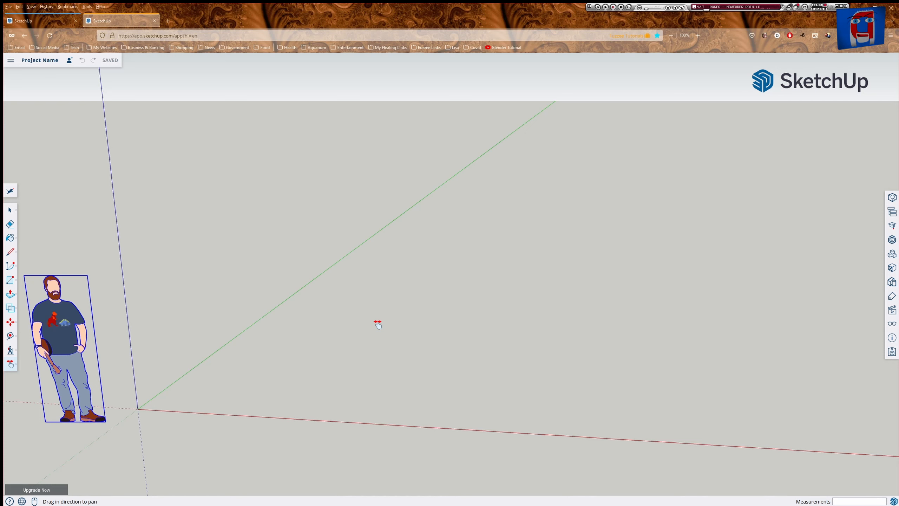
pyautogui.moveTo(377, 324)
pyautogui.mouseDown()
pyautogui.moveTo(466, 324)
pyautogui.moveTo(327, 261)
pyautogui.moveTo(363, 362)
pyautogui.moveTo(354, 331)
pyautogui.moveTo(392, 328)
pyautogui.mouseUp()
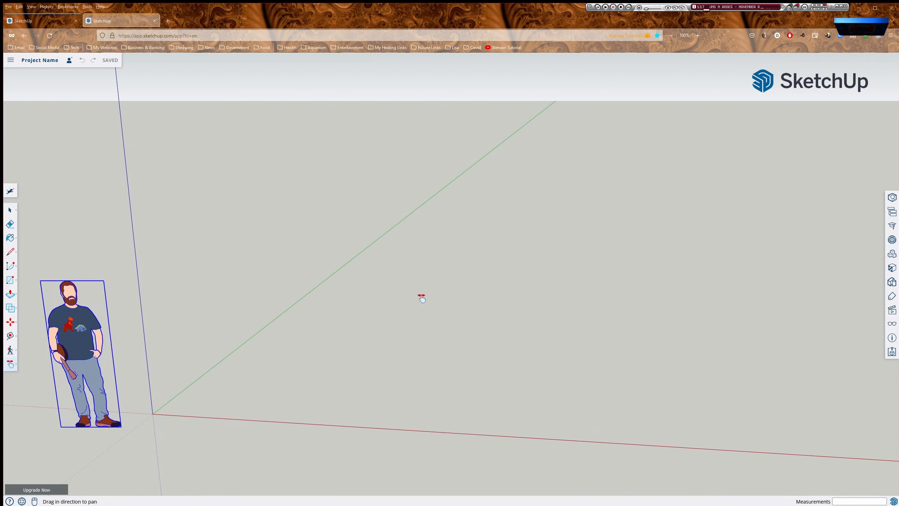
# Orbit the view again so the horizon sits lower behind the scale figure.
pyautogui.press('space')
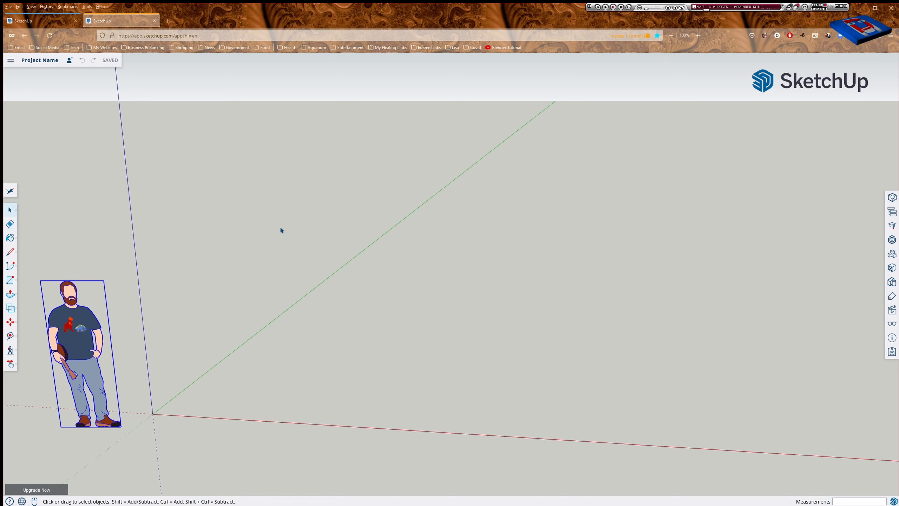
pyautogui.press('o')
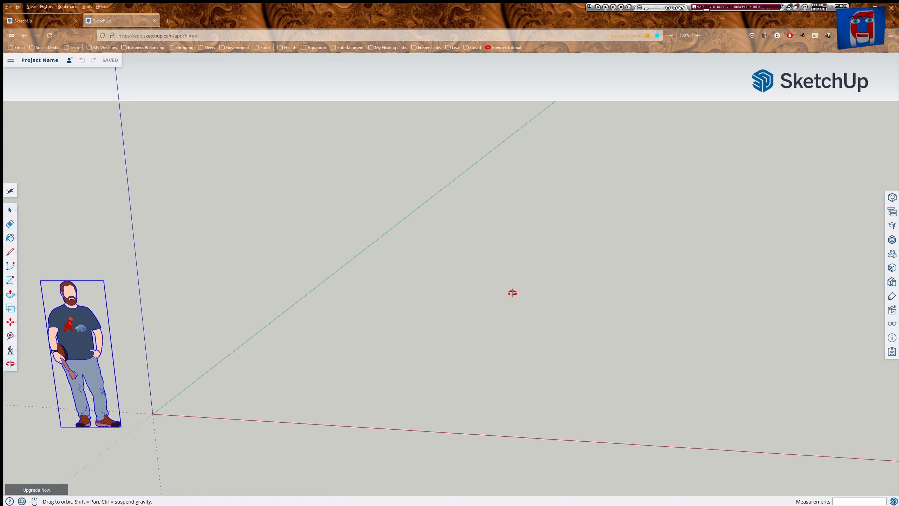
pyautogui.moveTo(515, 273); pyautogui.dragTo(569, 313)
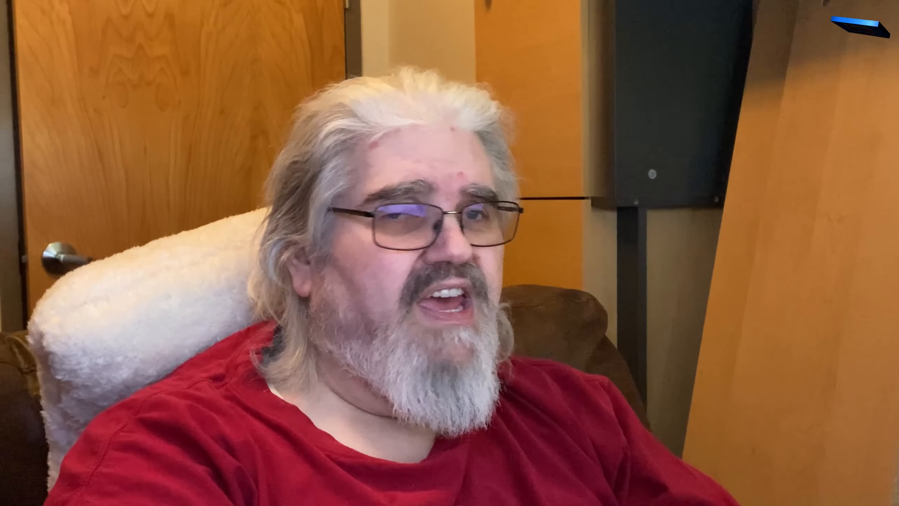
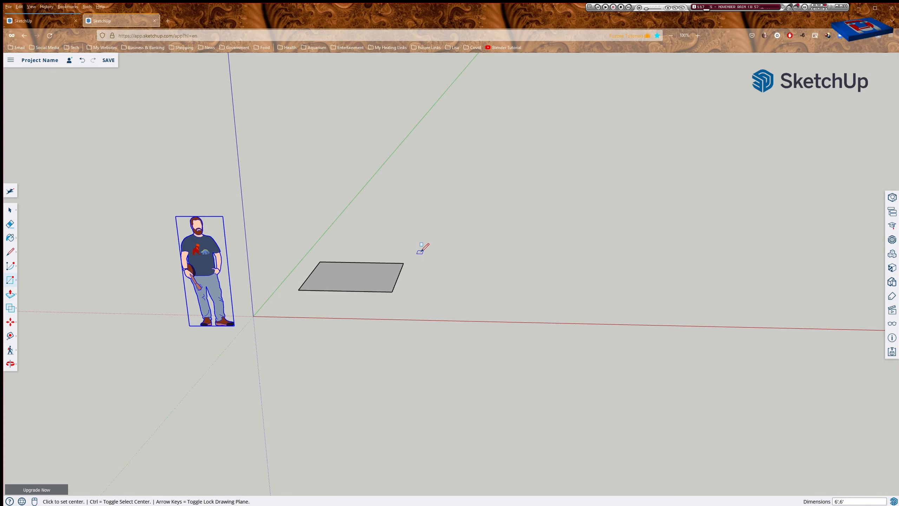
# Orbit the view so the rectangle faces the viewer more openly, then return to Select.
pyautogui.moveTo(421, 249); pyautogui.dragTo(355, 357, button='middle')
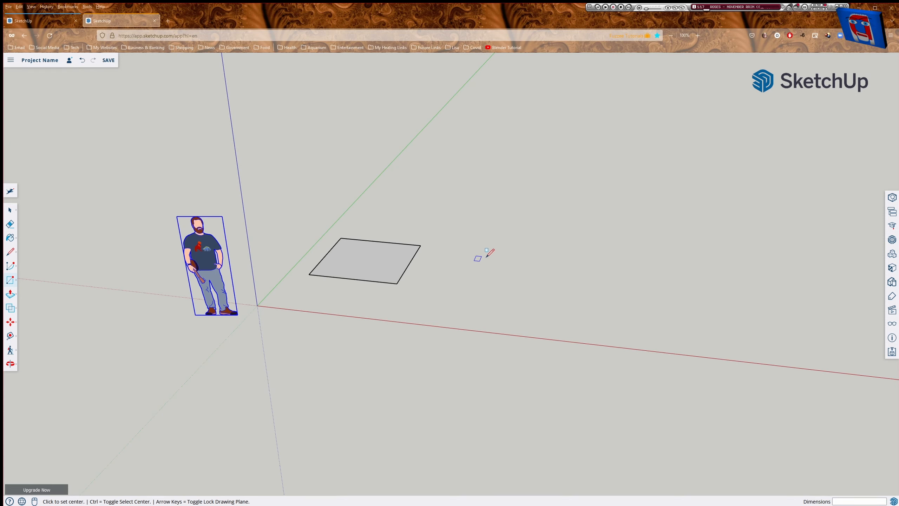
pyautogui.press('space')
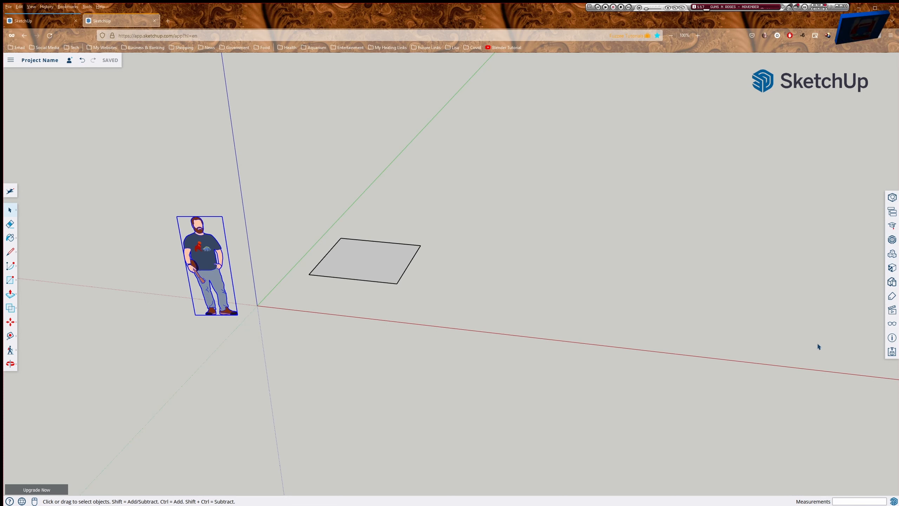
# Review the Length Units and Angle Units in Model Info, then scroll back up to the Display settings.
pyautogui.click(893, 326)
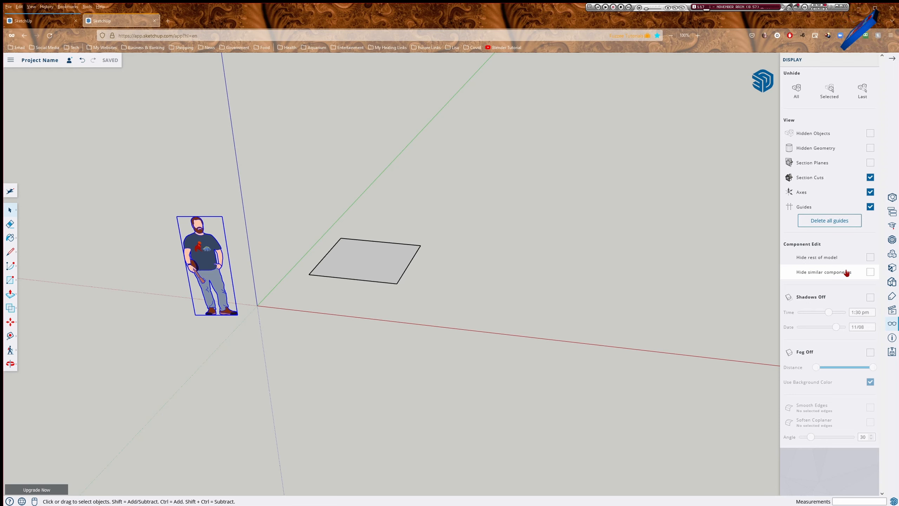
pyautogui.click(892, 338)
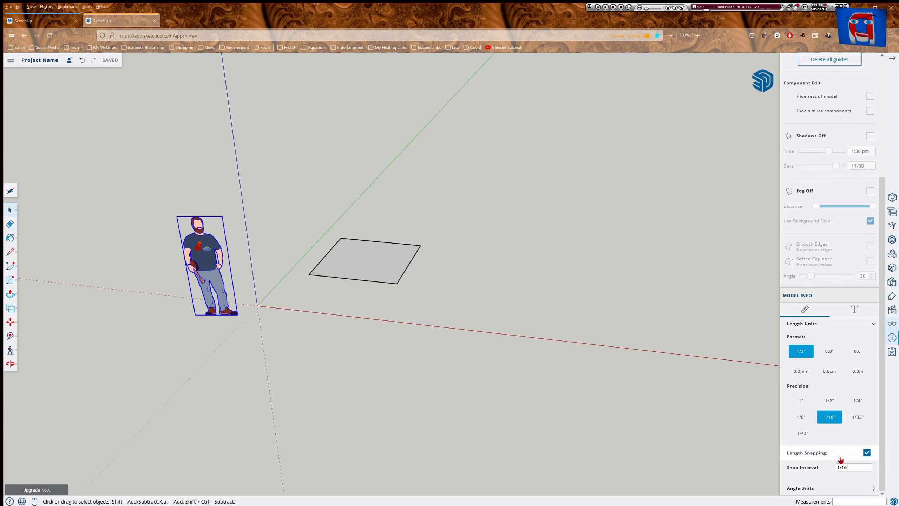
pyautogui.click(875, 490)
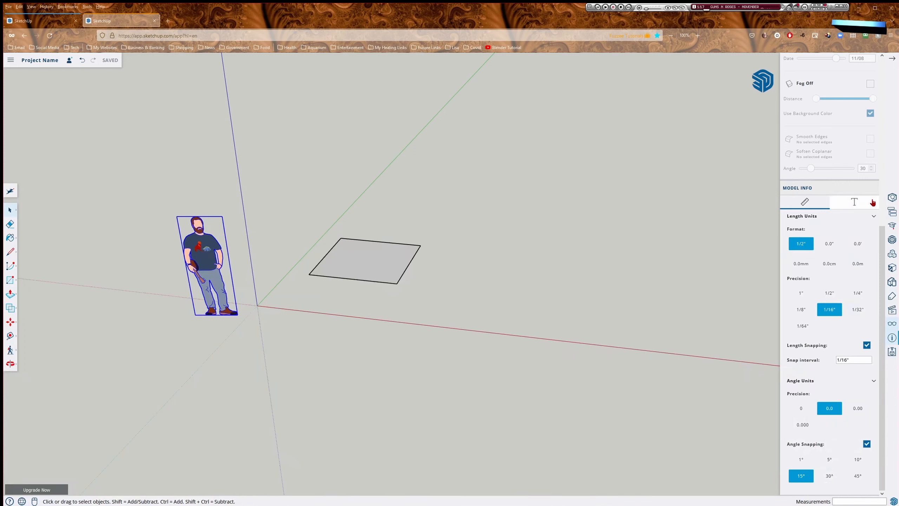
pyautogui.scroll(7, 871, 194)
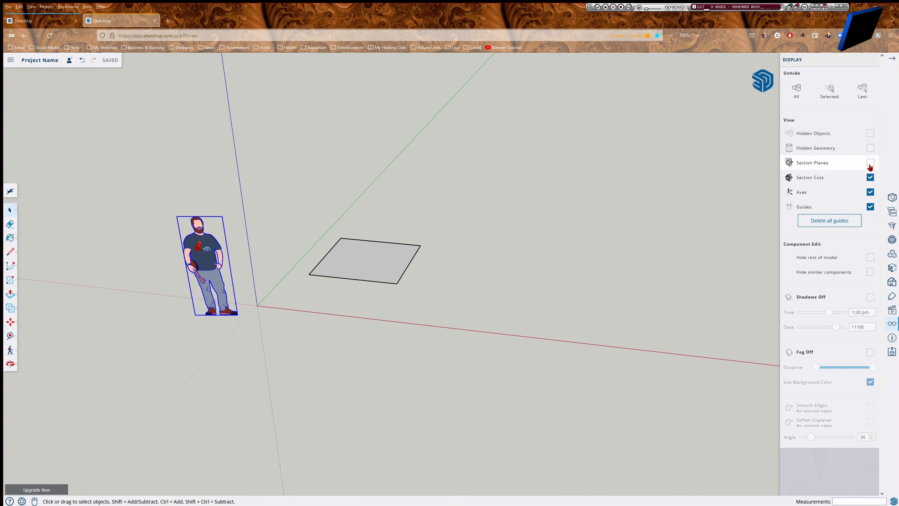
# Check Entity Info for the scale figure and the 36 ft² rectangle face and edges, then close the panel.
pyautogui.click(893, 198)
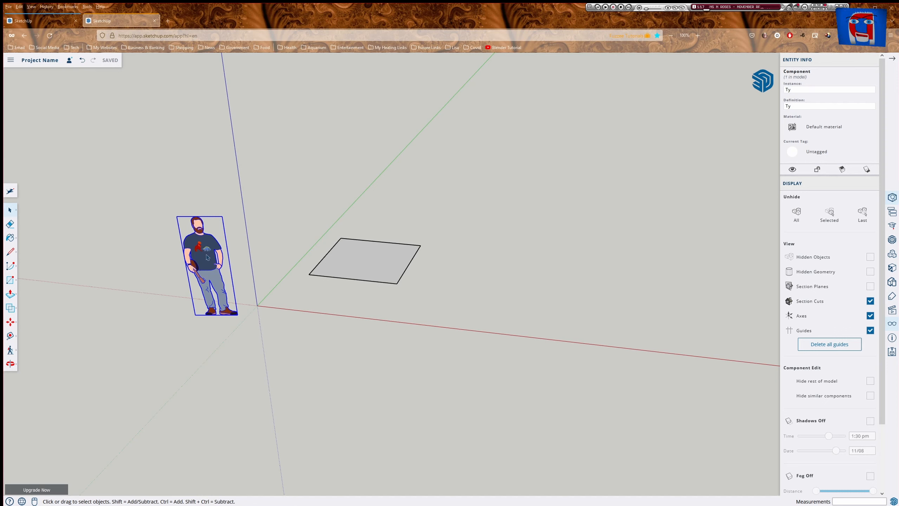
pyautogui.click(399, 278)
pyautogui.click(403, 279)
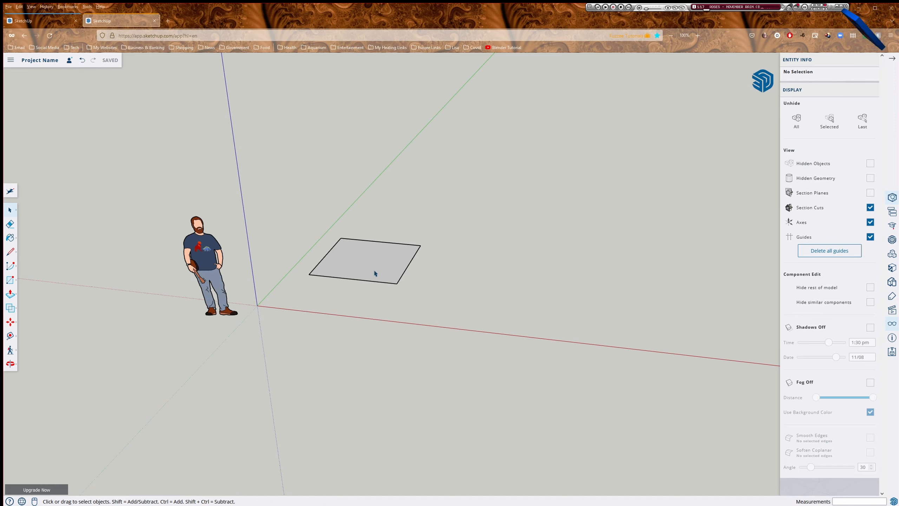
pyautogui.click(371, 269)
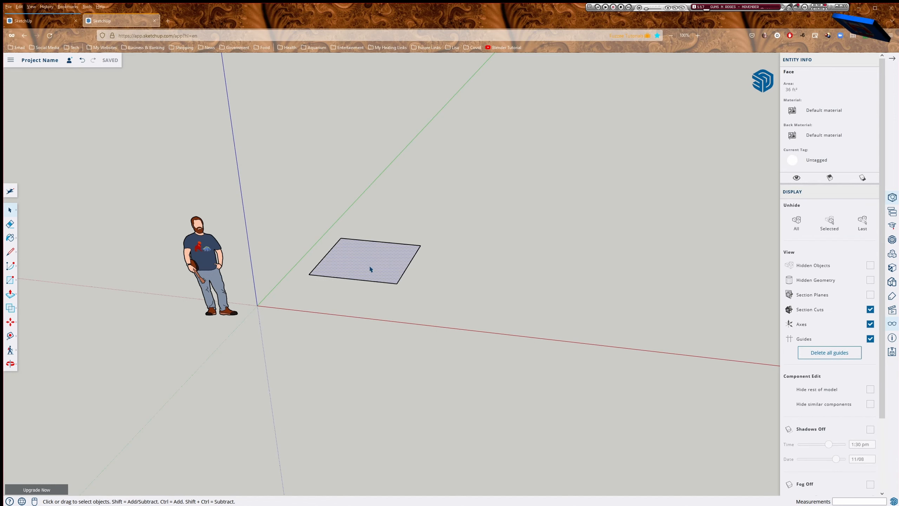
pyautogui.doubleClick(373, 264)
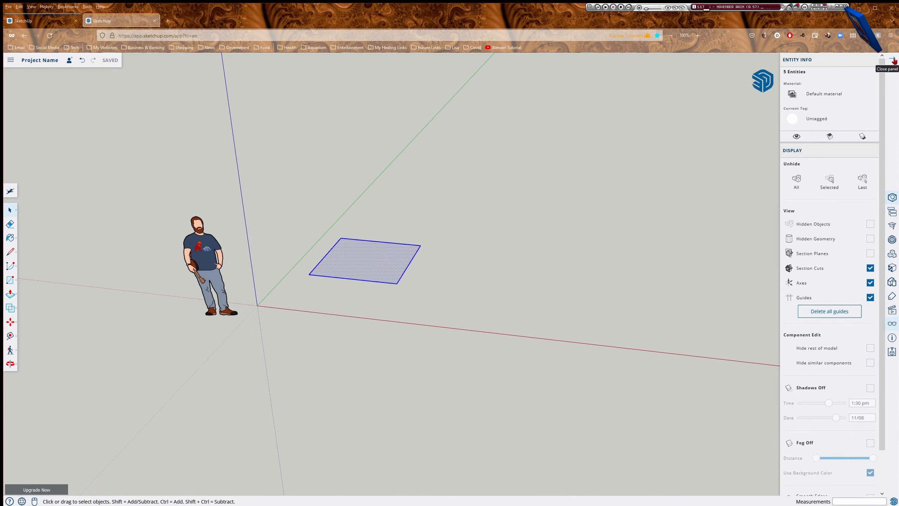
pyautogui.click(894, 61)
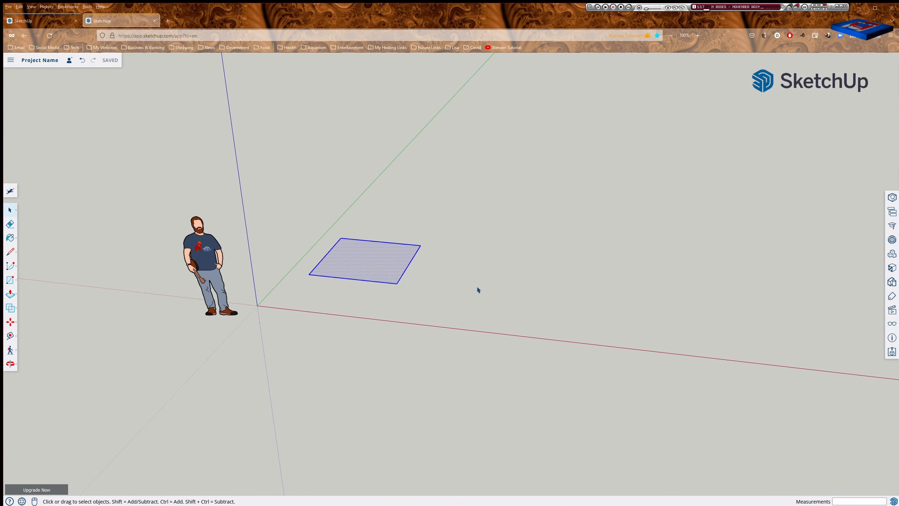
# Draw a second, smaller rectangle about 4' square to the right of the first.
pyautogui.click(499, 307)
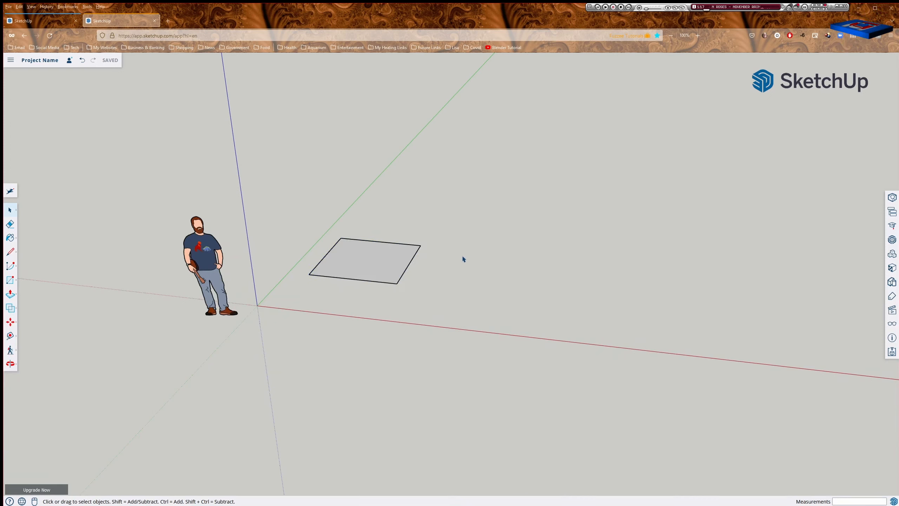
pyautogui.press('r')
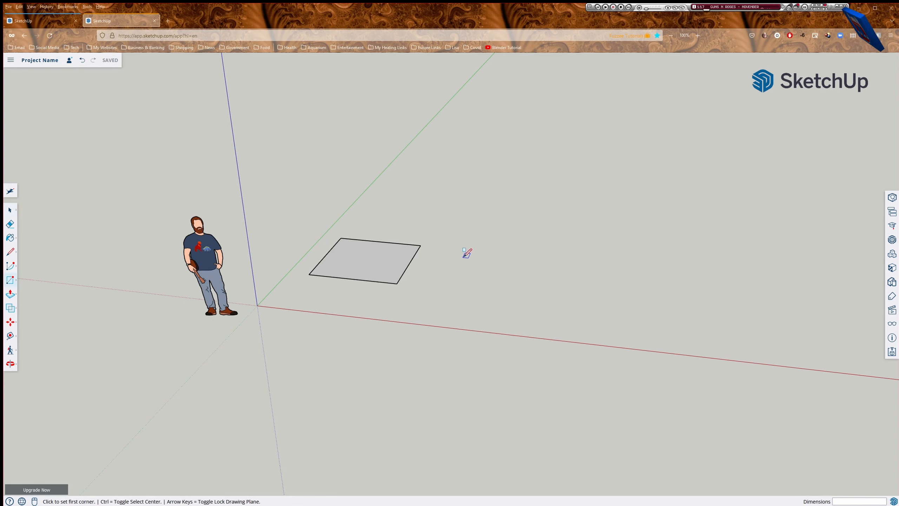
pyautogui.click(463, 257)
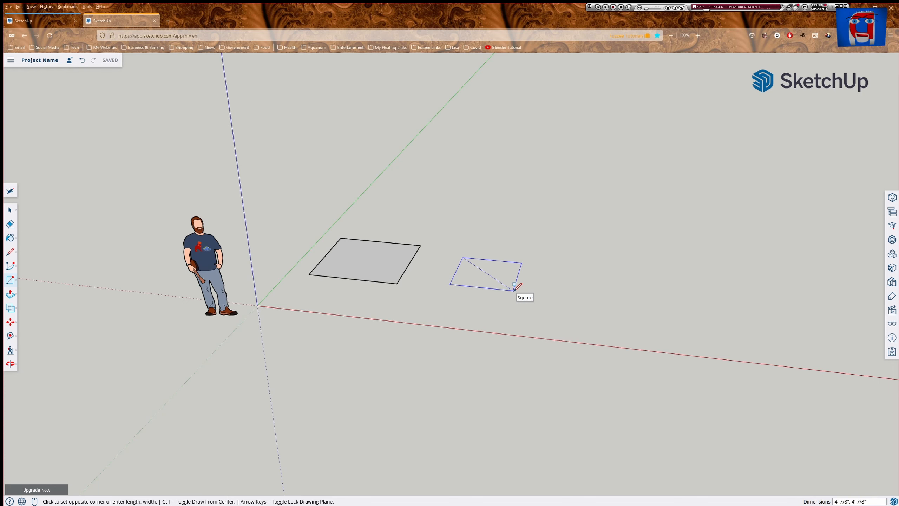
pyautogui.click(514, 289)
pyautogui.press('c')
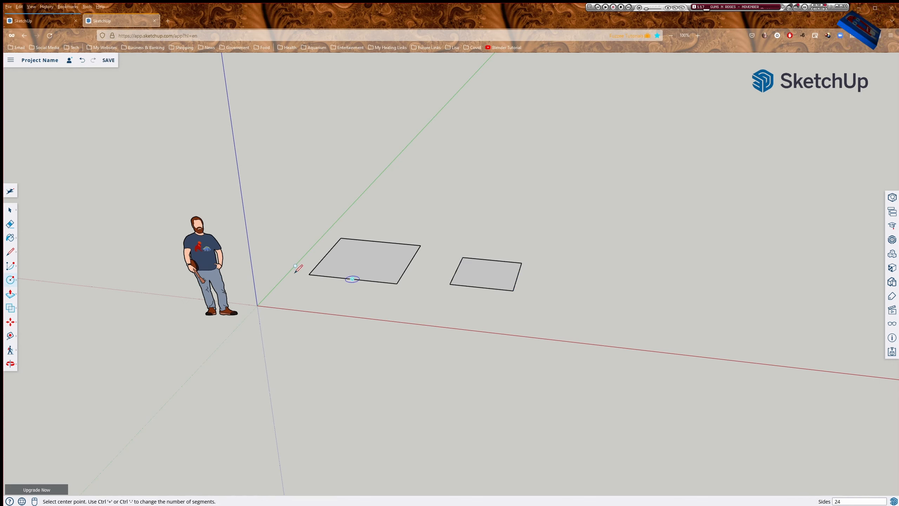
pyautogui.click(10, 280)
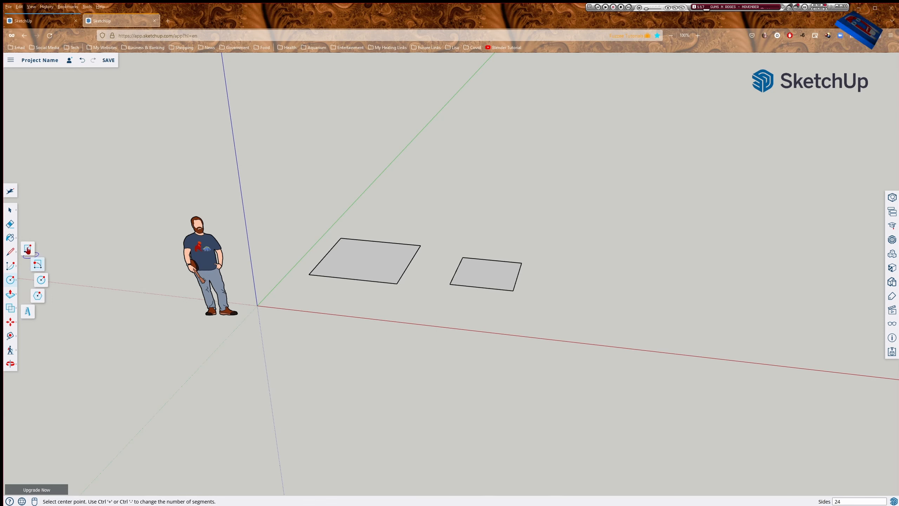
pyautogui.click(9, 280)
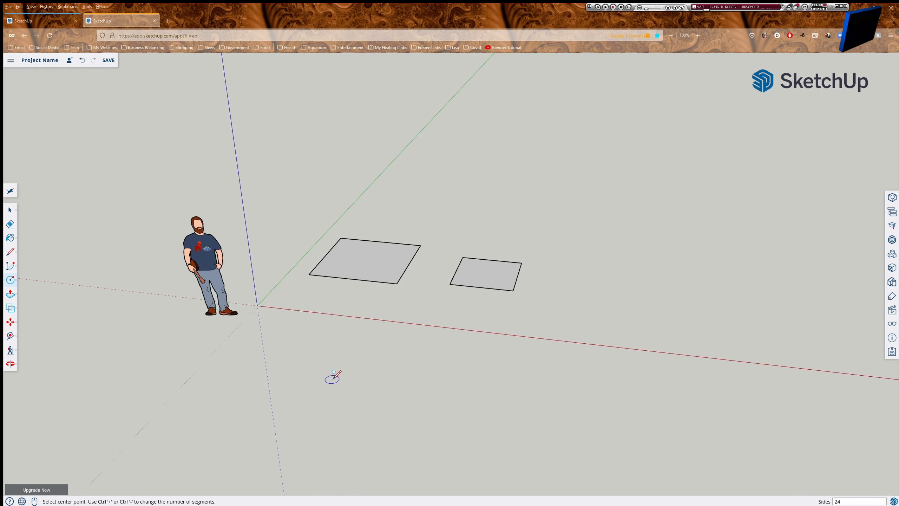
pyautogui.click(581, 281)
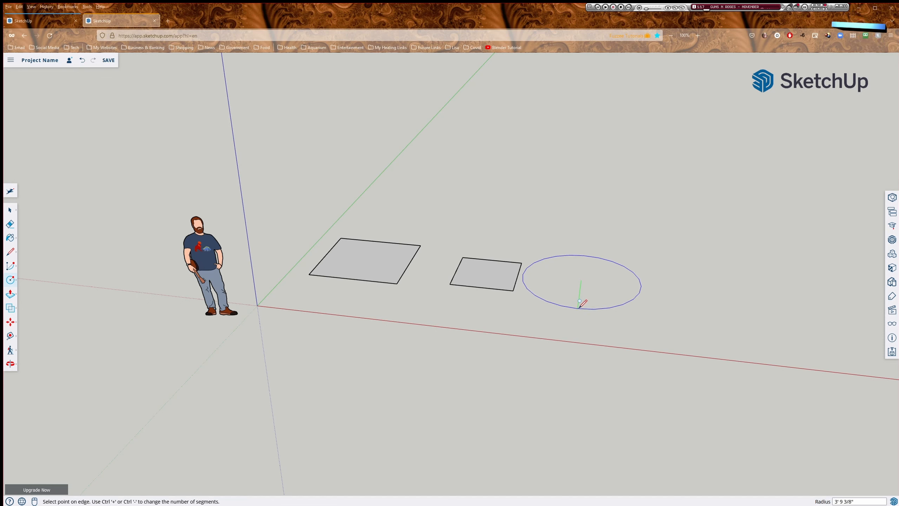
pyautogui.click(579, 301)
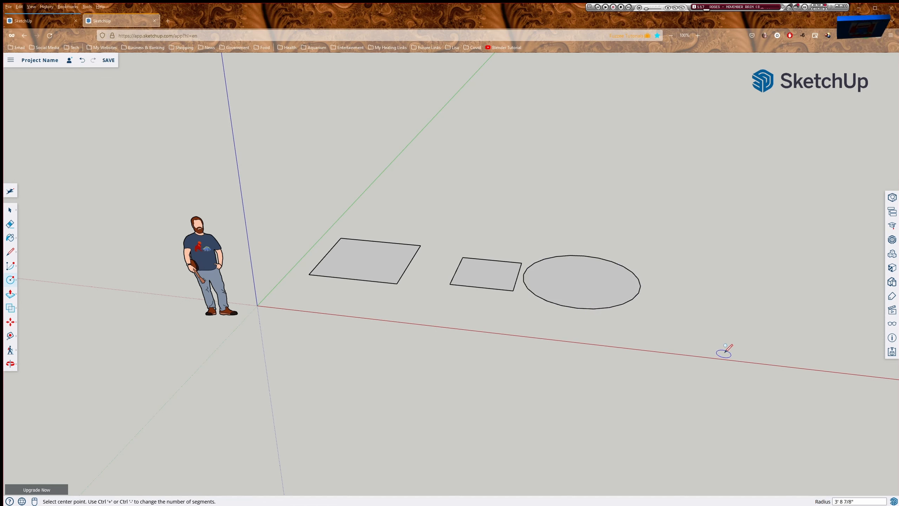
pyautogui.hotkey('ctrl', 'z')
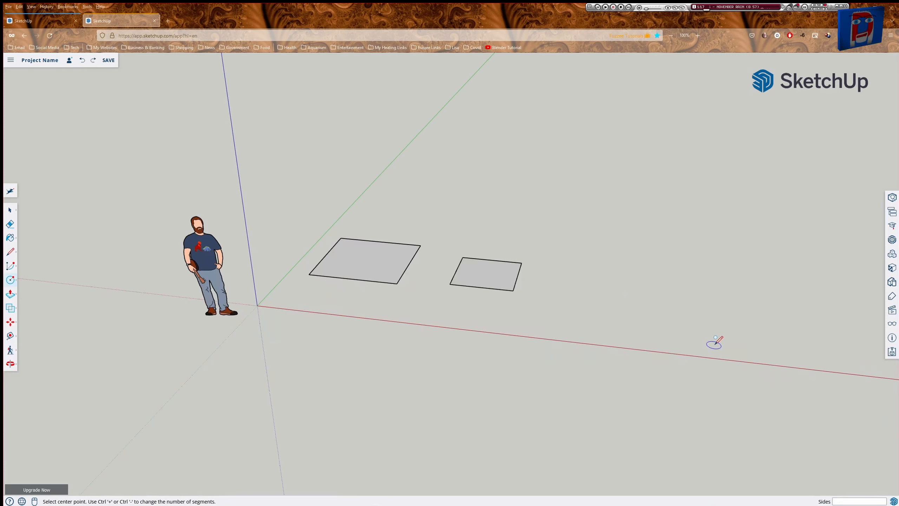
# Draw a circle of radius 24 on the ground, right of the smaller rectangle.
pyautogui.click(592, 291)
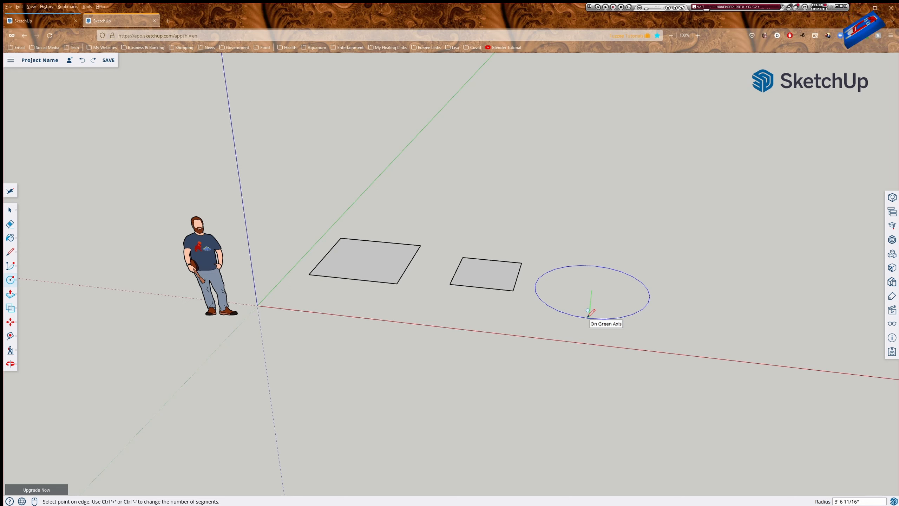
pyautogui.write('3')
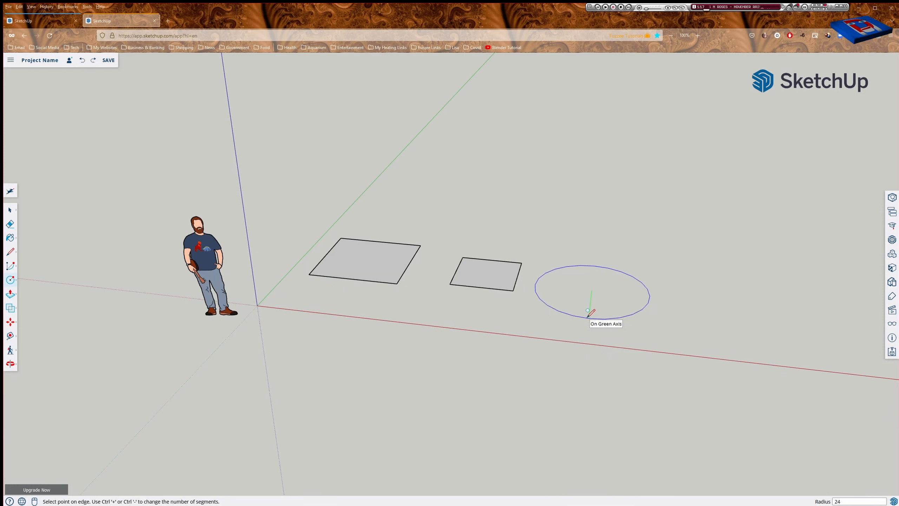
pyautogui.press('Return')
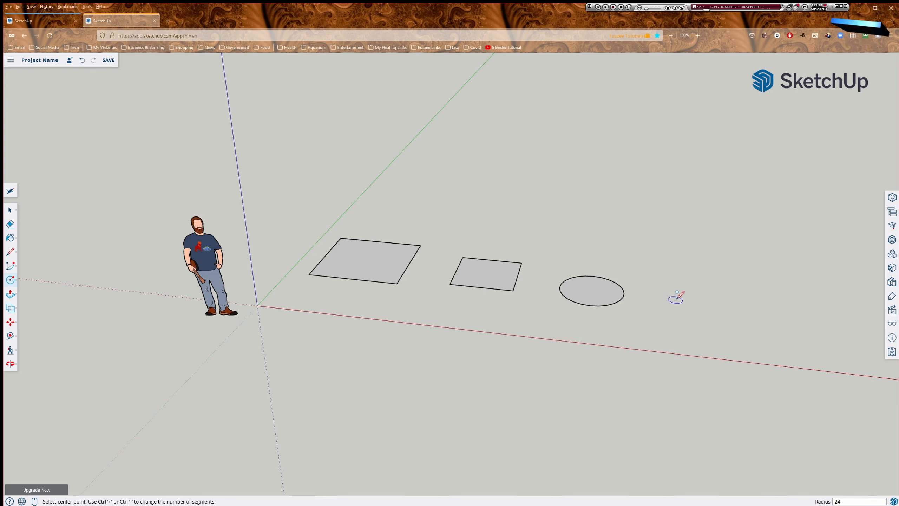
pyautogui.press('space')
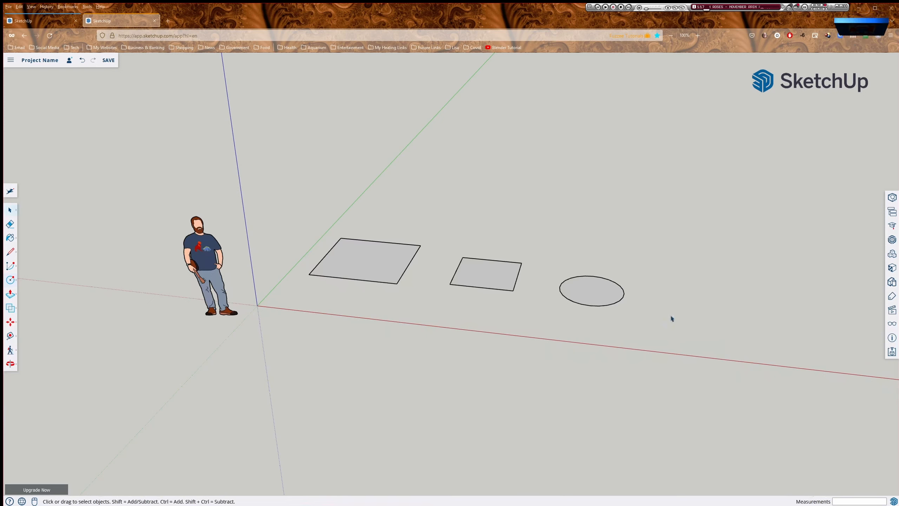
# With the Circle tool active, zoom out and back in to frame both rectangles and the circle.
pyautogui.press('c')
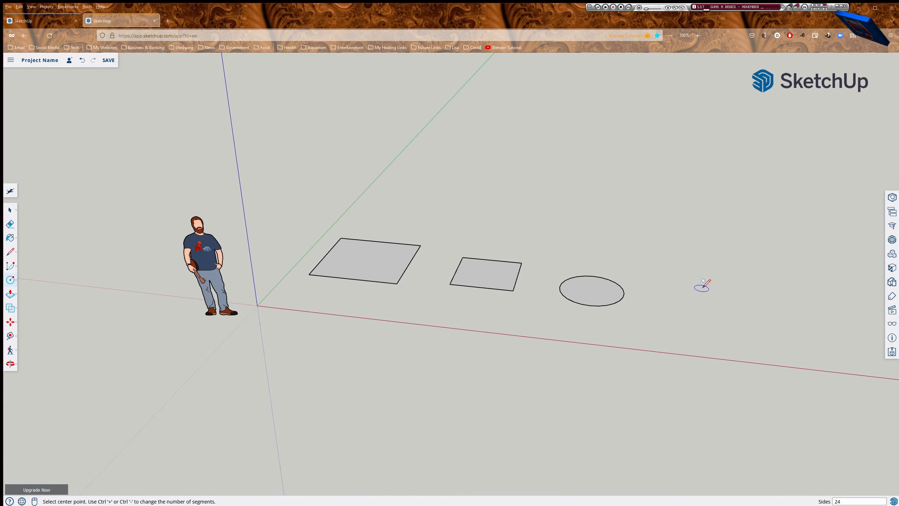
pyautogui.scroll(5, 598, 294)
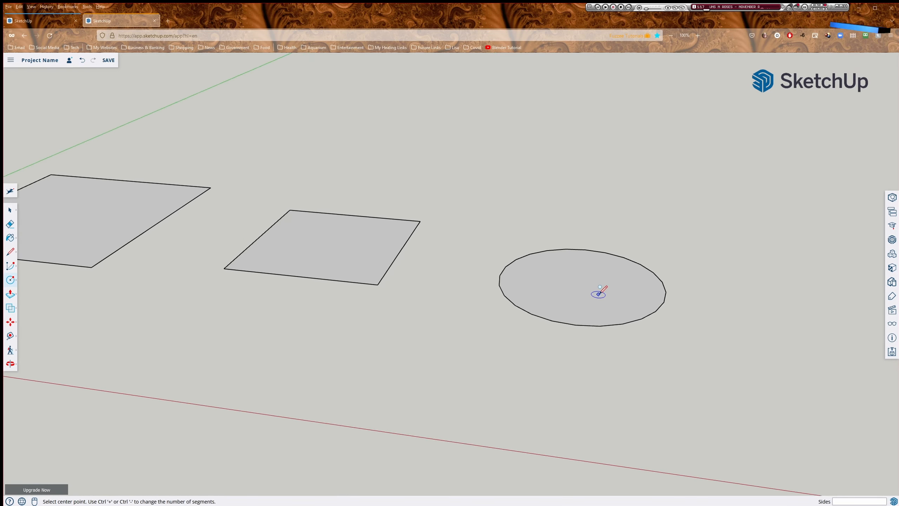
pyautogui.scroll(6, 598, 294)
pyautogui.scroll(1, 598, 294)
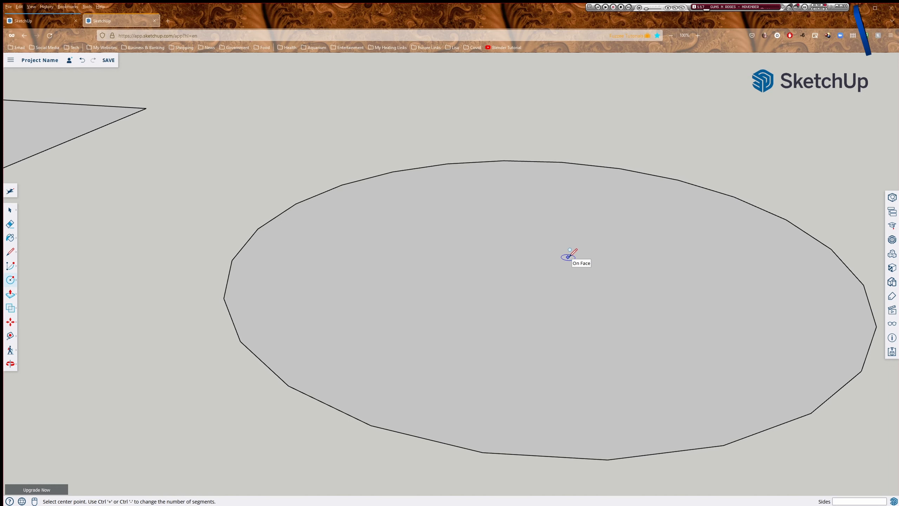
pyautogui.scroll(-8, 569, 257)
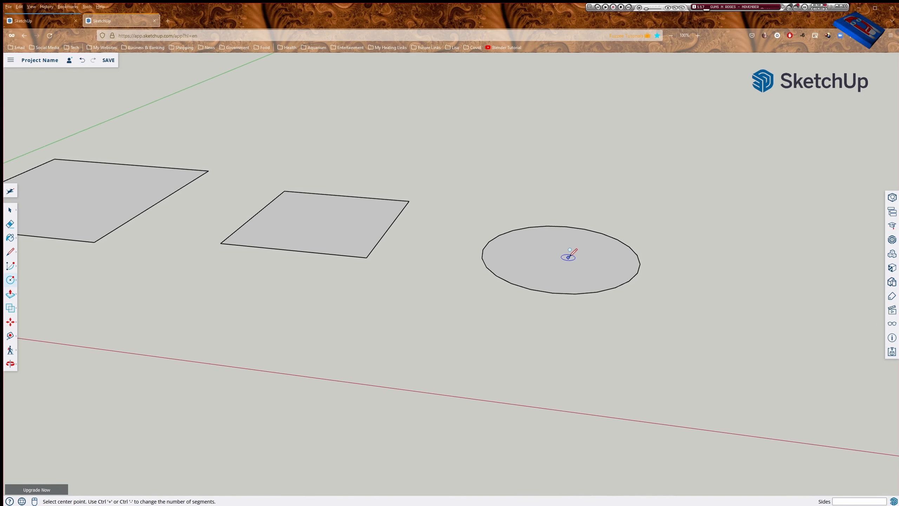
pyautogui.scroll(-2, 569, 257)
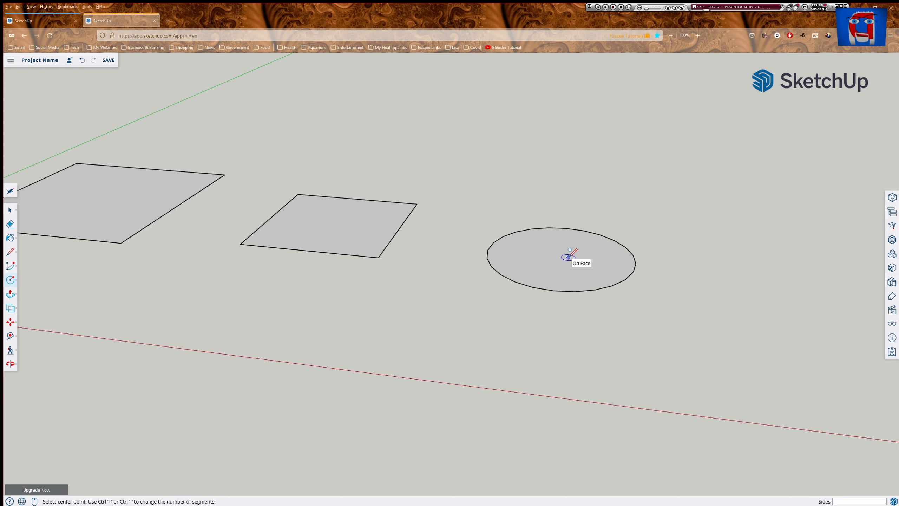
pyautogui.scroll(-4, 569, 256)
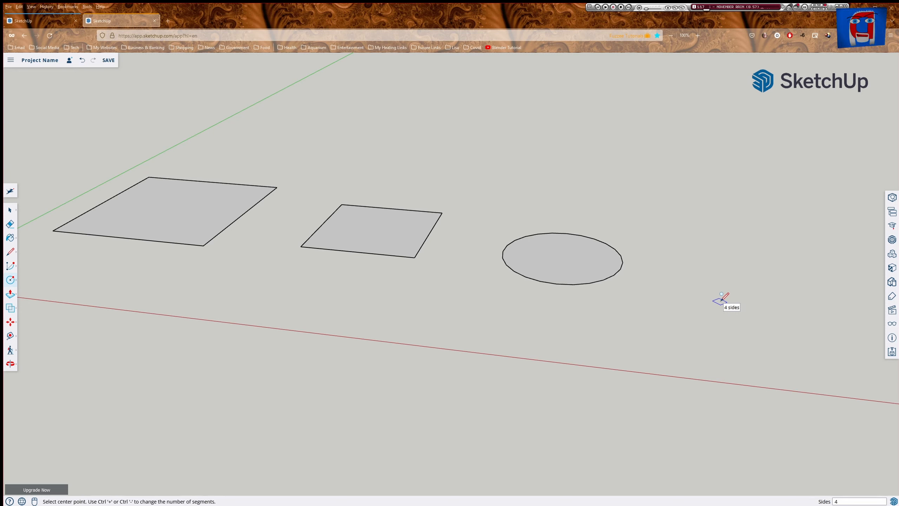
# Set circles to 48 sides and draw a second radius-24 circle right of the first.
pyautogui.press('Return')
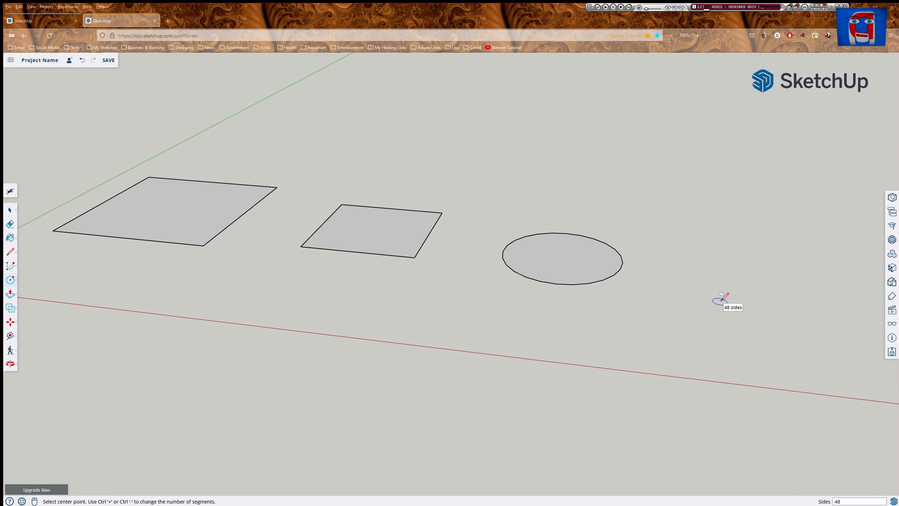
pyautogui.click(700, 280)
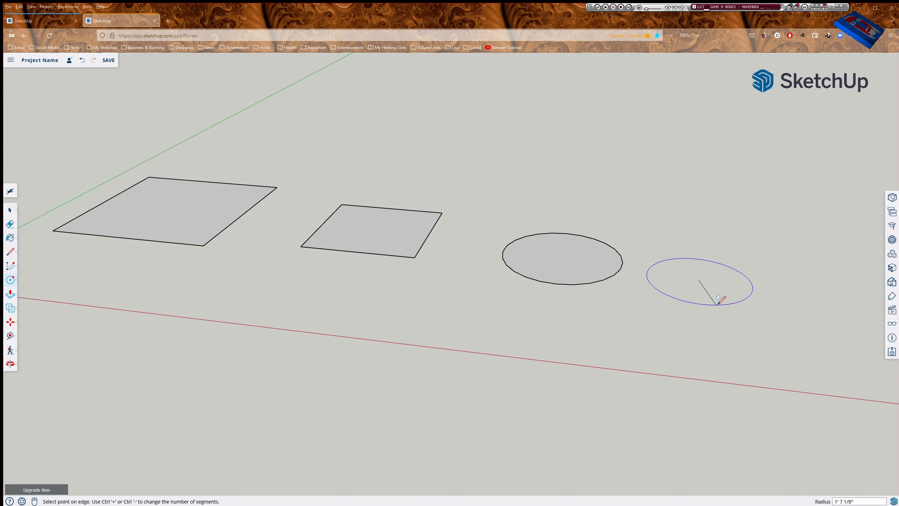
pyautogui.write('24')
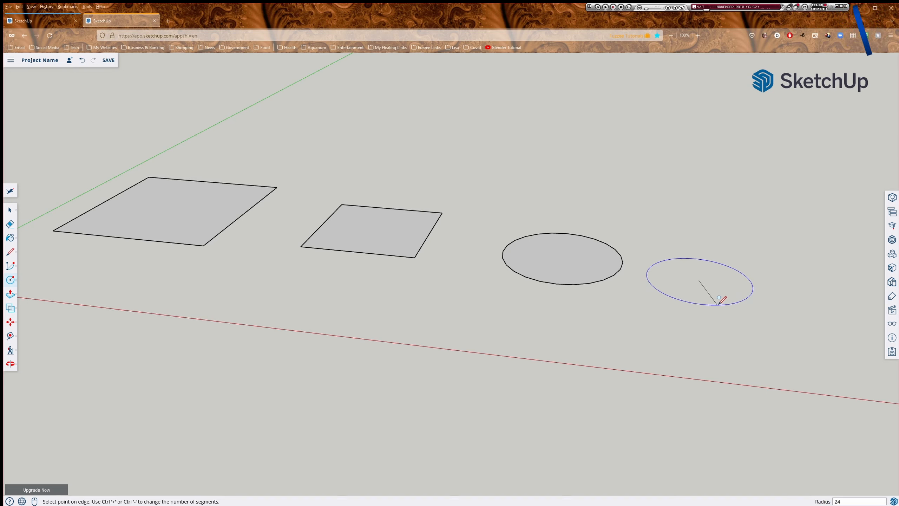
pyautogui.press('Return')
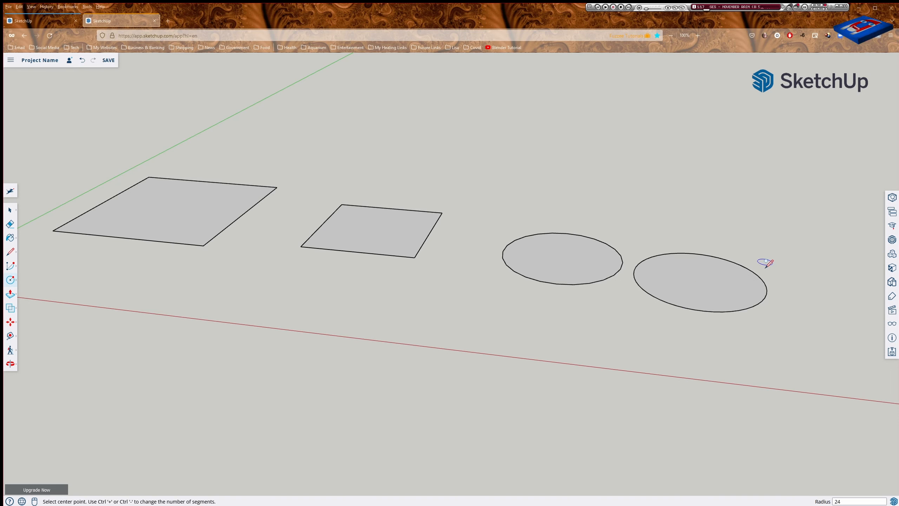
pyautogui.press('space')
pyautogui.scroll(5, 633, 267)
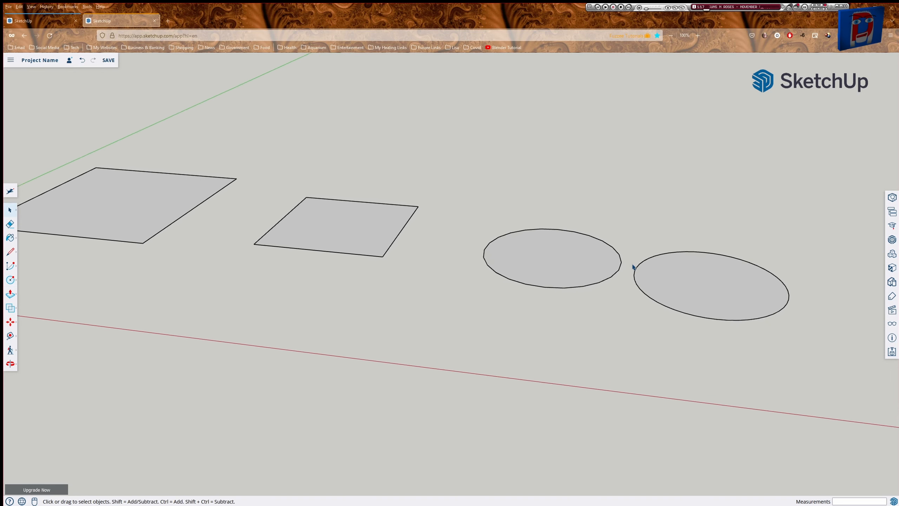
pyautogui.scroll(5, 628, 268)
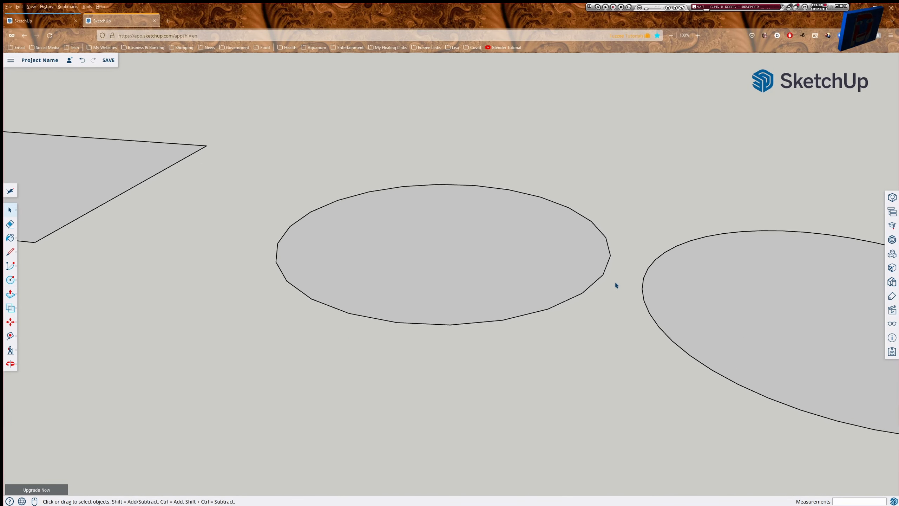
pyautogui.scroll(2, 623, 270)
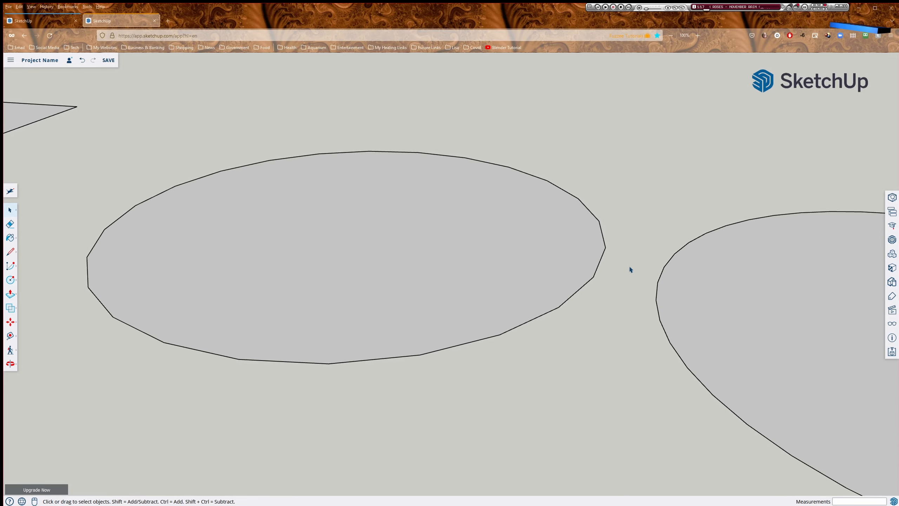
pyautogui.scroll(4, 653, 300)
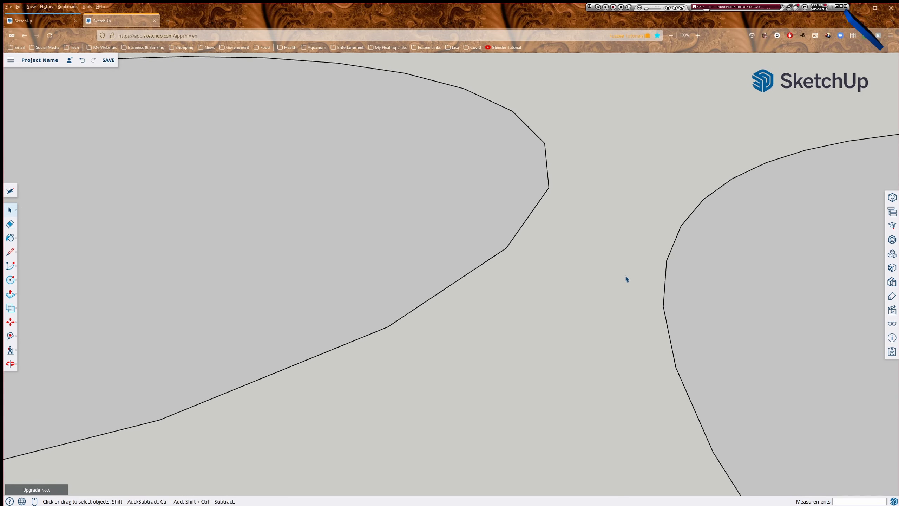
pyautogui.scroll(-10, 627, 279)
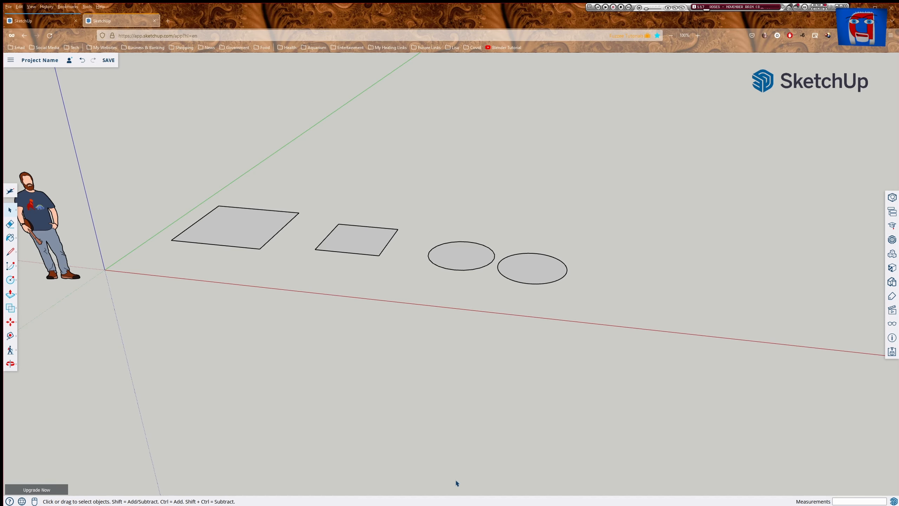
pyautogui.moveTo(463, 485); pyautogui.dragTo(494, 212, button='middle')
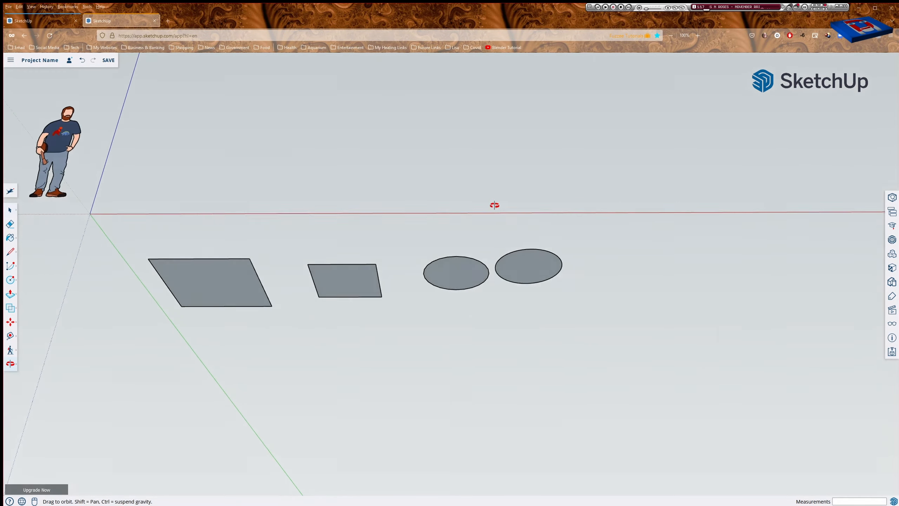
pyautogui.moveTo(464, 369); pyautogui.dragTo(419, 448, button='middle')
pyautogui.moveTo(405, 223); pyautogui.dragTo(405, 405, button='middle')
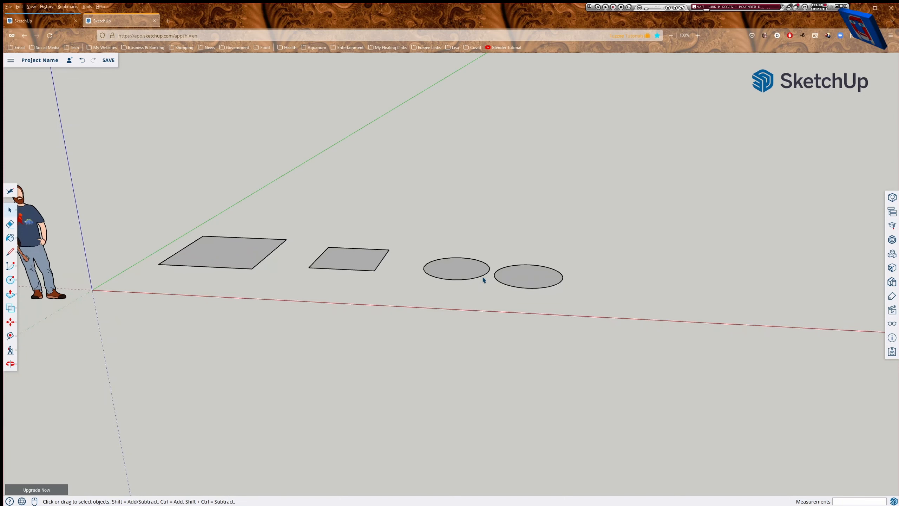
pyautogui.scroll(3, 468, 272)
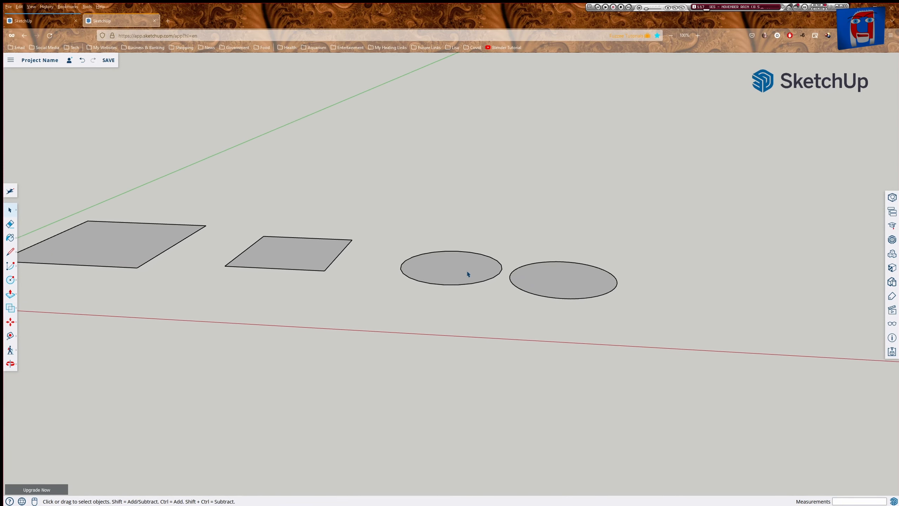
pyautogui.scroll(8, 468, 273)
pyautogui.scroll(2, 468, 273)
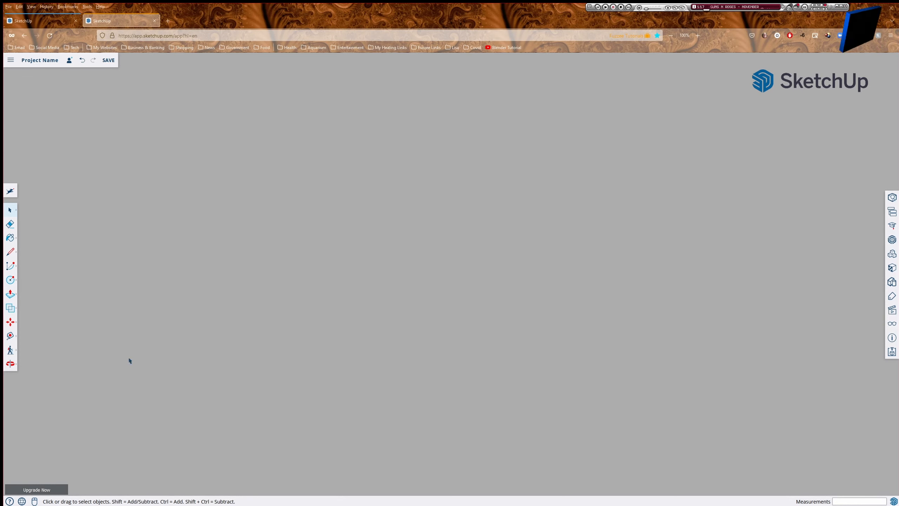
# Use Zoom Extents to fit the figure, rectangles and circles in view.
pyautogui.click(8, 365)
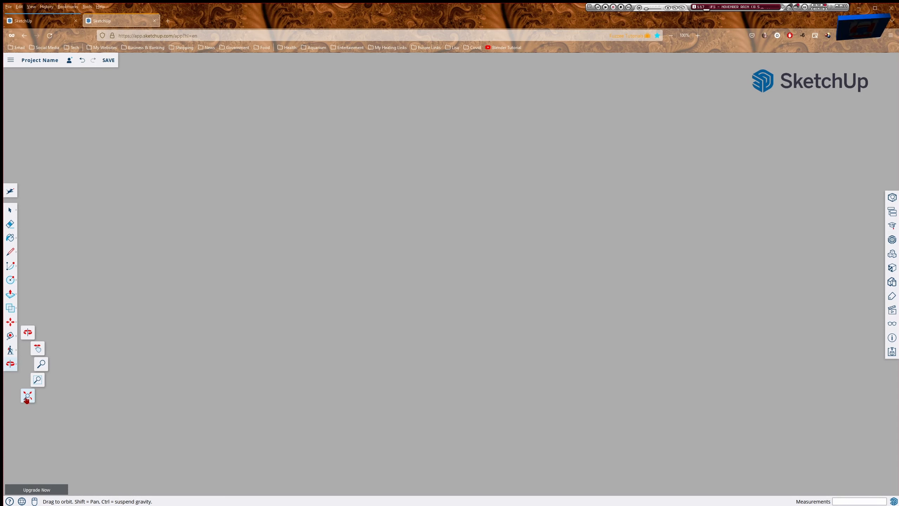
pyautogui.click(26, 398)
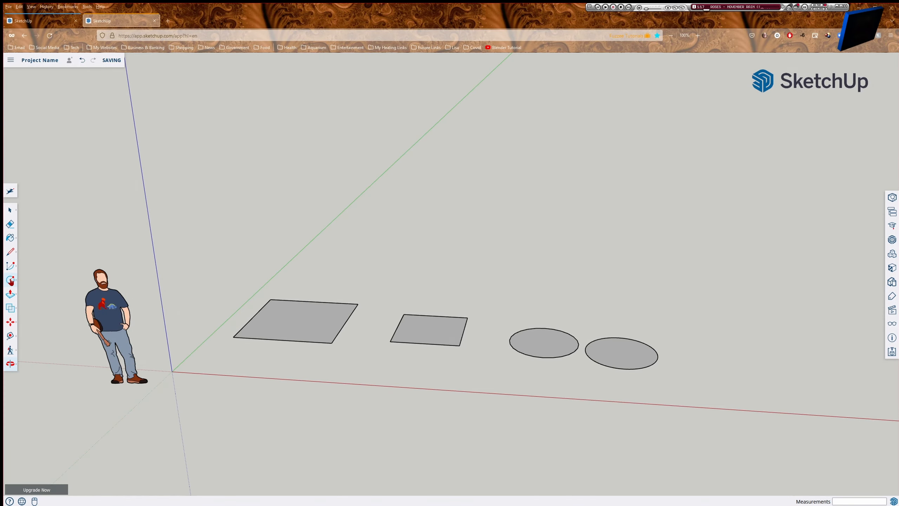
pyautogui.click(9, 281)
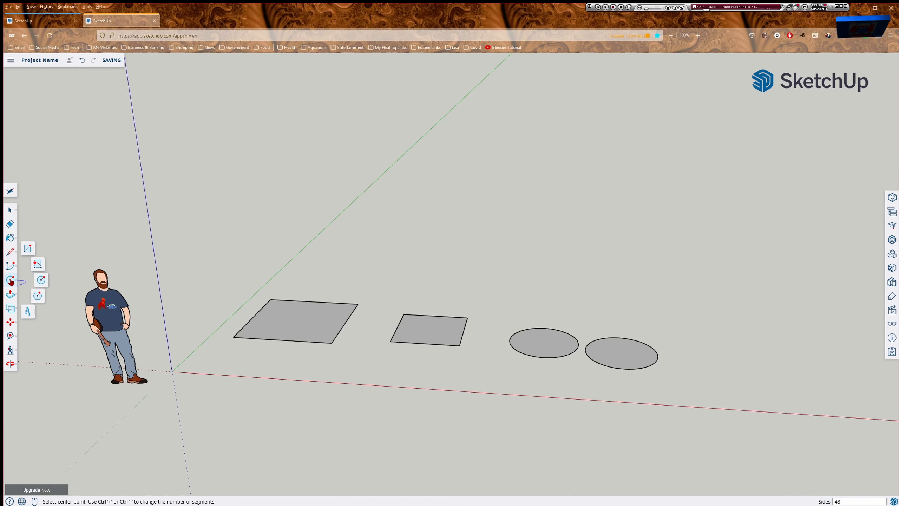
# Draw a large six-sided polygon on the ground, right of the second circle.
pyautogui.click(38, 296)
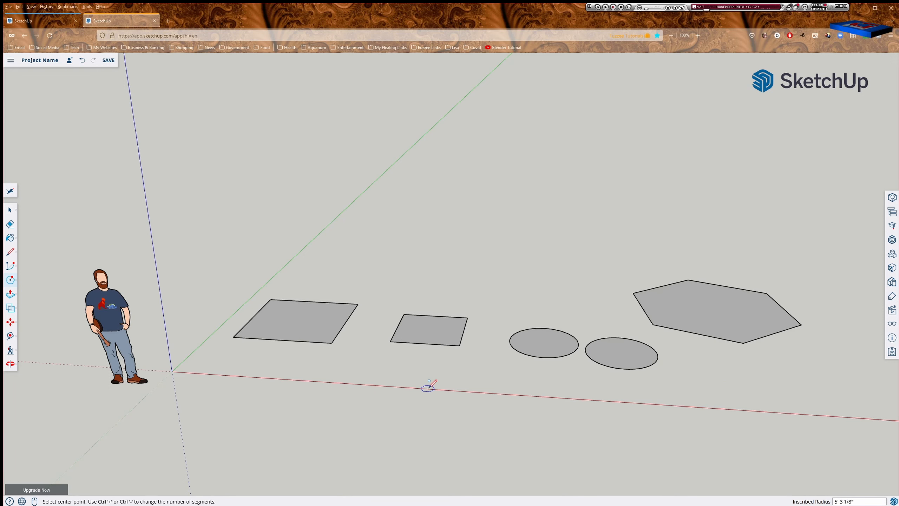
pyautogui.press('space')
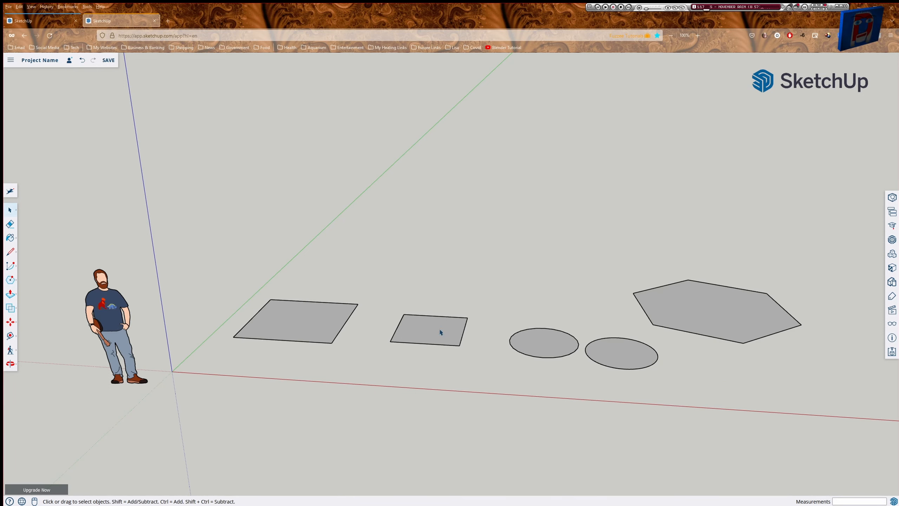
# Orbit the view to a new angle on the row of ground shapes.
pyautogui.moveTo(488, 277); pyautogui.dragTo(392, 352, button='middle')
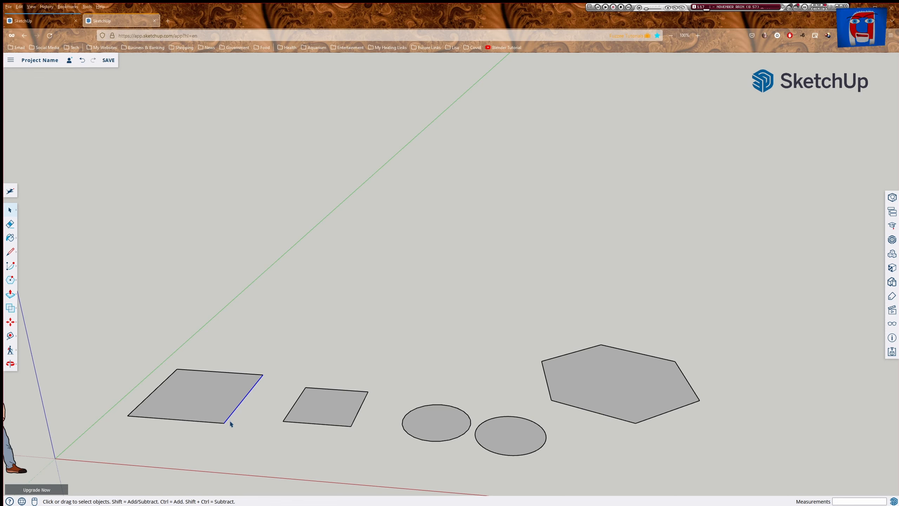
# Move the larger rectangle's right edge slightly left with the Move tool (M) to reshape it.
pyautogui.press('m')
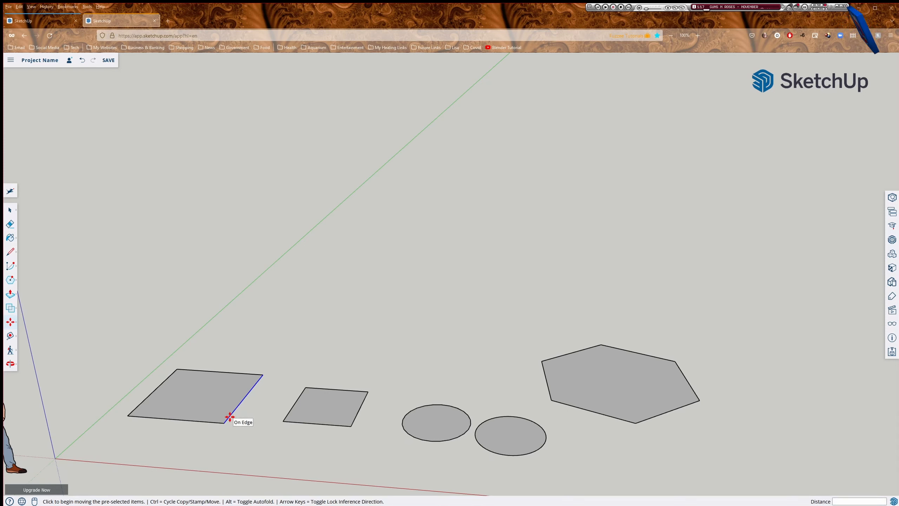
pyautogui.click(230, 418)
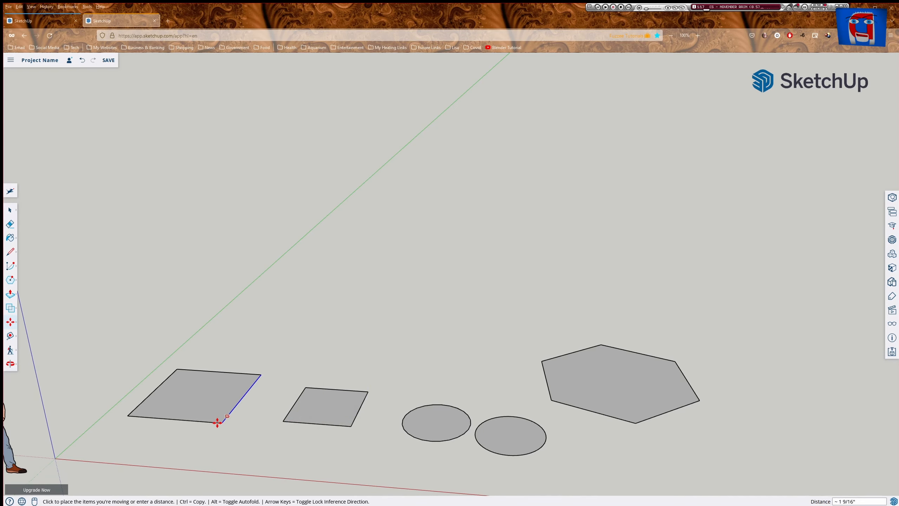
pyautogui.click(206, 421)
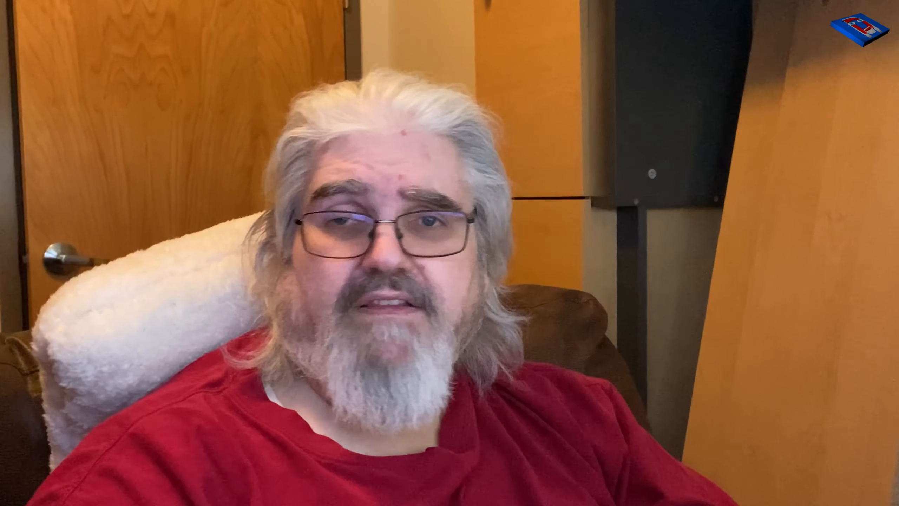
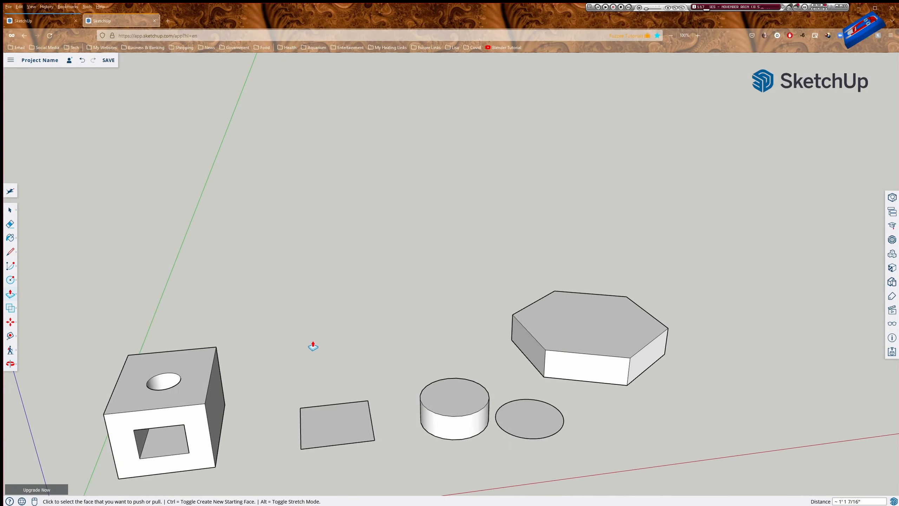
# Orbit the view to look down over the row of shapes from above.
pyautogui.moveTo(331, 329); pyautogui.dragTo(136, 322, button='middle')
pyautogui.press('p')
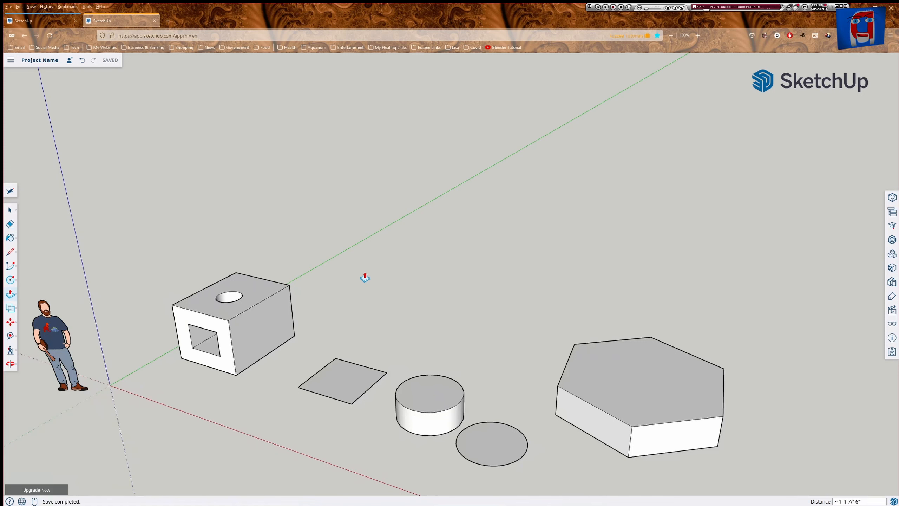
# Select the hollow cube's right face, front face, recessed opening and top face in turn.
pyautogui.press('space')
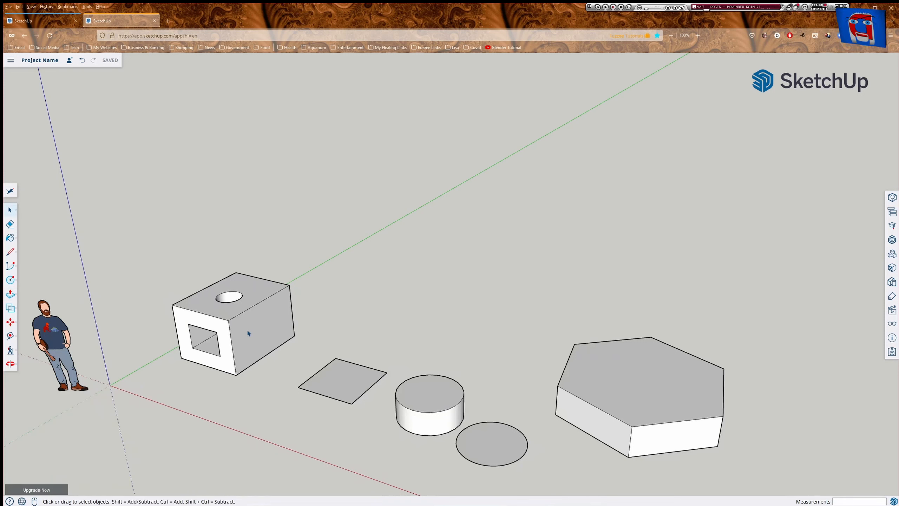
pyautogui.click(267, 336)
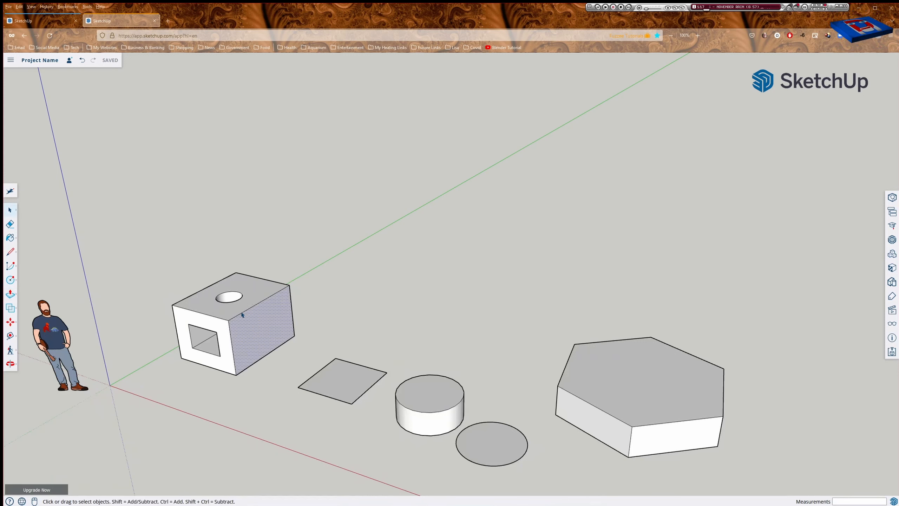
pyautogui.click(185, 329)
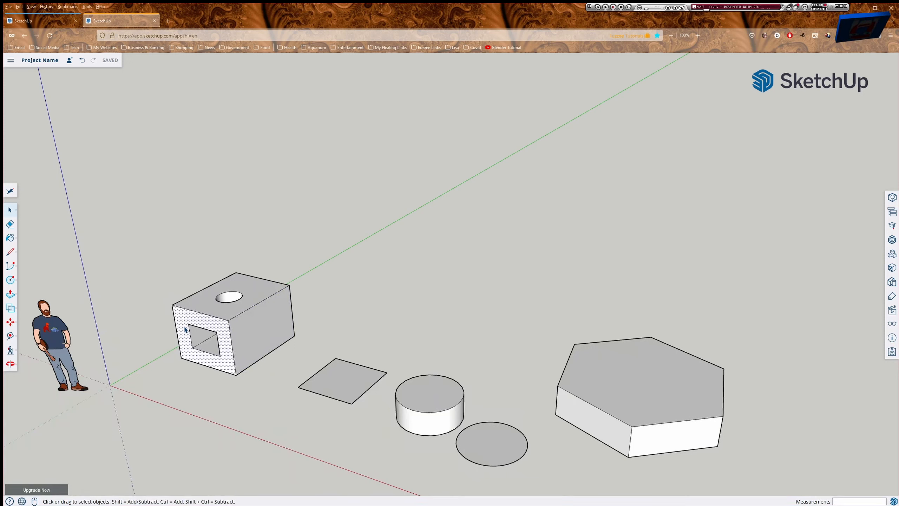
pyautogui.click(200, 340)
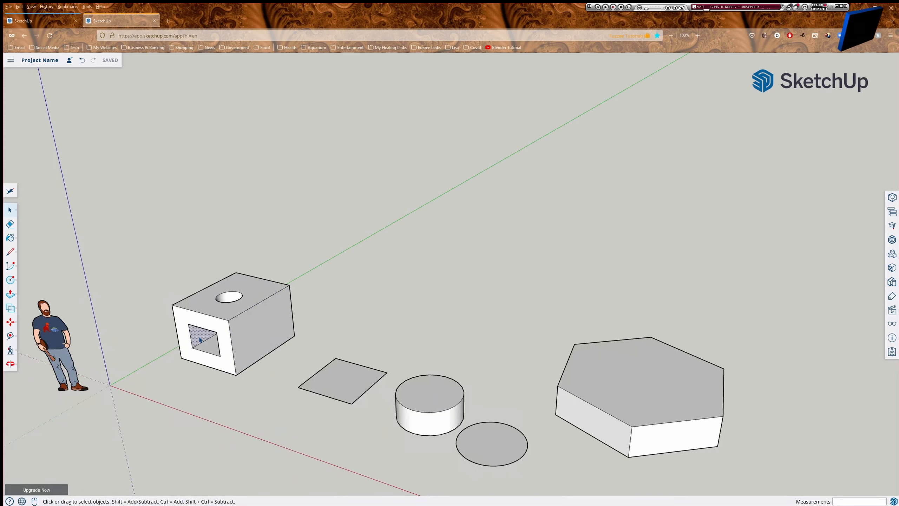
pyautogui.click(184, 324)
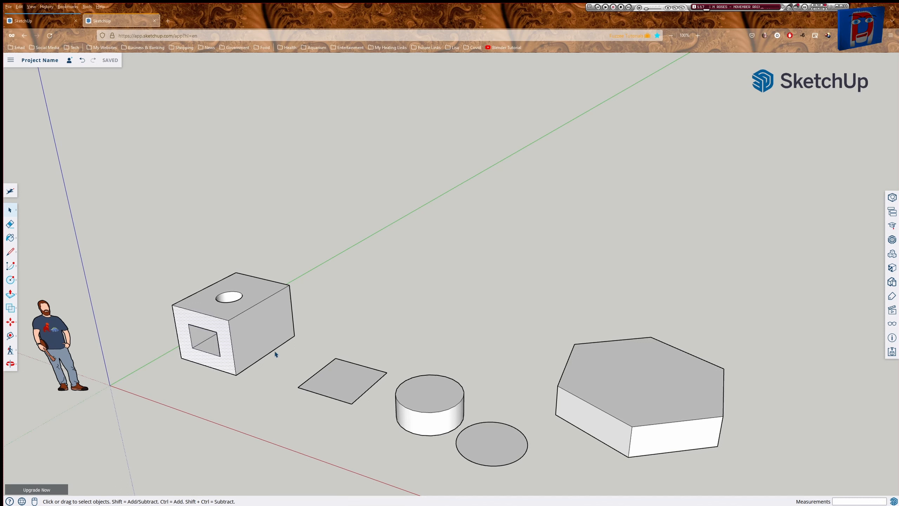
pyautogui.click(218, 315)
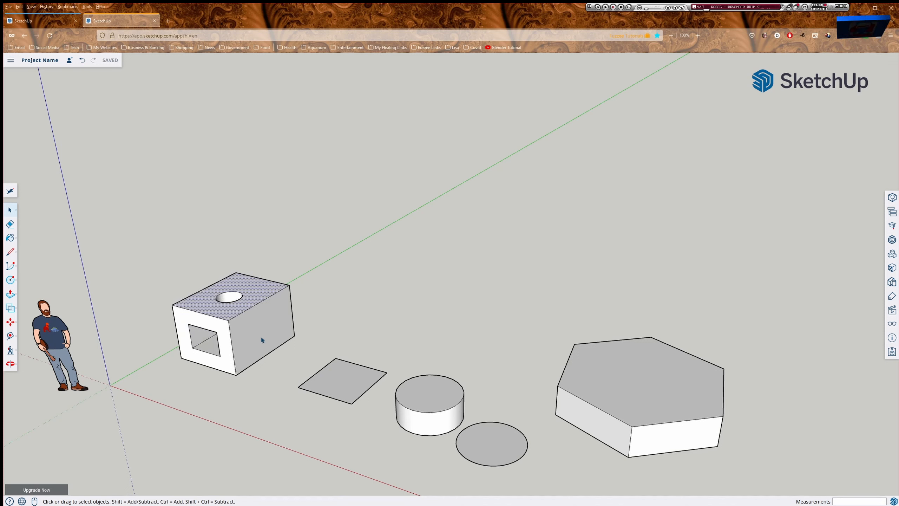
# Pull the flat square up into a solid box with Push/Pull and select it whole.
pyautogui.click(346, 390)
pyautogui.press('p')
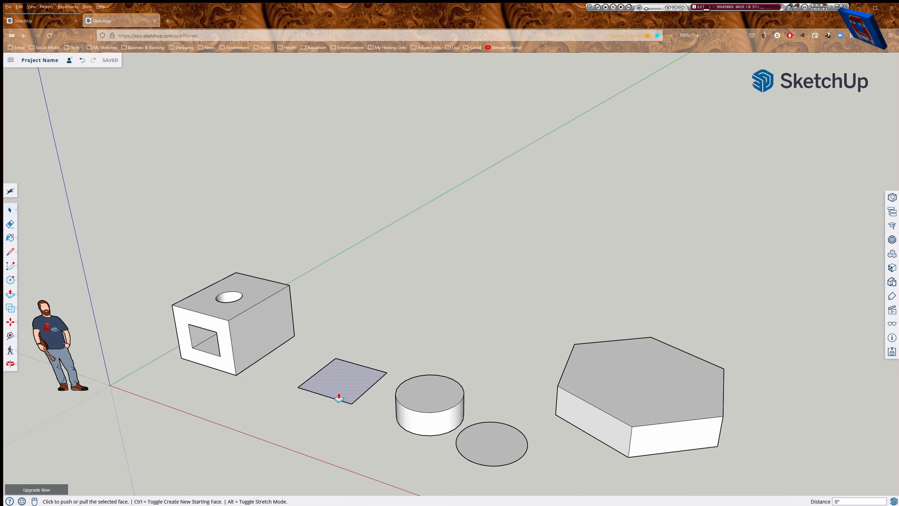
pyautogui.click(339, 386)
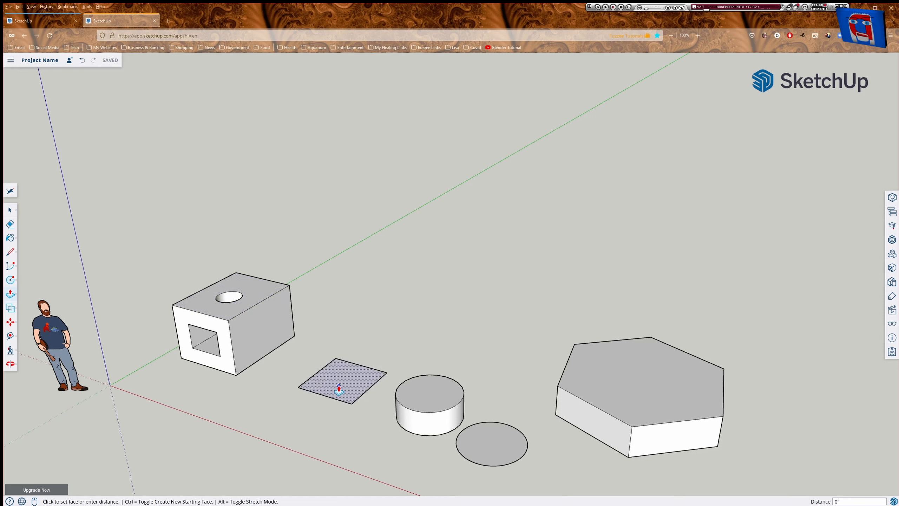
pyautogui.click(335, 365)
pyautogui.press('space')
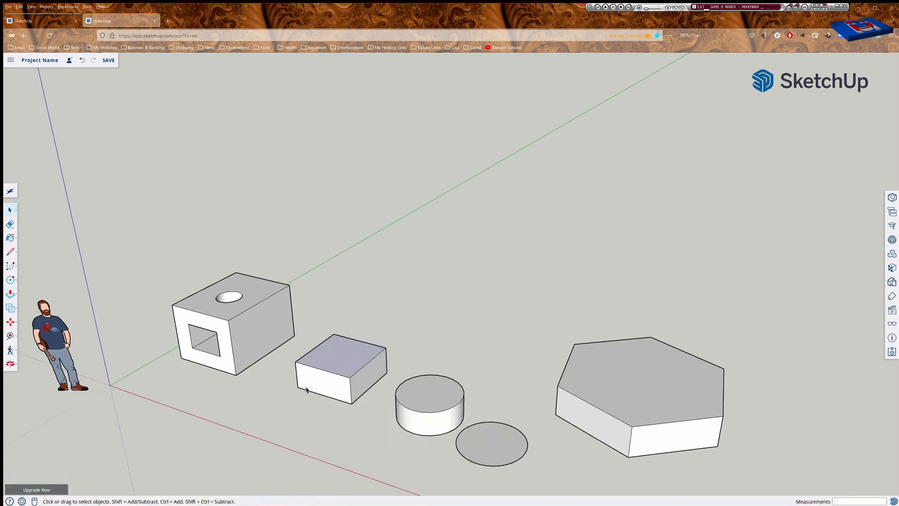
pyautogui.tripleClick(311, 388)
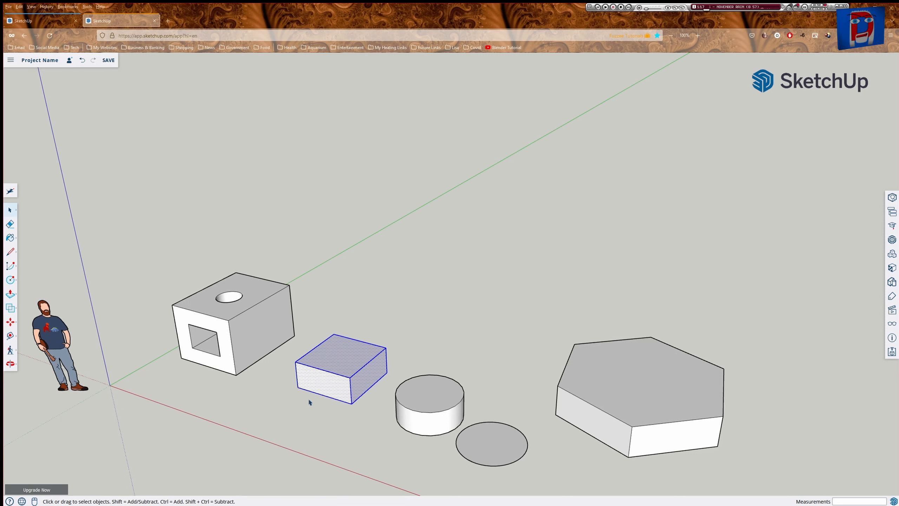
# Move the new box by its front corner against the hollow cube's side, then deselect it.
pyautogui.press('m')
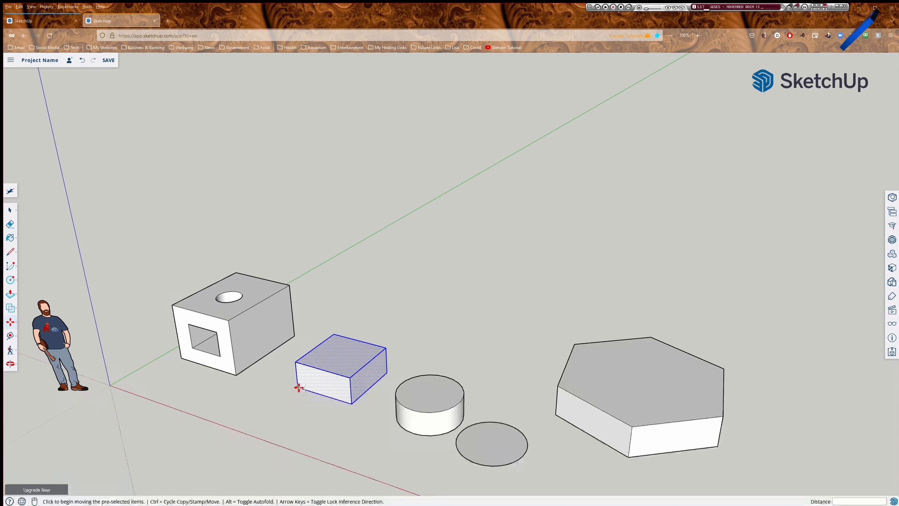
pyautogui.click(298, 388)
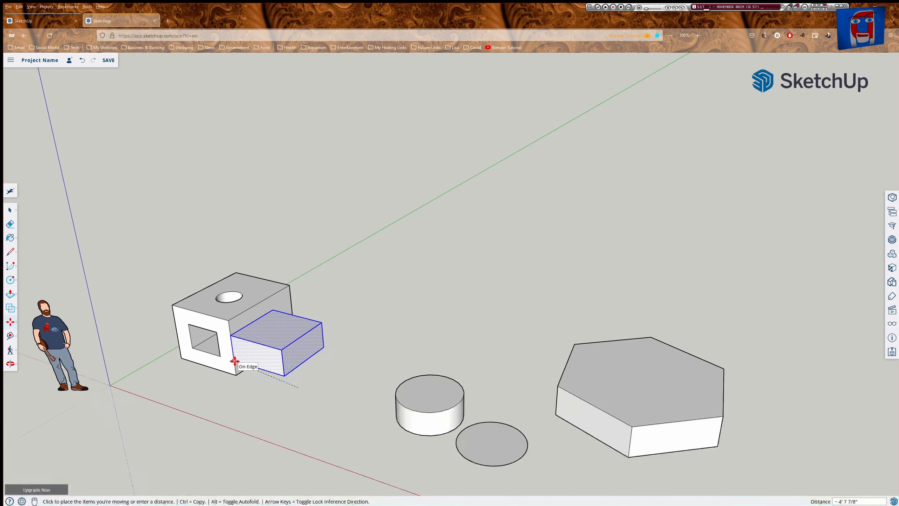
pyautogui.click(234, 360)
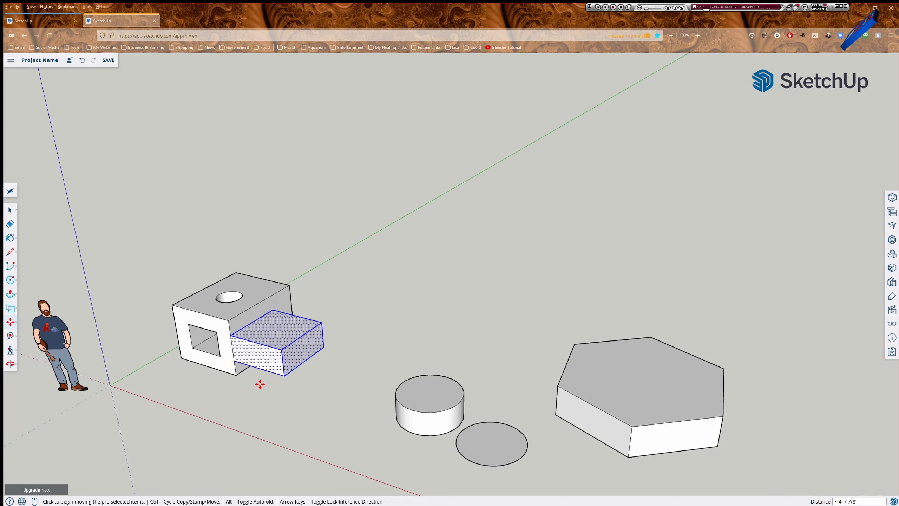
pyautogui.click(279, 369)
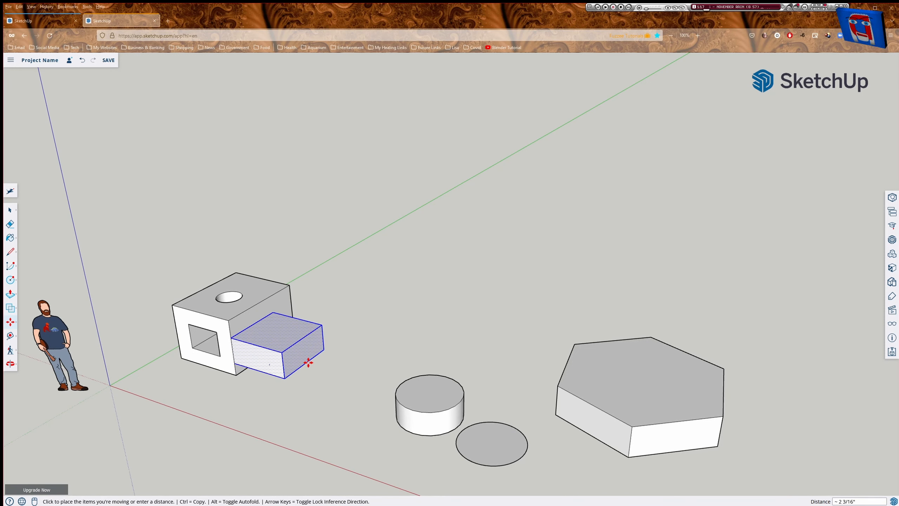
pyautogui.press('space')
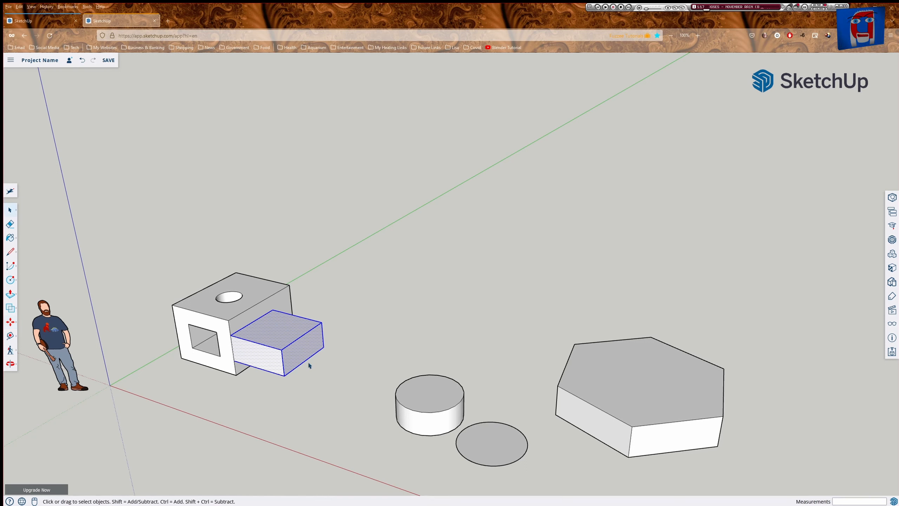
pyautogui.click(351, 409)
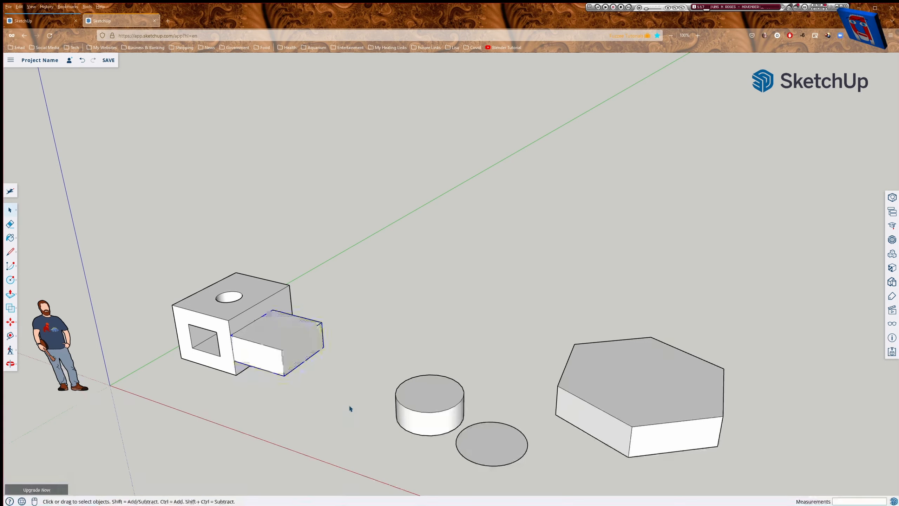
pyautogui.click(273, 356)
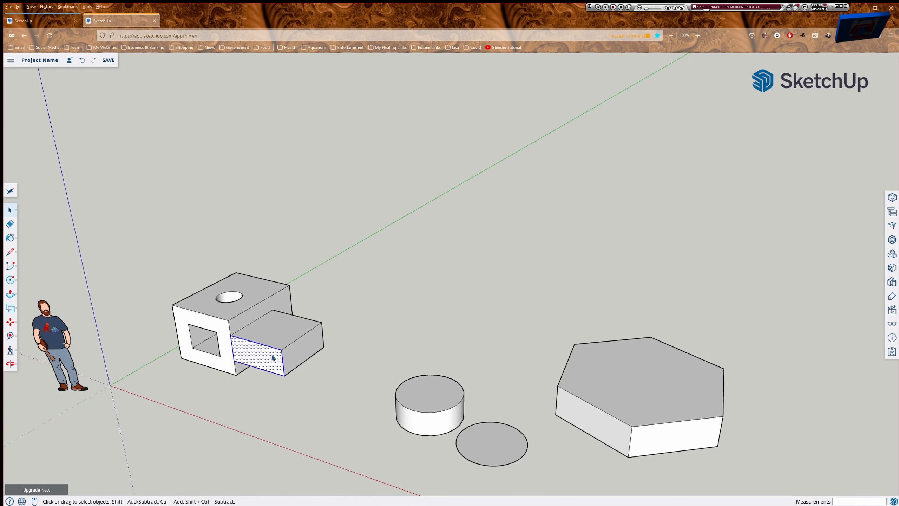
pyautogui.tripleClick(287, 339)
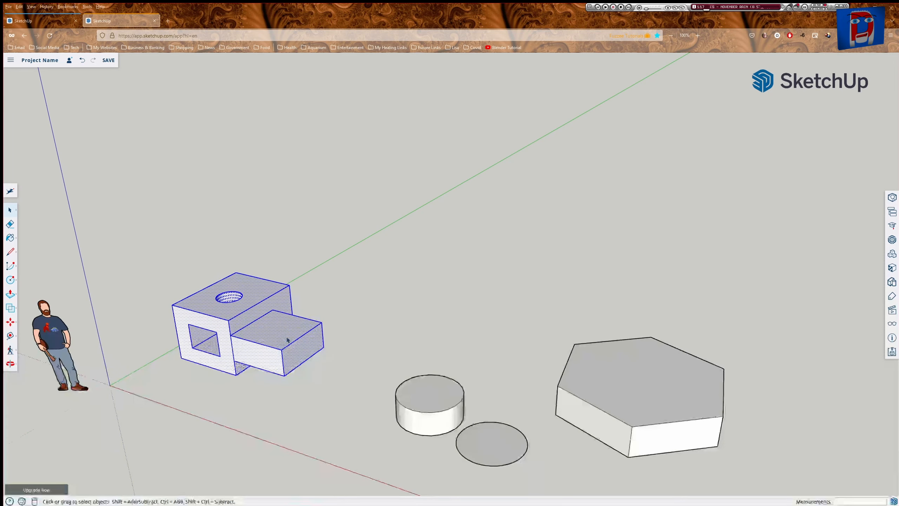
pyautogui.click(328, 364)
pyautogui.click(271, 339)
pyautogui.keyDown('shift'); pyautogui.click(267, 363); pyautogui.keyUp('shift')
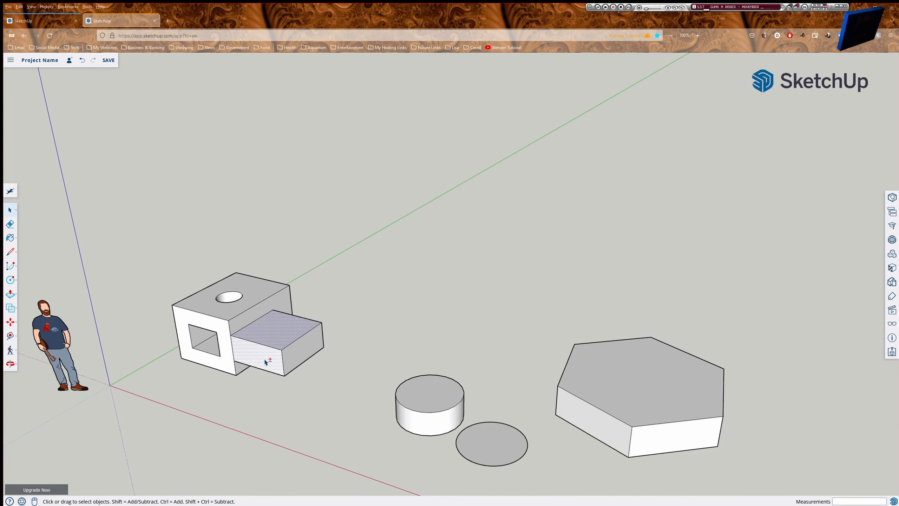
pyautogui.keyDown('shift'); pyautogui.click(303, 352); pyautogui.keyUp('shift')
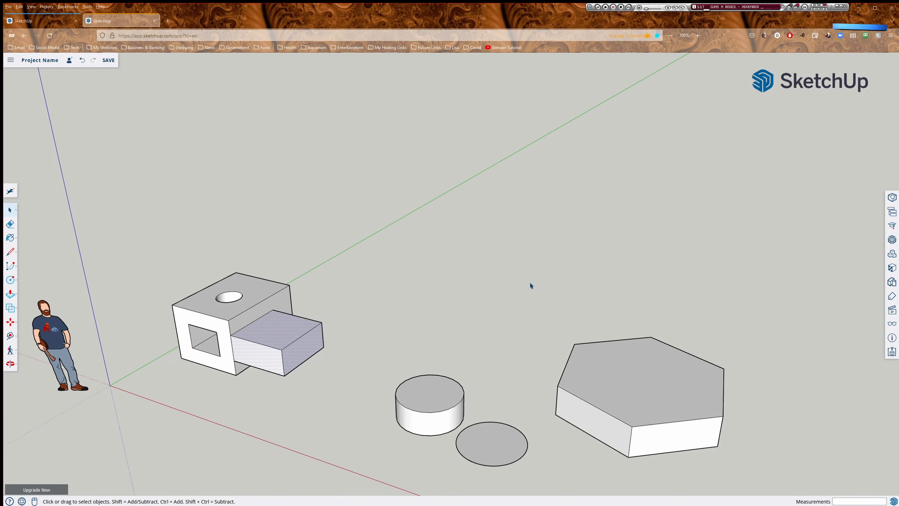
pyautogui.moveTo(530, 284); pyautogui.dragTo(778, 474)
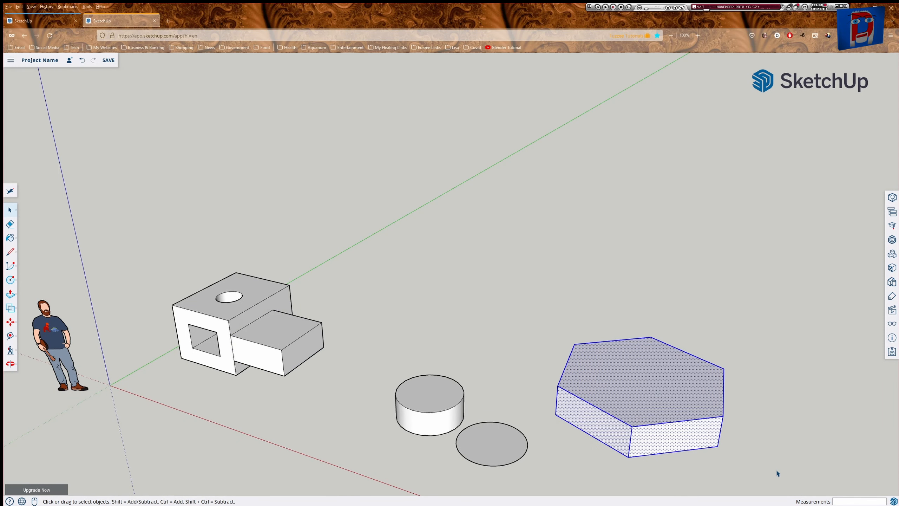
pyautogui.click(508, 305)
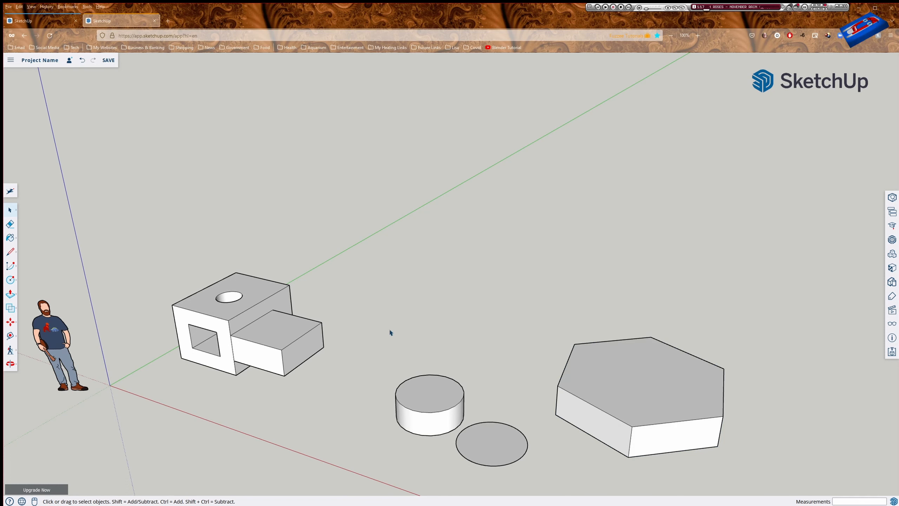
pyautogui.moveTo(365, 335); pyautogui.dragTo(487, 471)
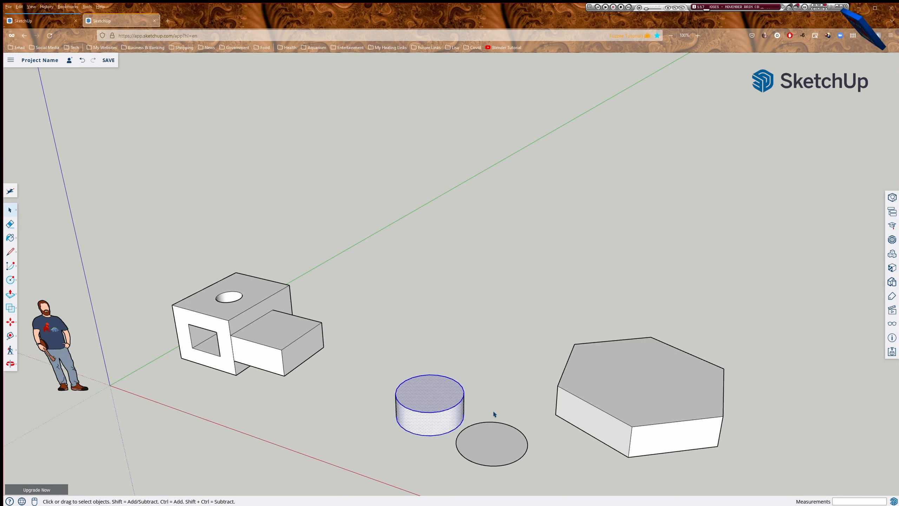
pyautogui.click(495, 397)
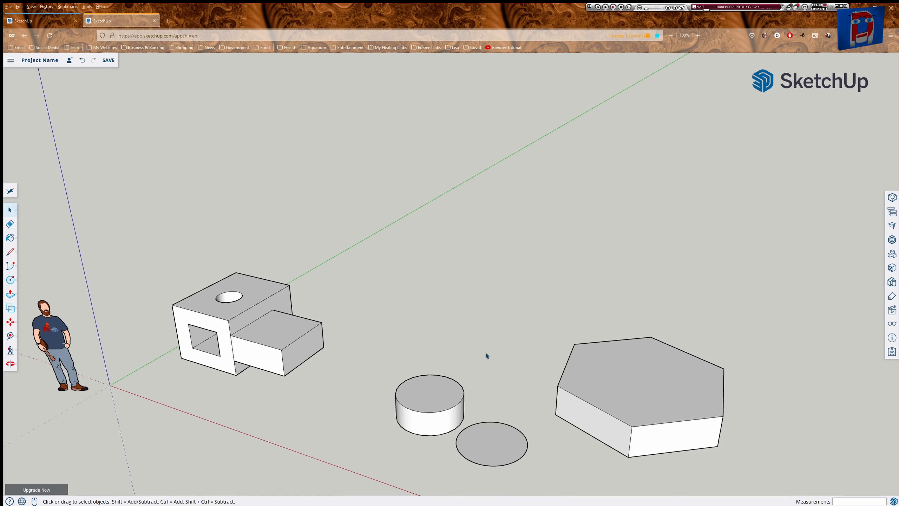
pyautogui.moveTo(521, 418); pyautogui.dragTo(408, 460)
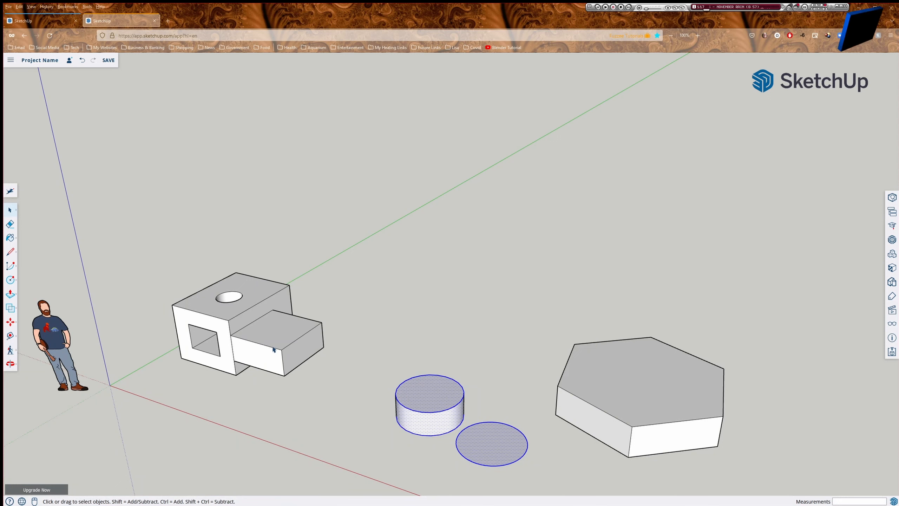
# Select the extension's top, end and front faces, then the whole protruding block.
pyautogui.click(270, 331)
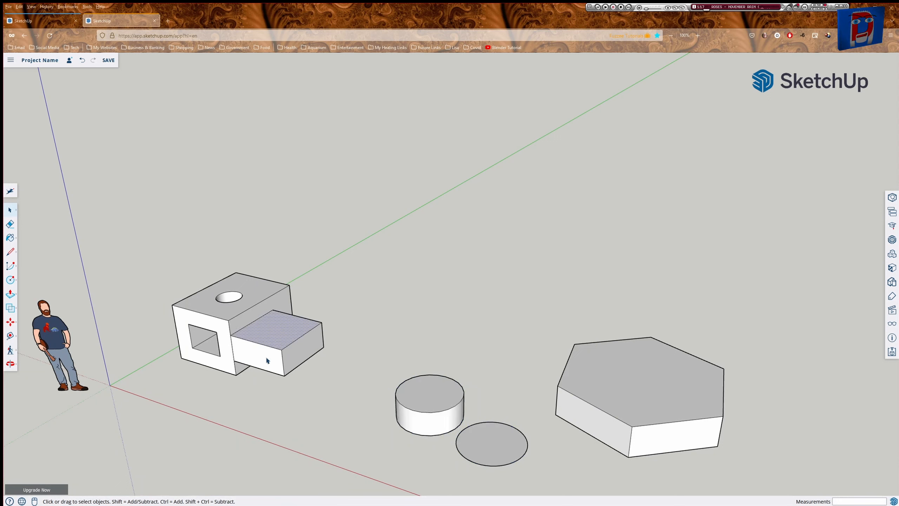
pyautogui.moveTo(364, 294); pyautogui.dragTo(297, 344)
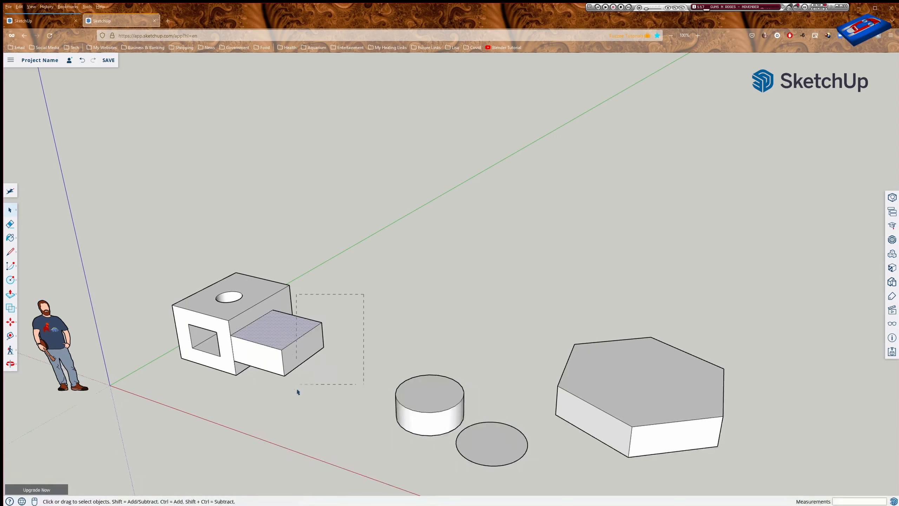
pyautogui.moveTo(297, 409); pyautogui.dragTo(300, 410)
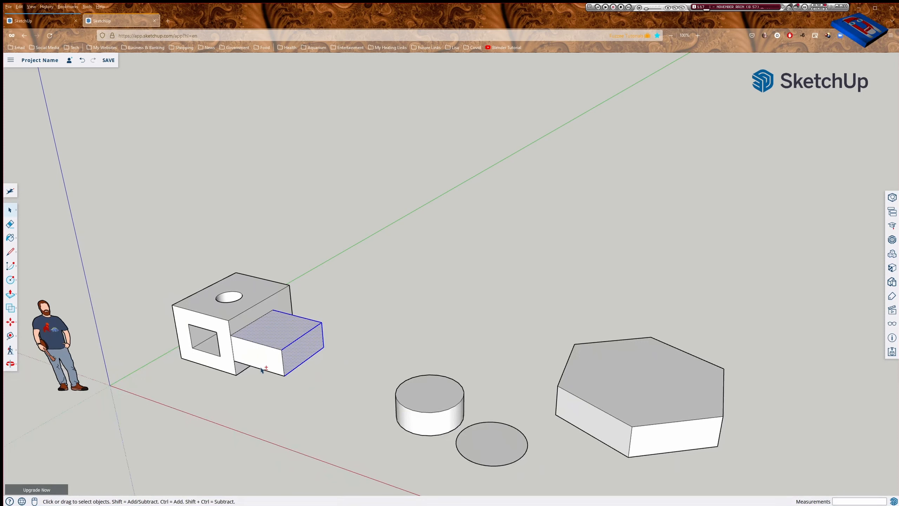
pyautogui.keyDown('shift'); pyautogui.click(254, 347); pyautogui.keyUp('shift')
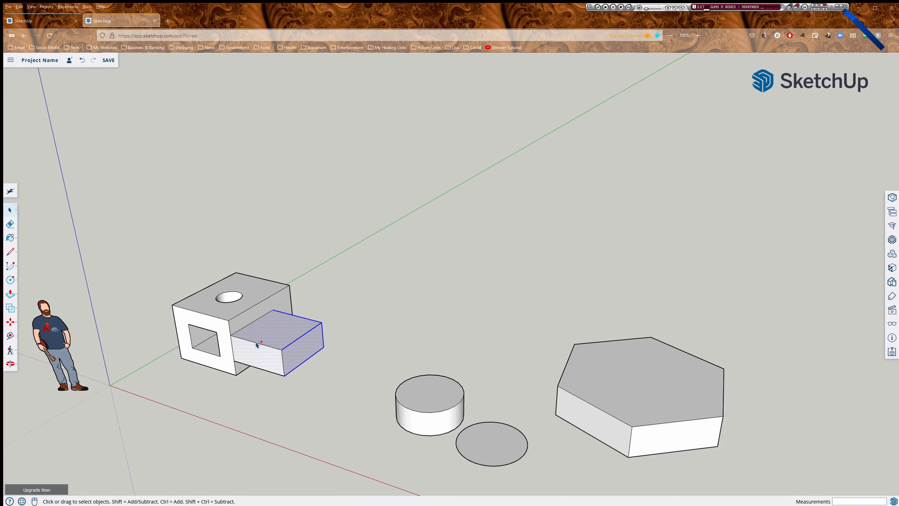
pyautogui.keyDown('shift'); pyautogui.click(257, 343); pyautogui.keyUp('shift')
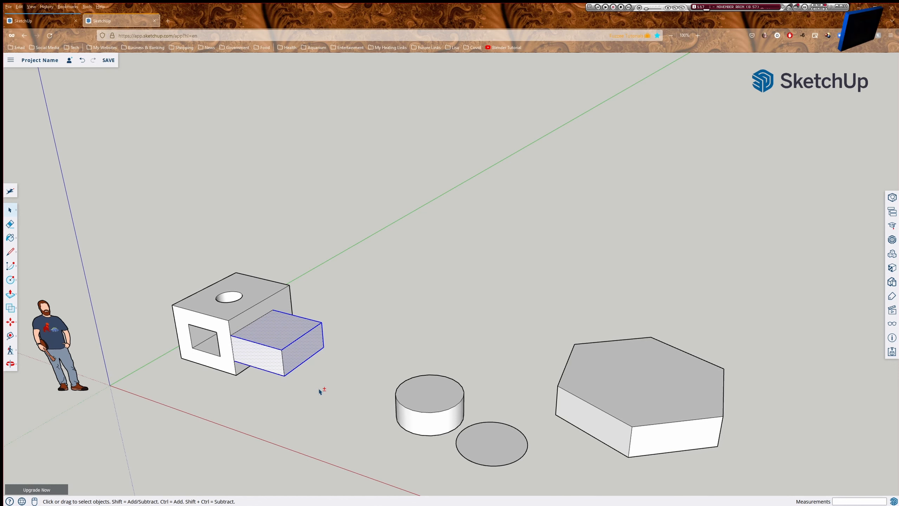
pyautogui.moveTo(319, 391); pyautogui.dragTo(151, 295, button='middle')
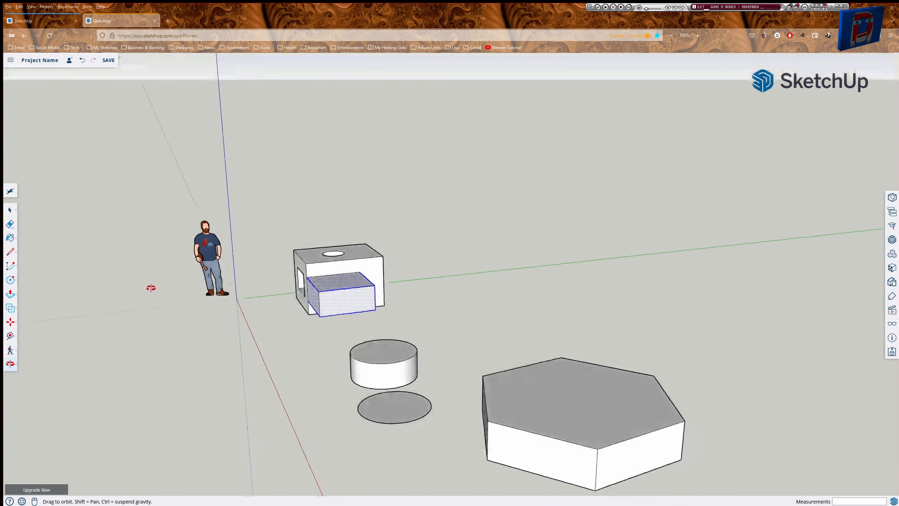
# Orbit around and under the model, then zoom in on the cube and its attached box.
pyautogui.moveTo(446, 307); pyautogui.dragTo(179, 304, button='middle')
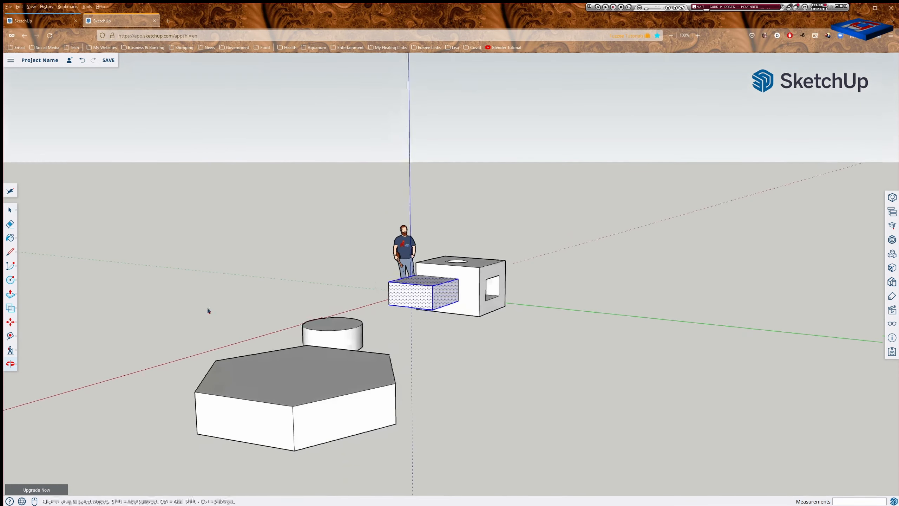
pyautogui.moveTo(446, 361); pyautogui.dragTo(682, 384, button='middle')
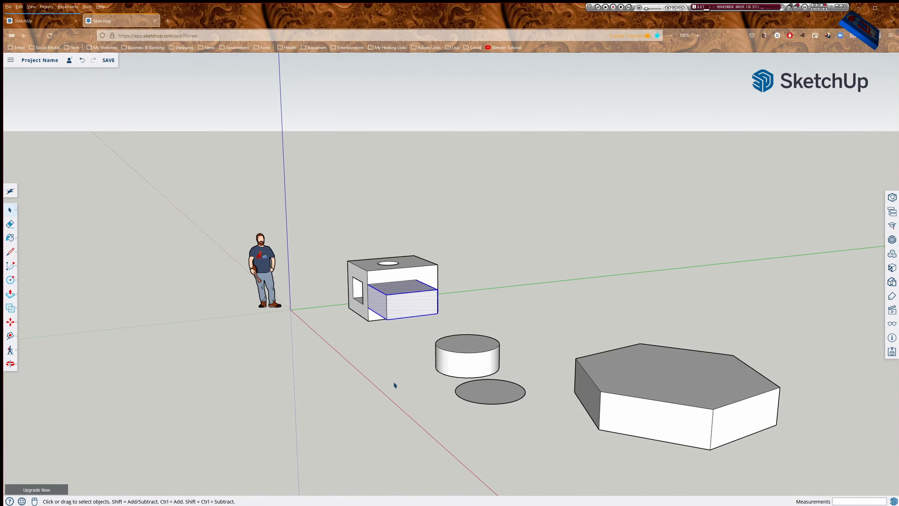
pyautogui.moveTo(395, 385); pyautogui.dragTo(481, 407, button='middle')
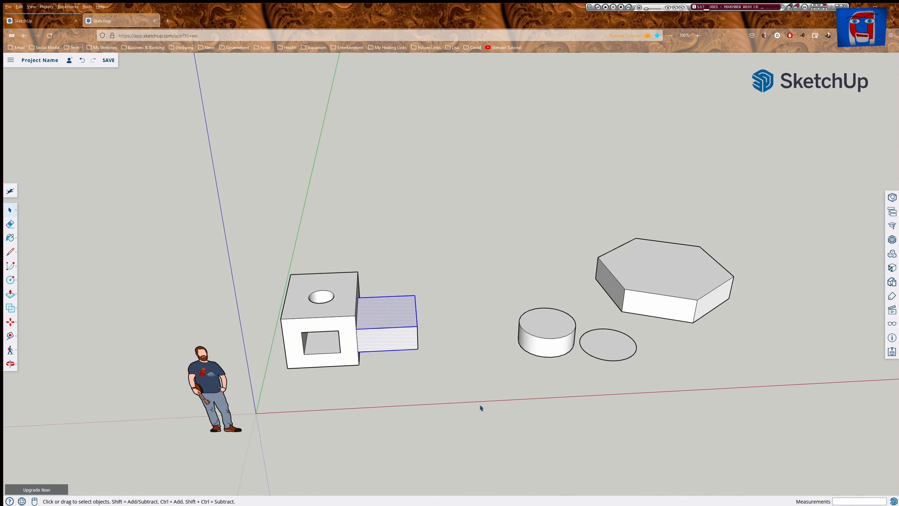
pyautogui.moveTo(404, 388)
pyautogui.mouseDown(button='middle')
pyautogui.moveTo(341, 432)
pyautogui.moveTo(405, 377)
pyautogui.mouseUp(button='middle')
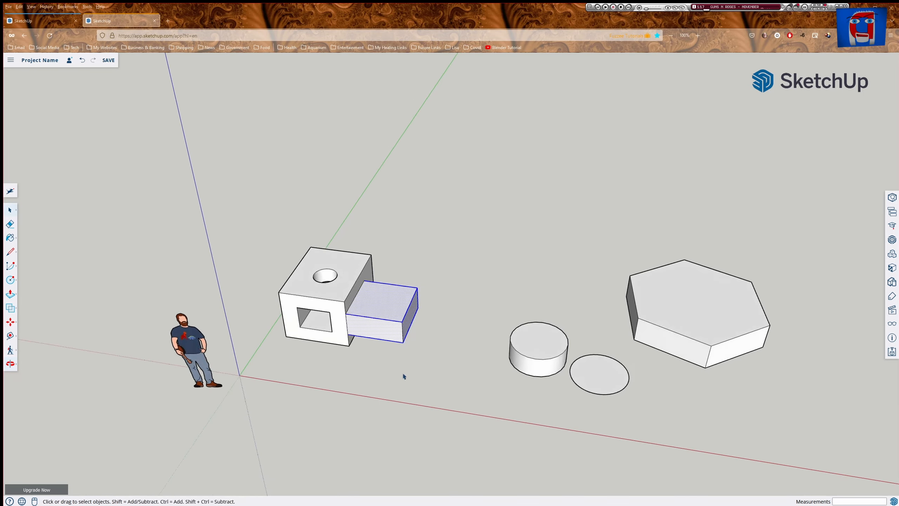
pyautogui.scroll(3, 404, 376)
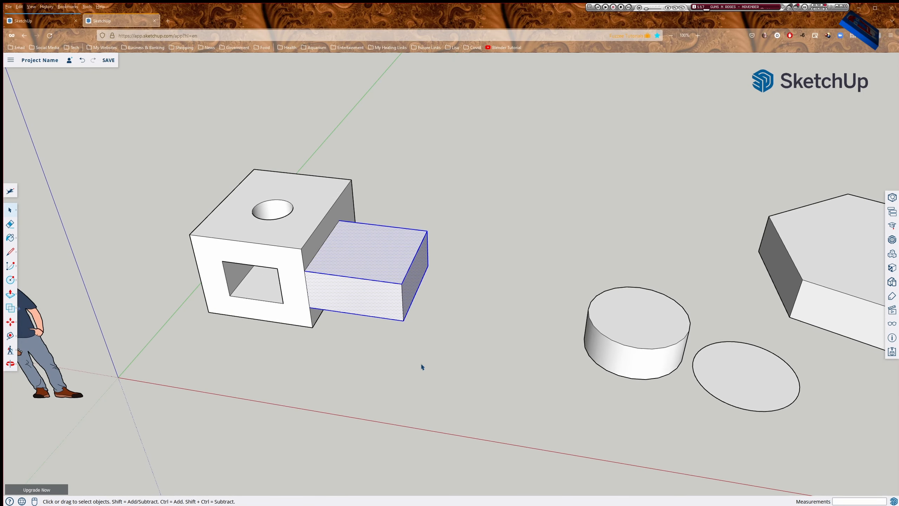
# Start moving the block, cancel the move, and undo so the box stands apart.
pyautogui.press('m')
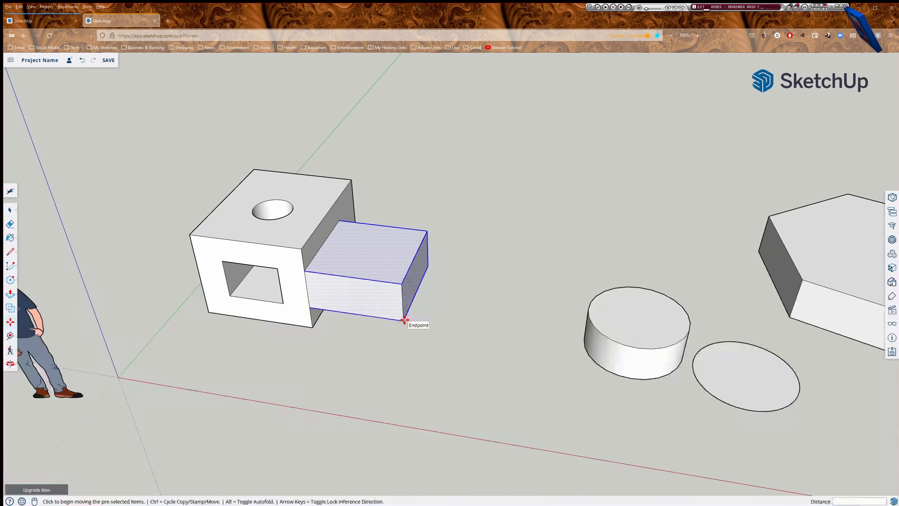
pyautogui.click(404, 320)
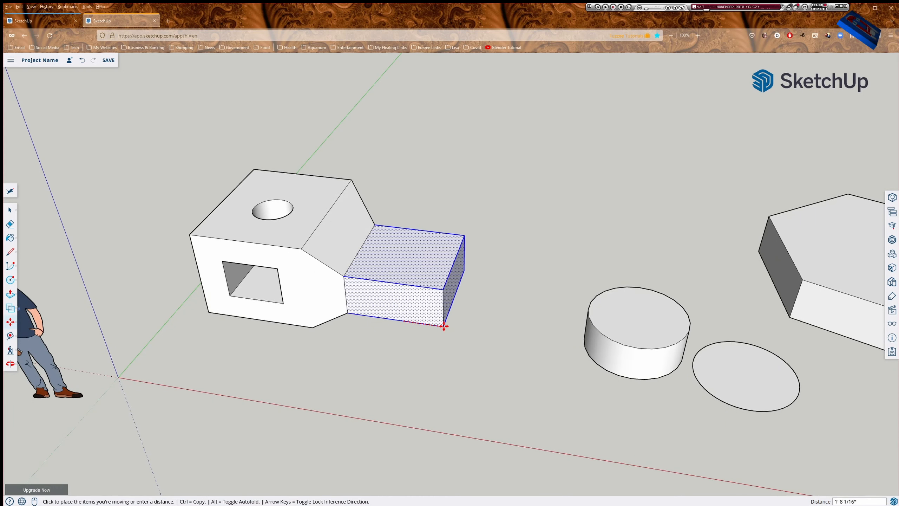
pyautogui.press('Escape')
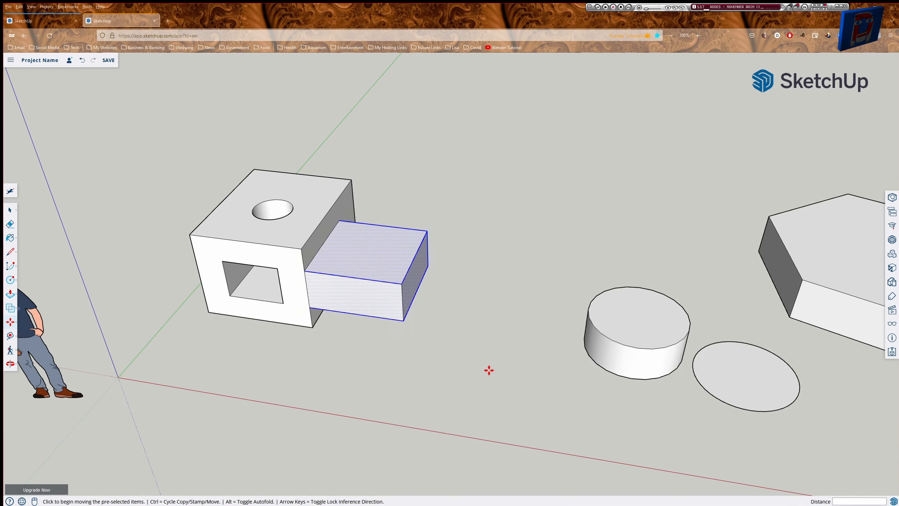
pyautogui.hotkey('ctrl', 'z')
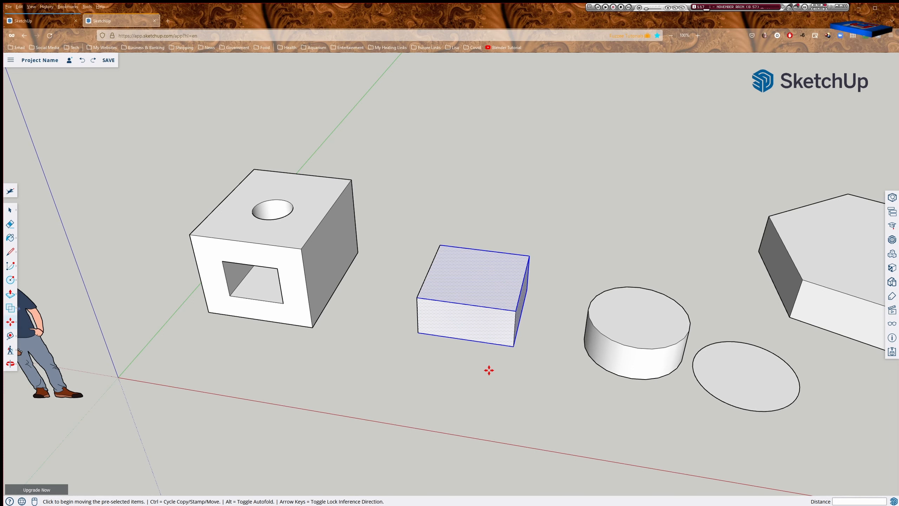
# Make the whole middle box into a component with the definition name 'Cube'.
pyautogui.press('space')
pyautogui.click(535, 207)
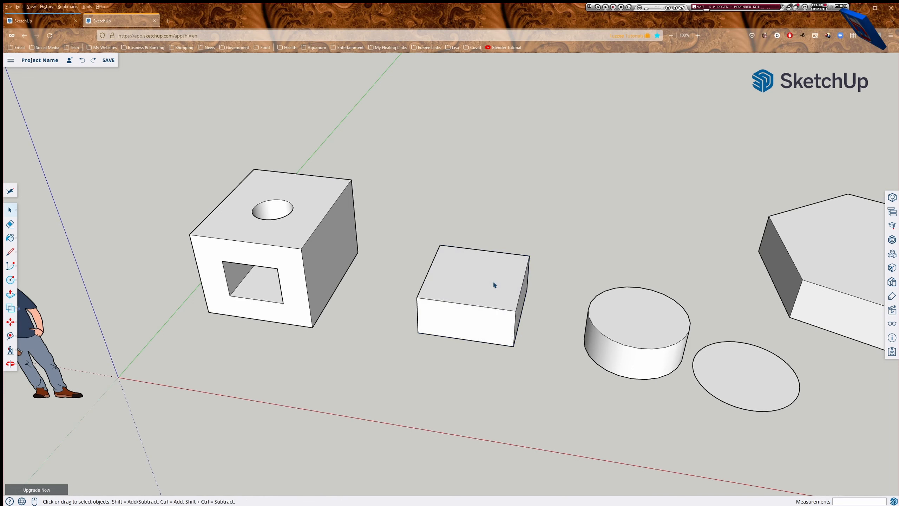
pyautogui.tripleClick(482, 285)
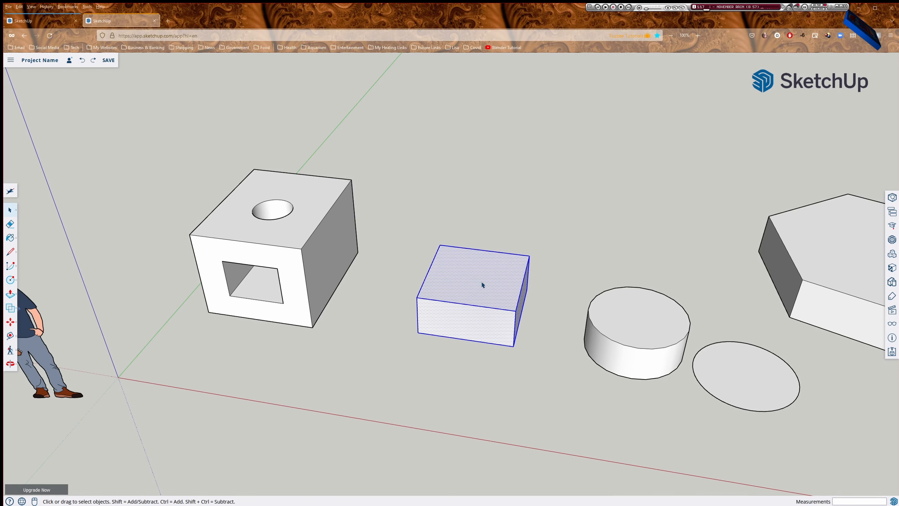
pyautogui.rightClick(482, 286)
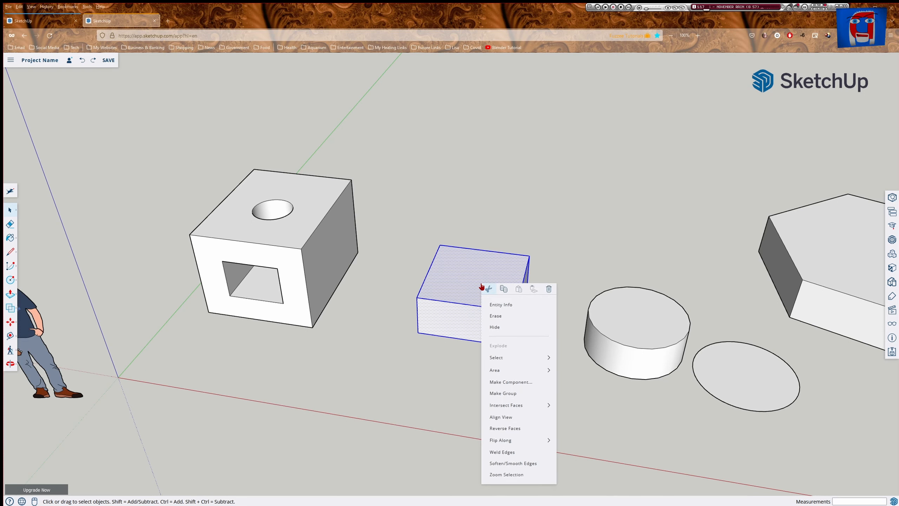
pyautogui.click(510, 382)
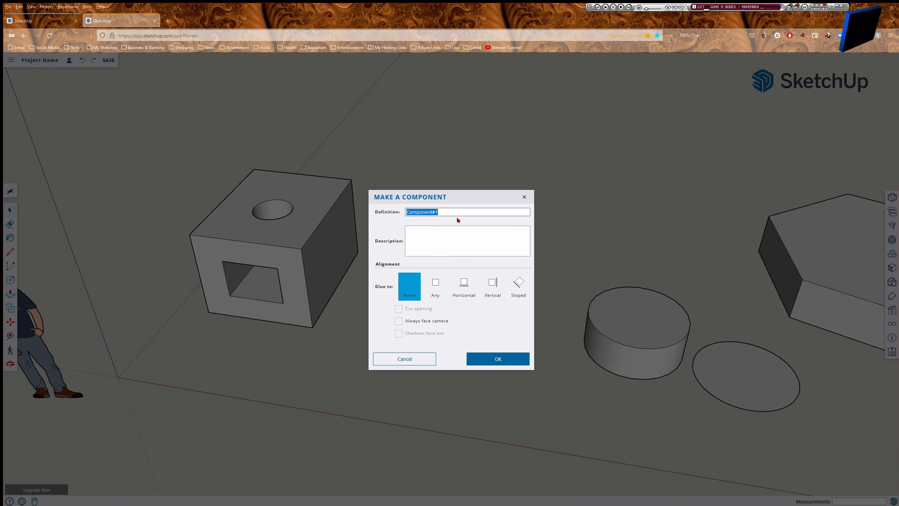
pyautogui.write('Cube')
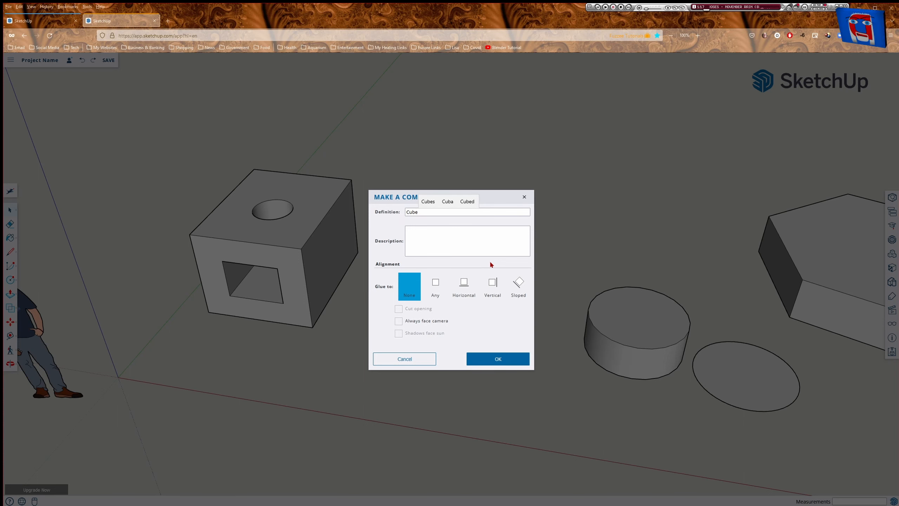
pyautogui.press('Return')
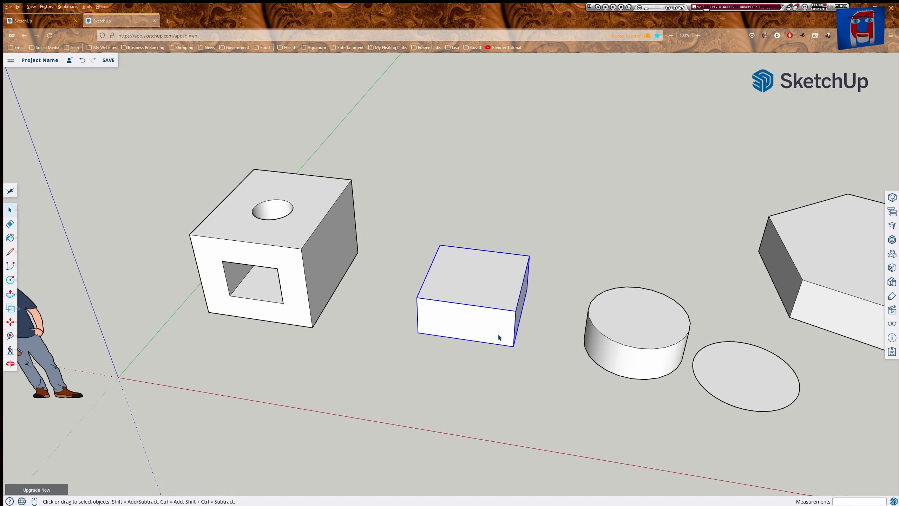
pyautogui.press('m')
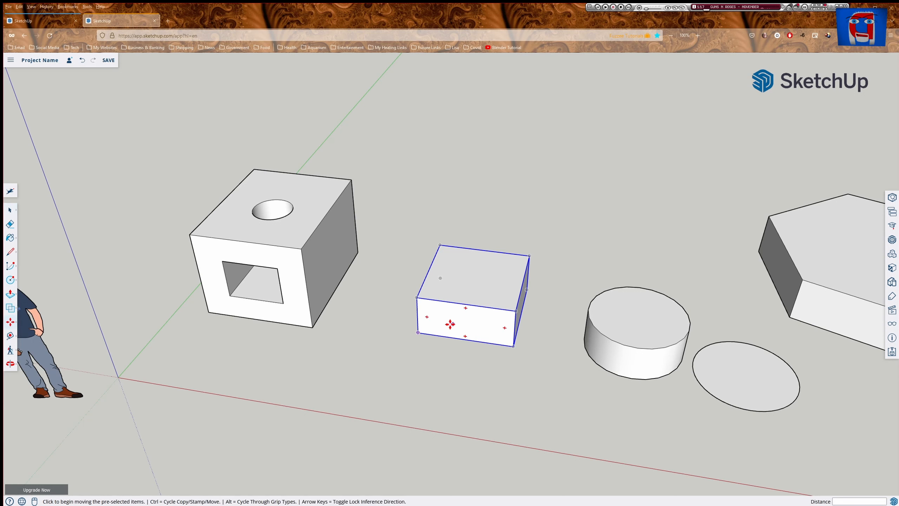
# Try the Cube component against the hollow cube's side, then set it down just beside it.
pyautogui.click(418, 332)
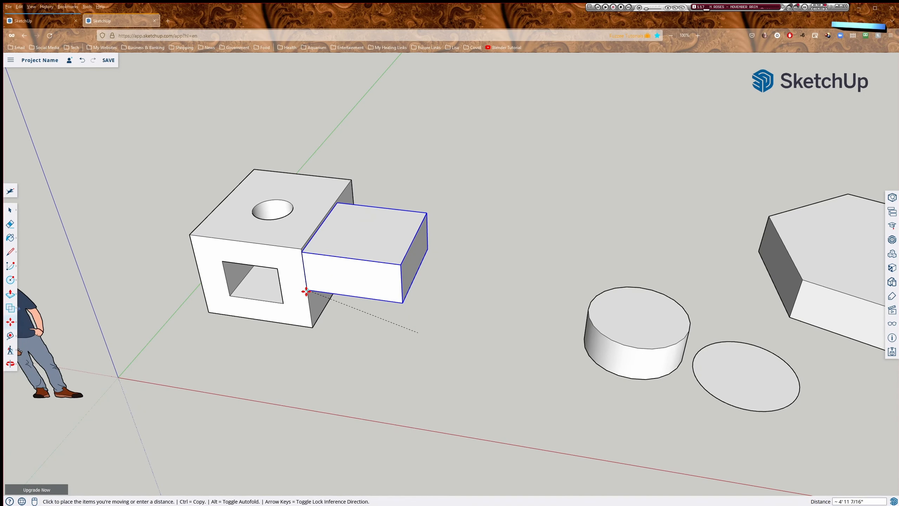
pyautogui.click(309, 301)
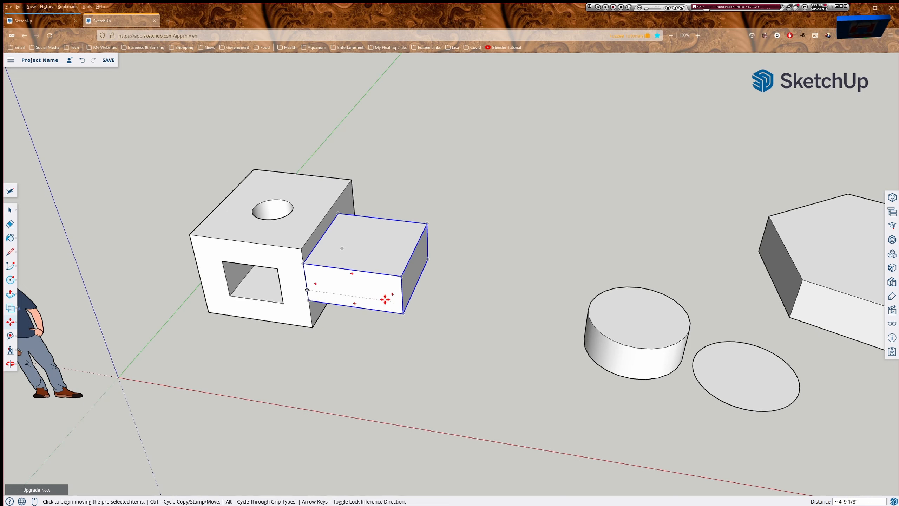
pyautogui.press('space')
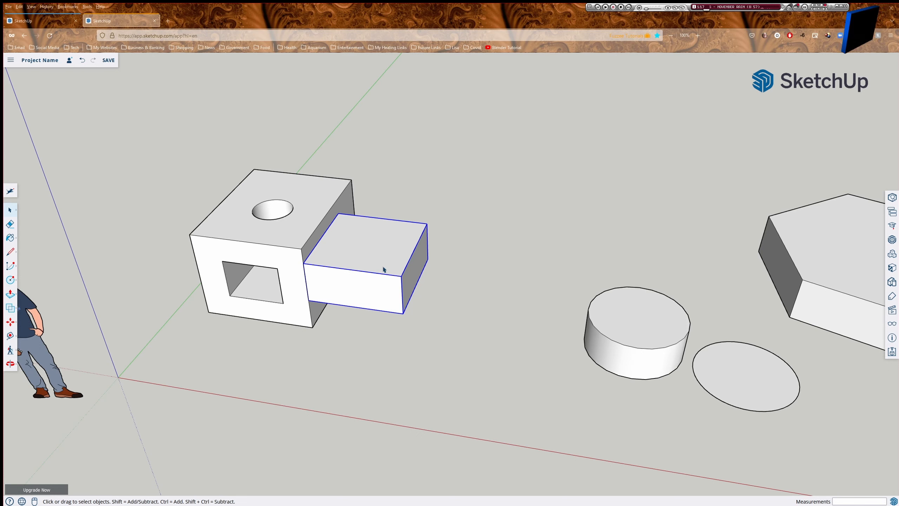
pyautogui.press('m')
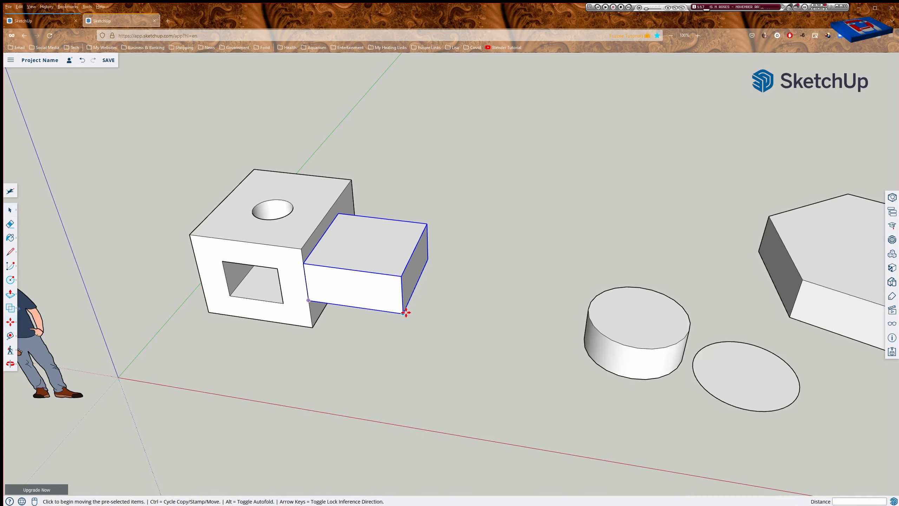
pyautogui.click(406, 313)
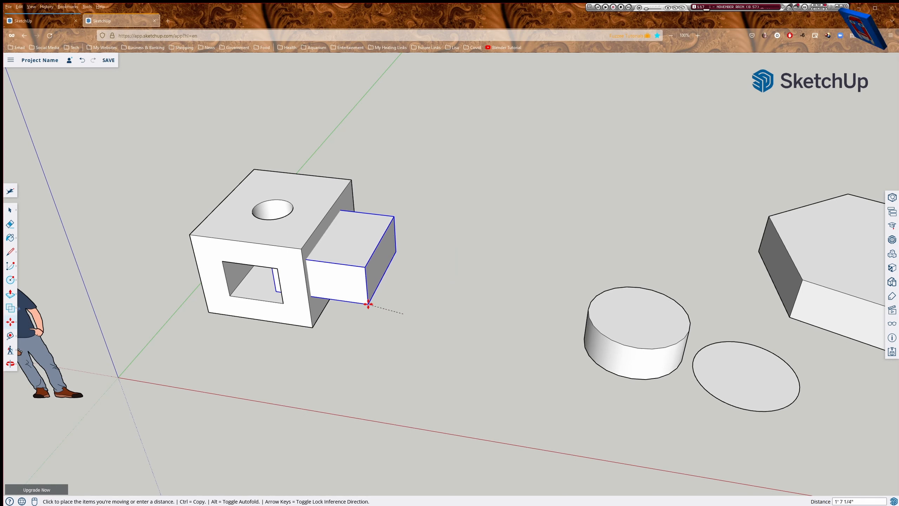
pyautogui.click(365, 310)
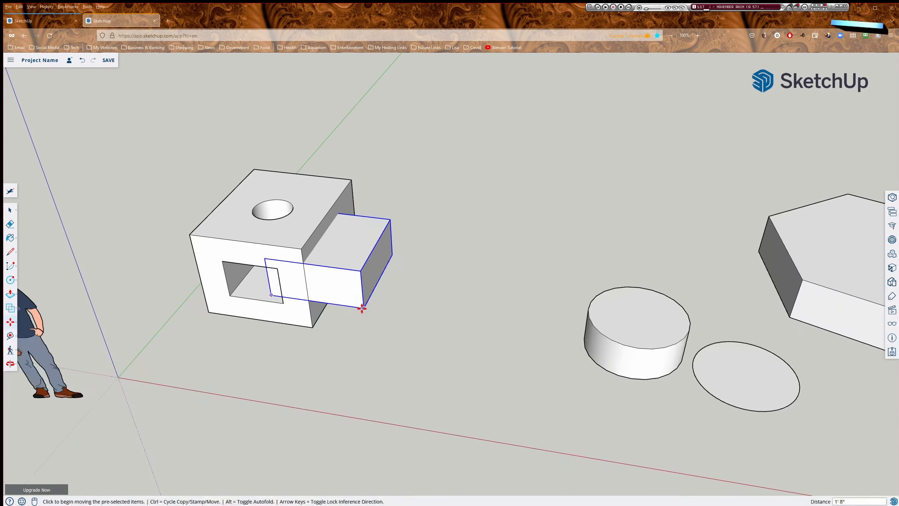
pyautogui.click(363, 307)
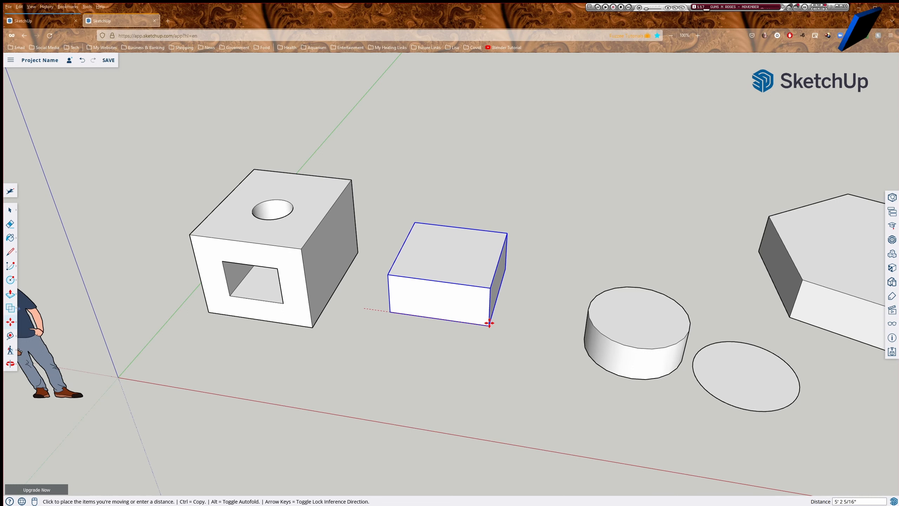
pyautogui.click(489, 326)
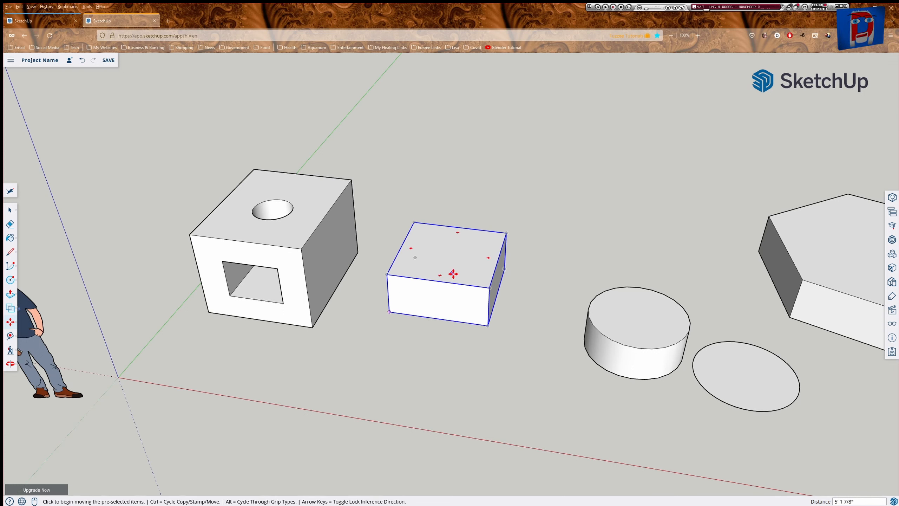
pyautogui.press('space')
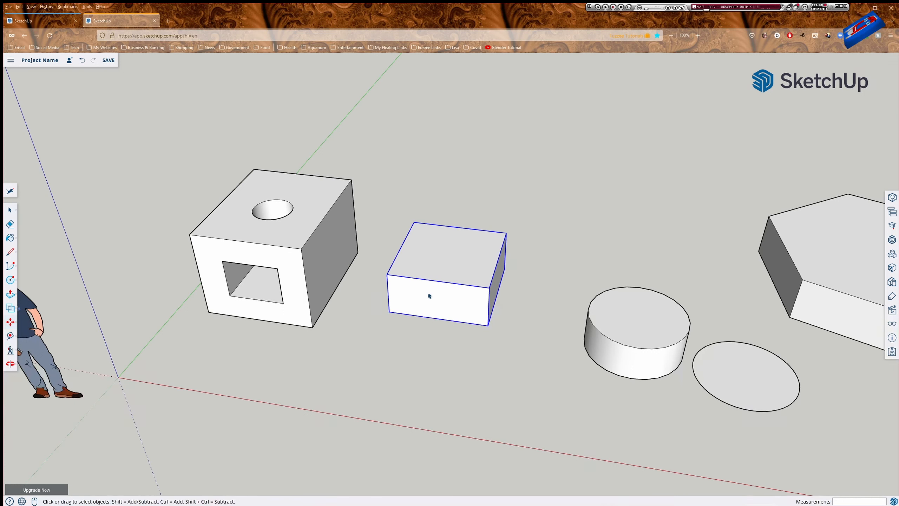
# Inside the Cube component, draw a rectangle on the top face and pull it up into a block.
pyautogui.rightClick(437, 277)
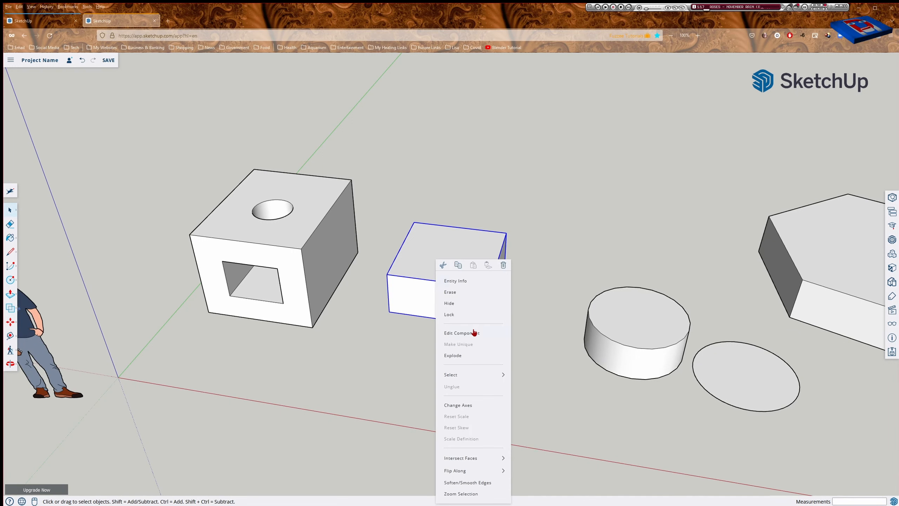
pyautogui.click(442, 267)
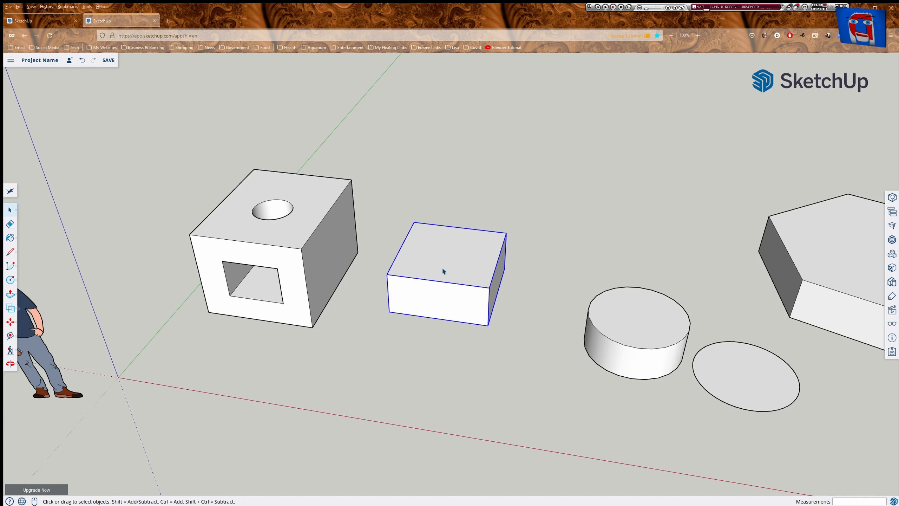
pyautogui.doubleClick(443, 269)
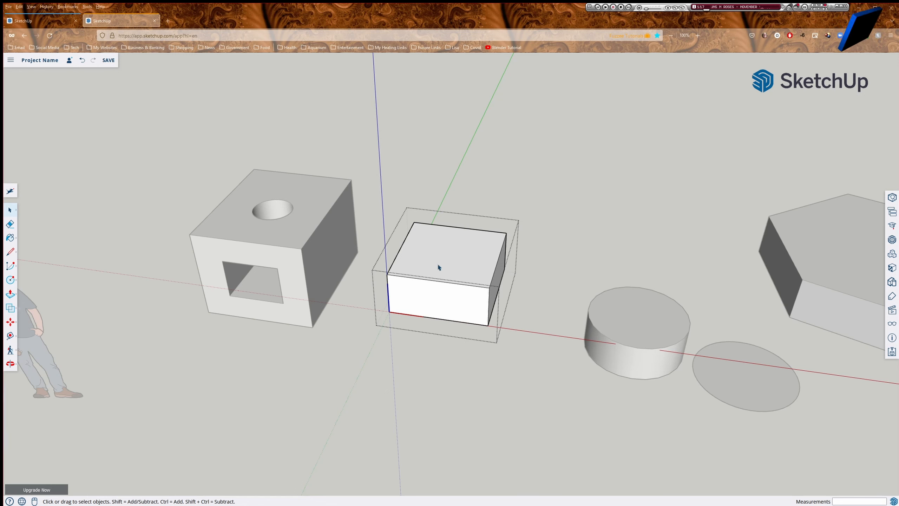
pyautogui.press('r')
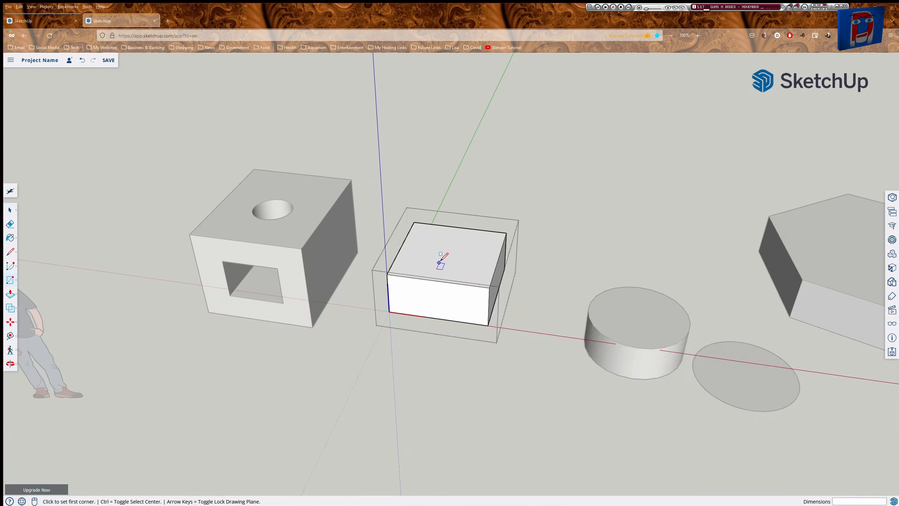
pyautogui.click(433, 244)
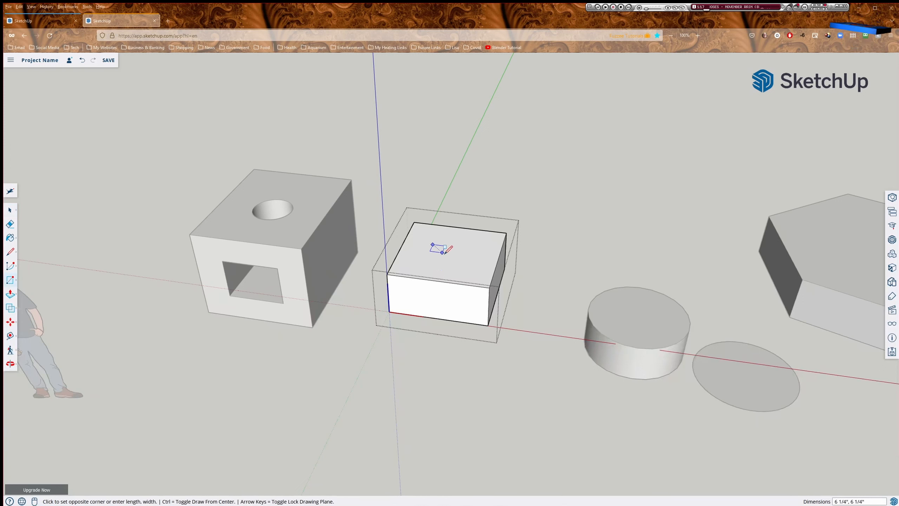
pyautogui.click(467, 268)
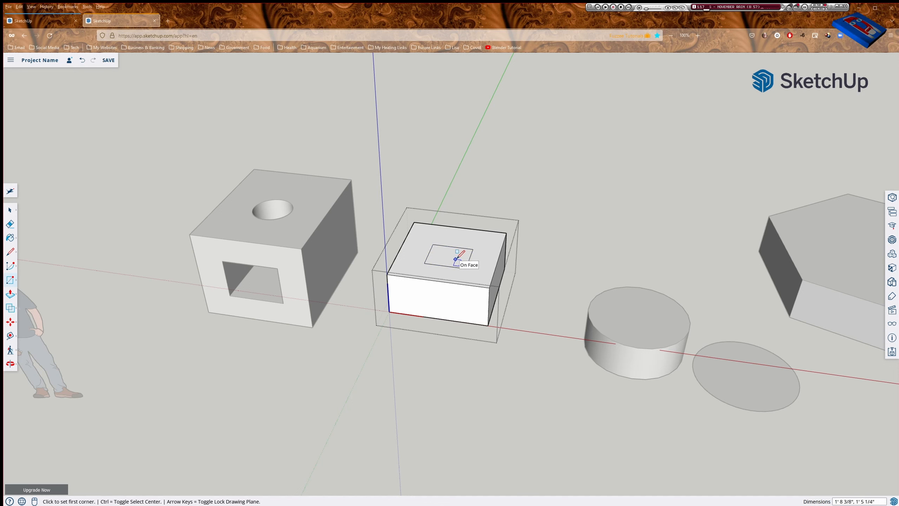
pyautogui.press('p')
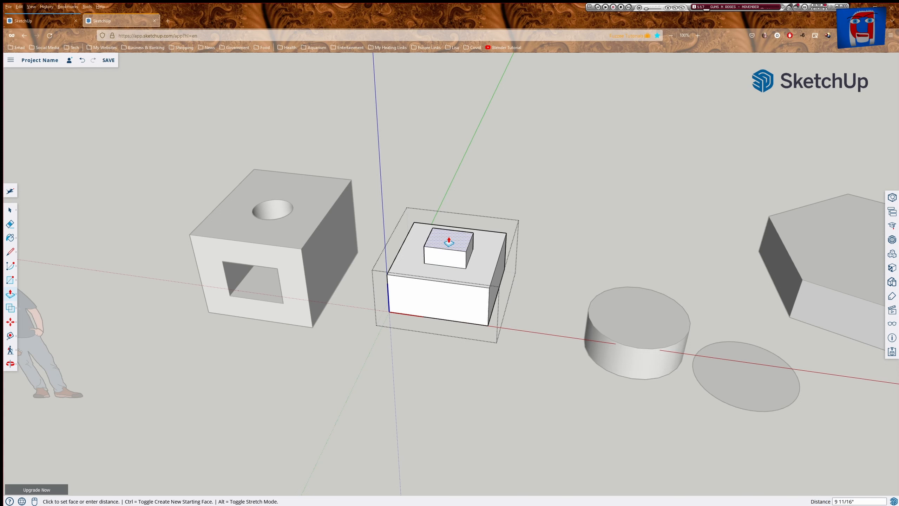
pyautogui.click(449, 242)
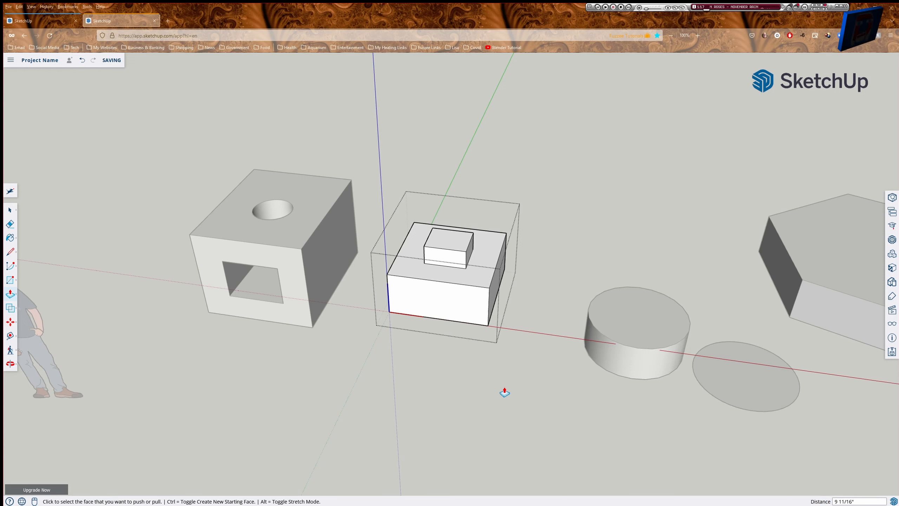
pyautogui.press('space')
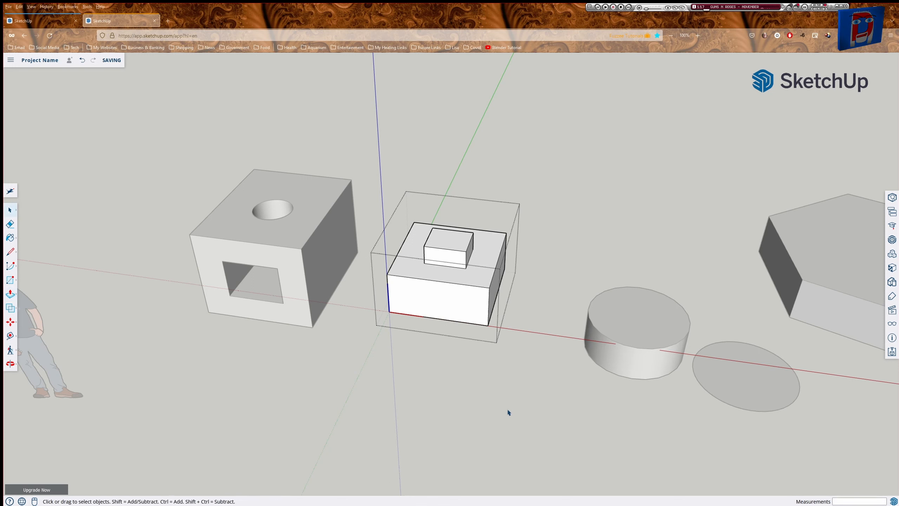
pyautogui.click(508, 411)
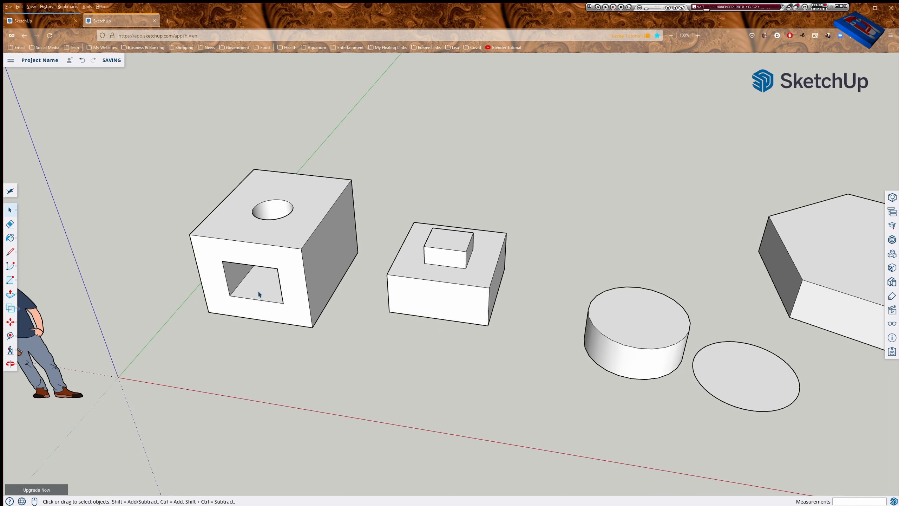
# Make the whole pierced hollow box into a group, then select the stepped Cube box.
pyautogui.tripleClick(297, 287)
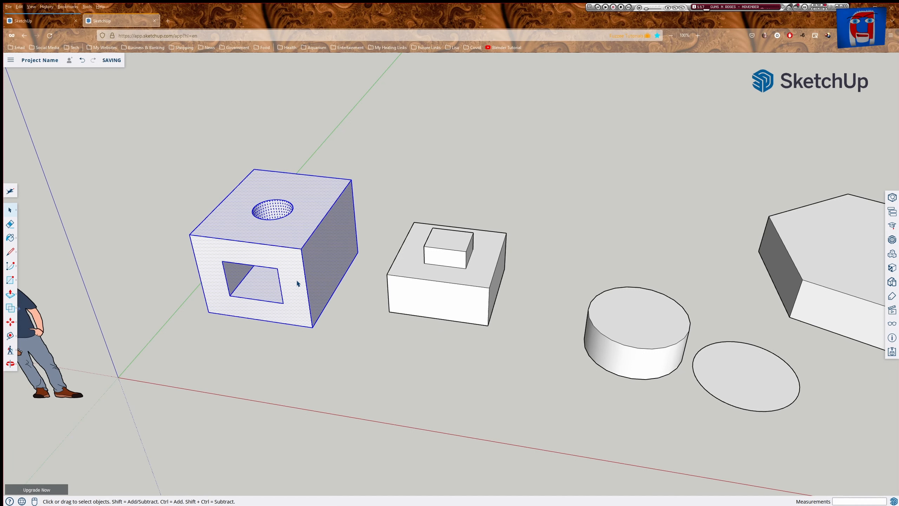
pyautogui.rightClick(297, 284)
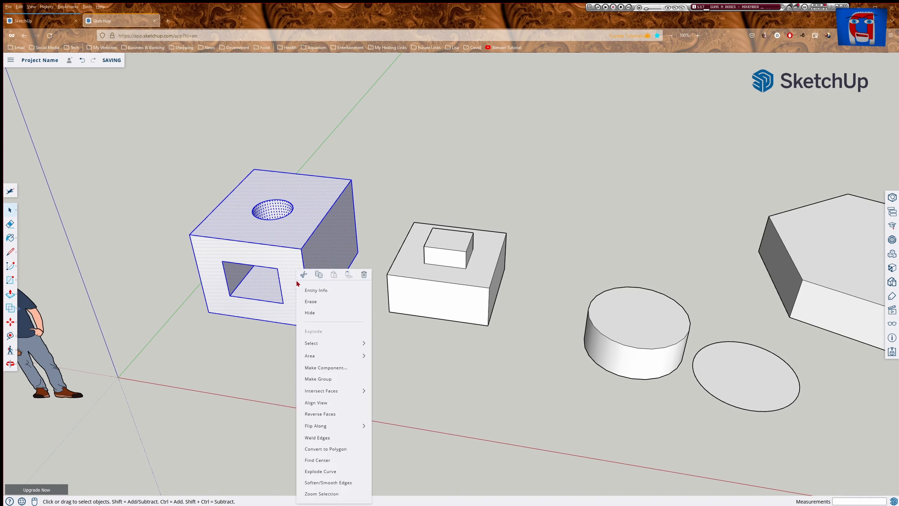
pyautogui.click(332, 379)
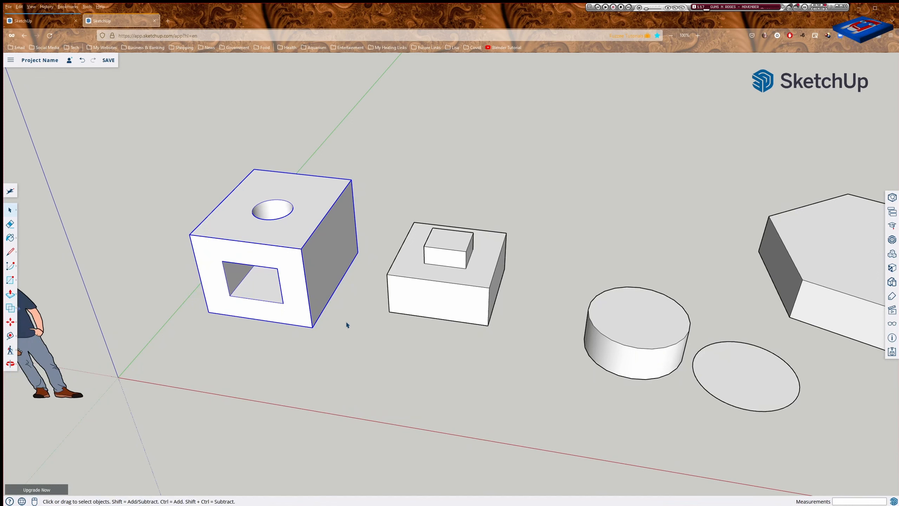
pyautogui.click(460, 299)
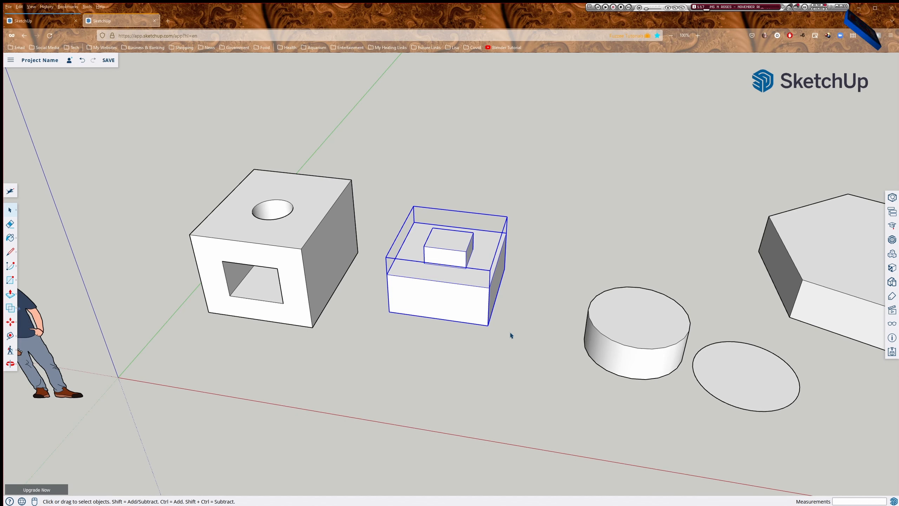
# Copy the stepped box along the green axis and array it with *4 into four evenly spaced copies.
pyautogui.scroll(-6, 528, 295)
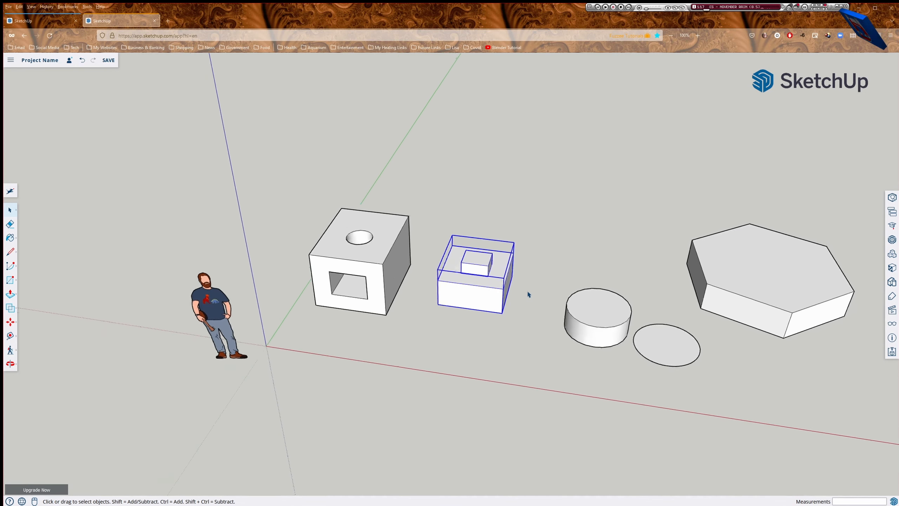
pyautogui.moveTo(568, 273); pyautogui.dragTo(538, 304, button='middle')
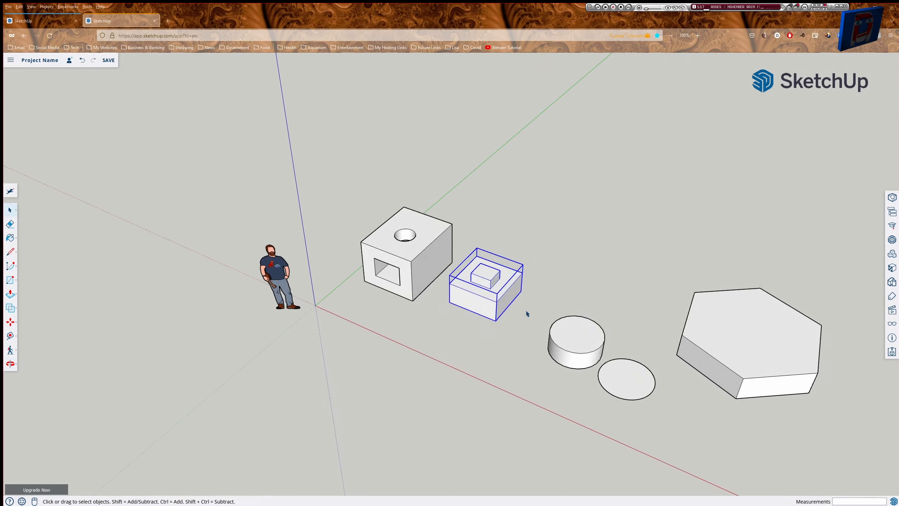
pyautogui.press('m')
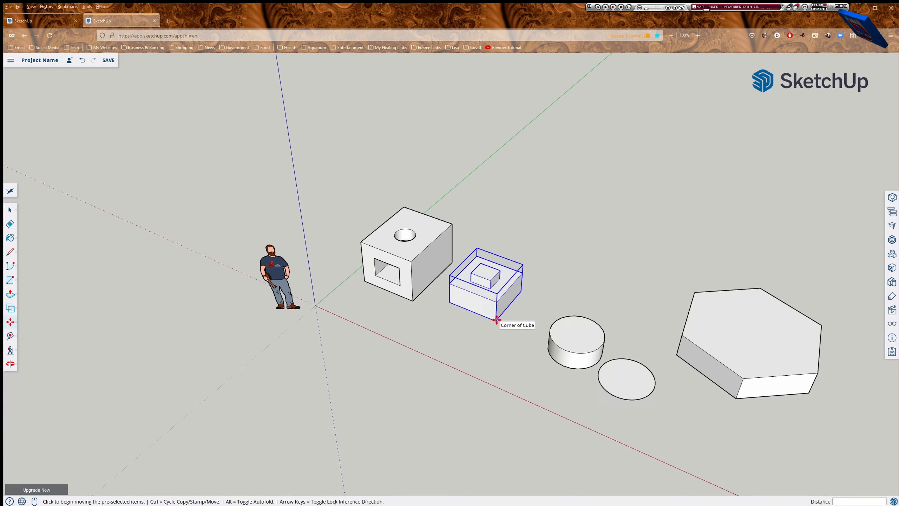
pyautogui.click(496, 320)
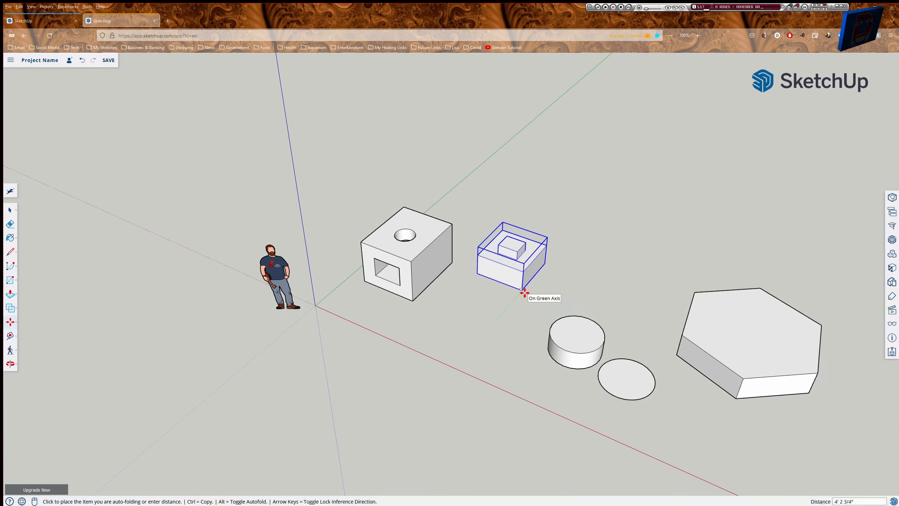
pyautogui.press('ctrl')
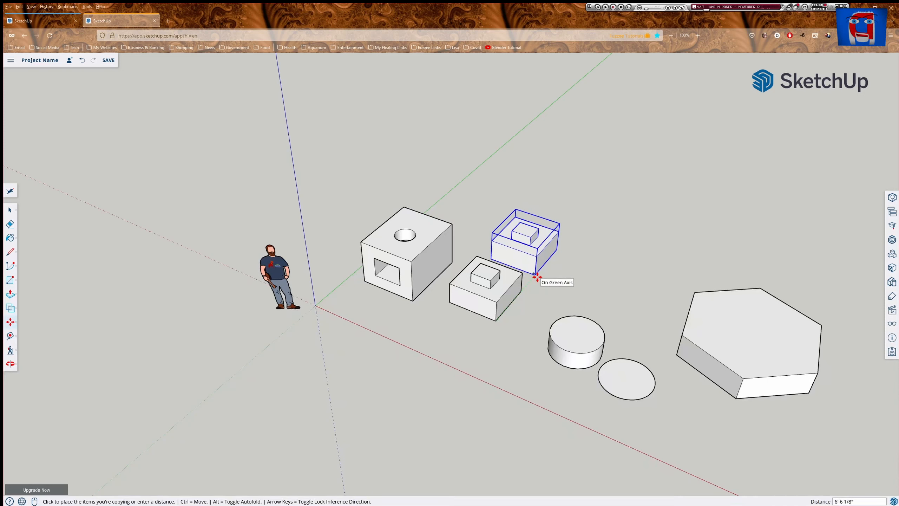
pyautogui.click(536, 277)
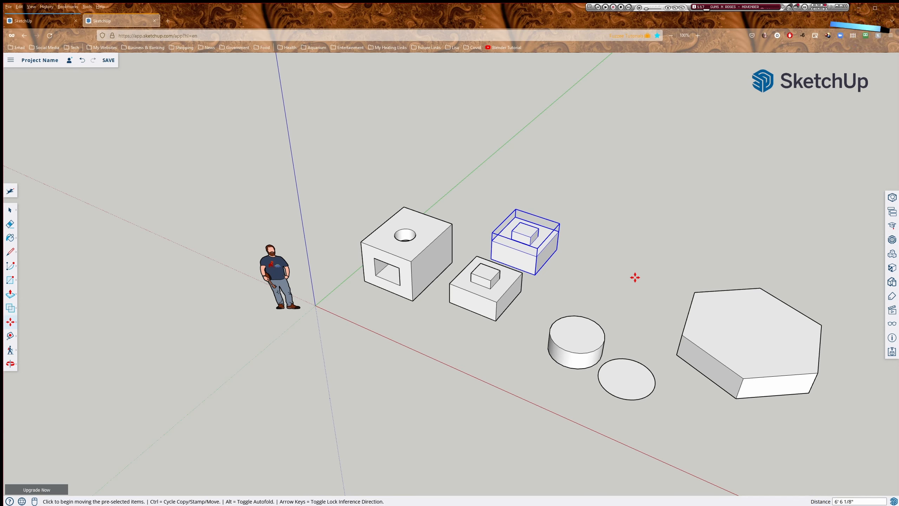
pyautogui.write('*')
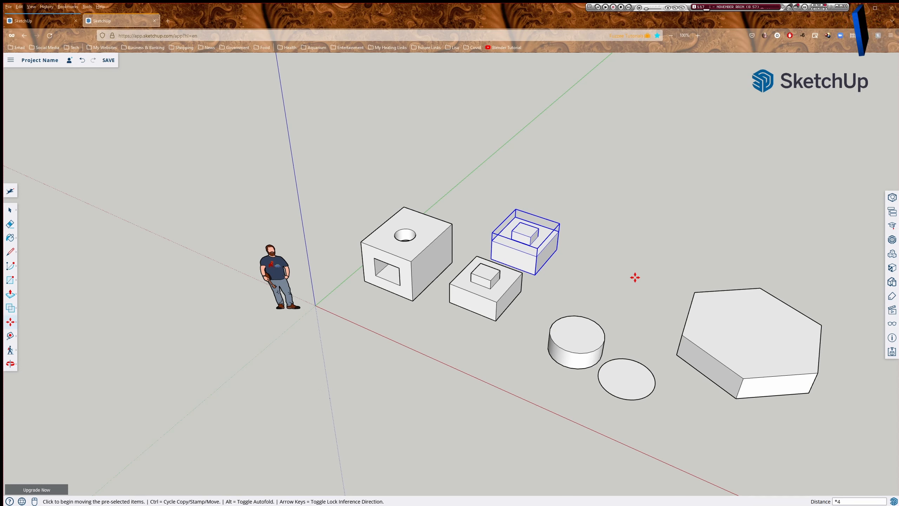
pyautogui.press('Return')
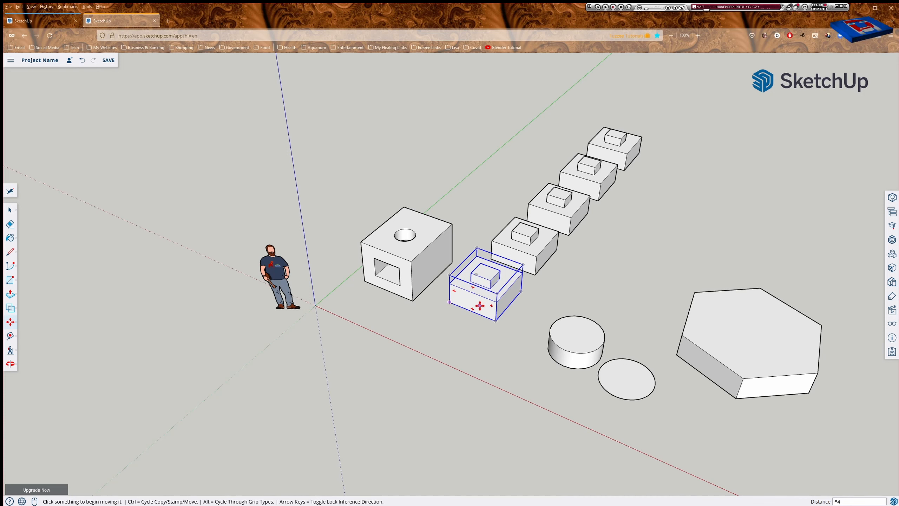
pyautogui.press('space')
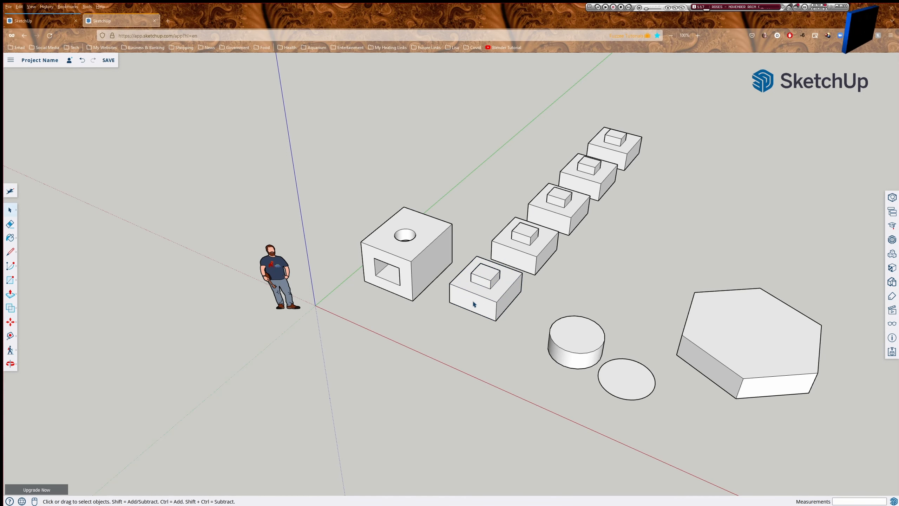
# Inside the stepped box component, draw a 6" circle on the small block and push it down into a hole.
pyautogui.doubleClick(485, 307)
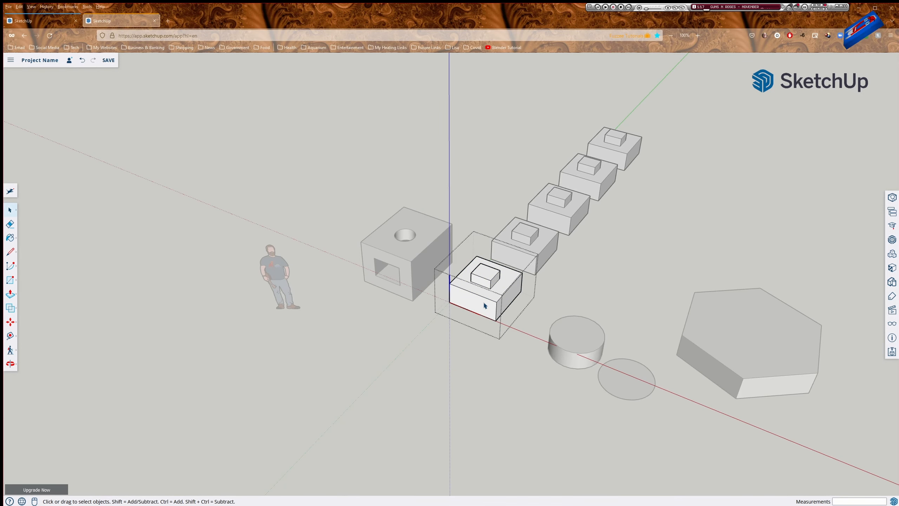
pyautogui.scroll(5, 487, 284)
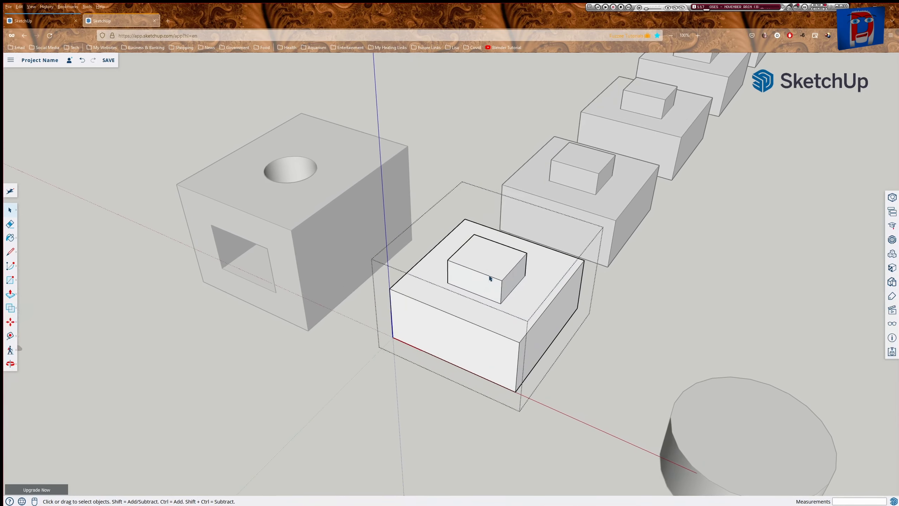
pyautogui.press('c')
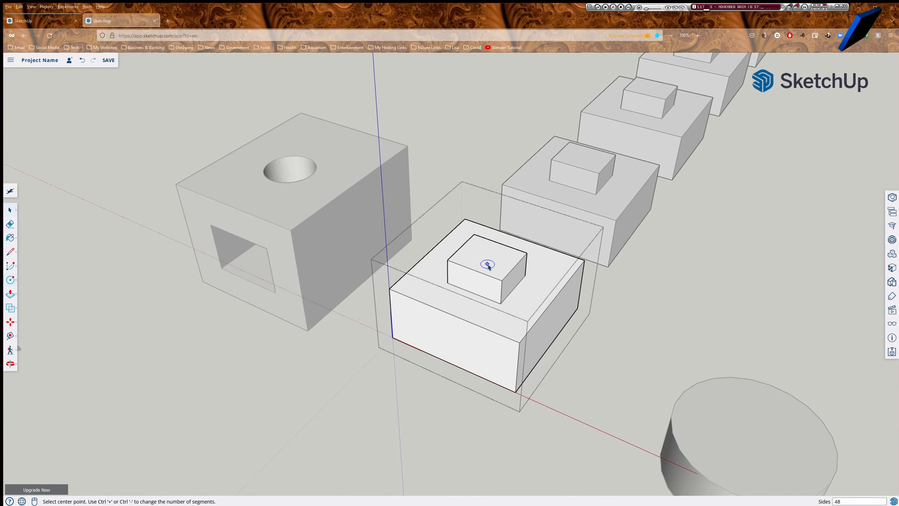
pyautogui.click(487, 255)
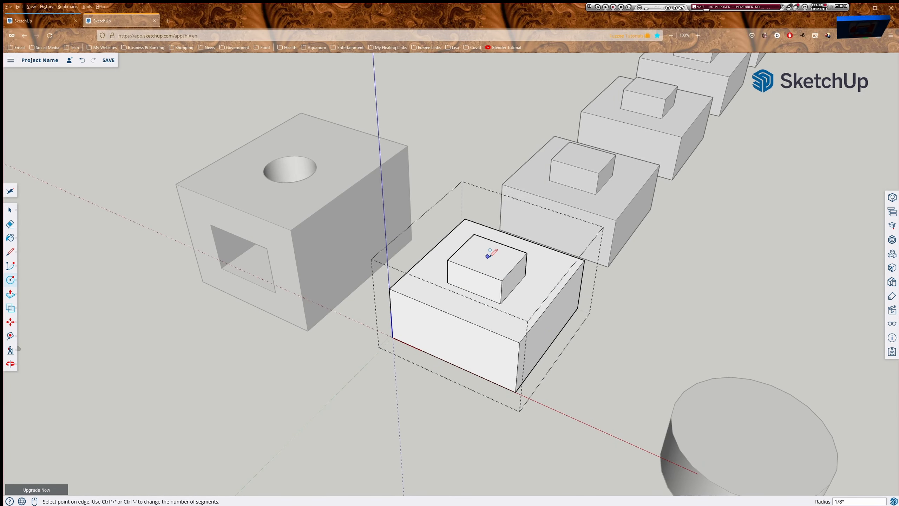
pyautogui.click(500, 265)
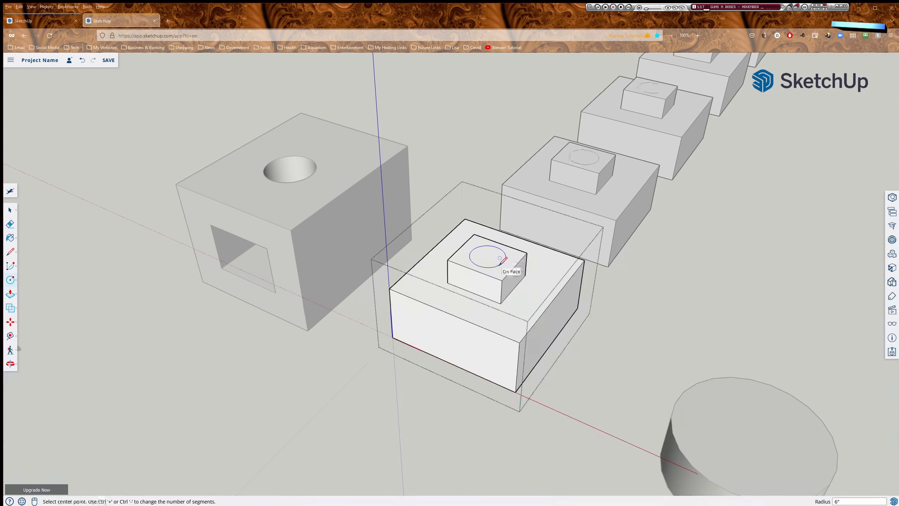
pyautogui.press('p')
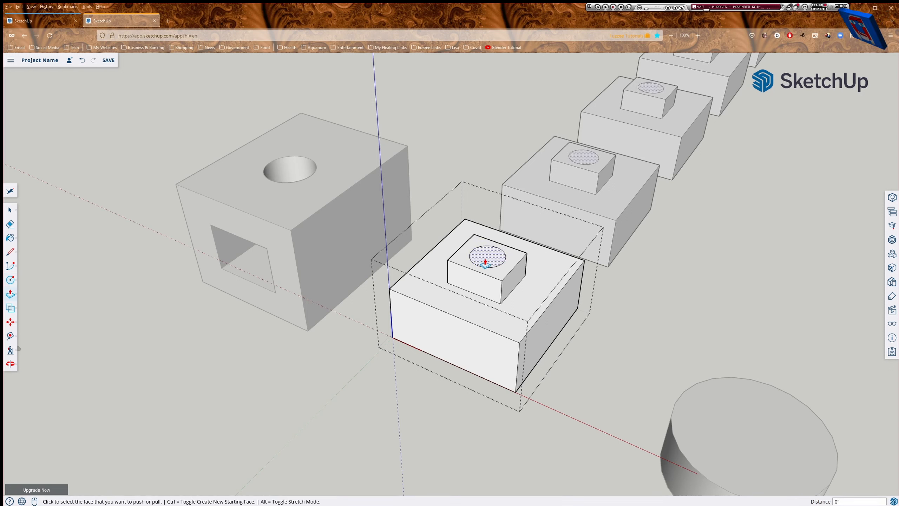
pyautogui.click(485, 265)
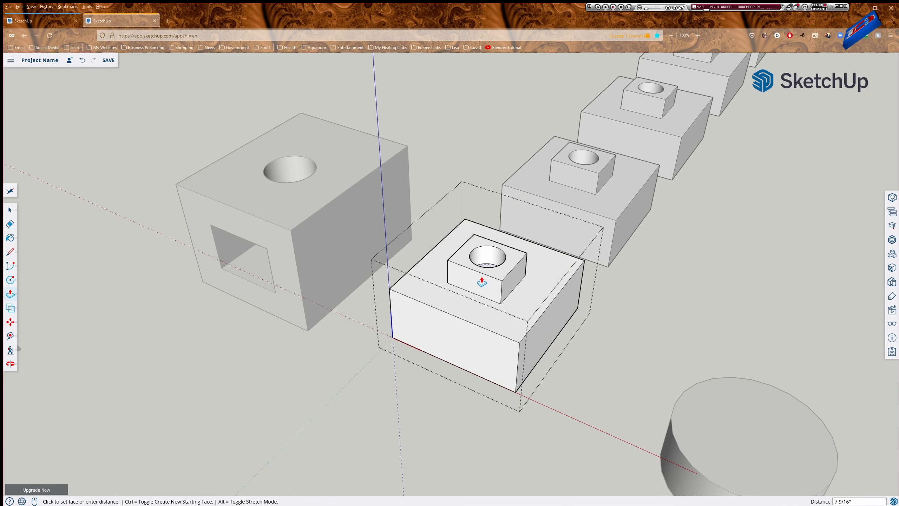
pyautogui.click(482, 282)
pyautogui.press('space')
pyautogui.click(723, 307)
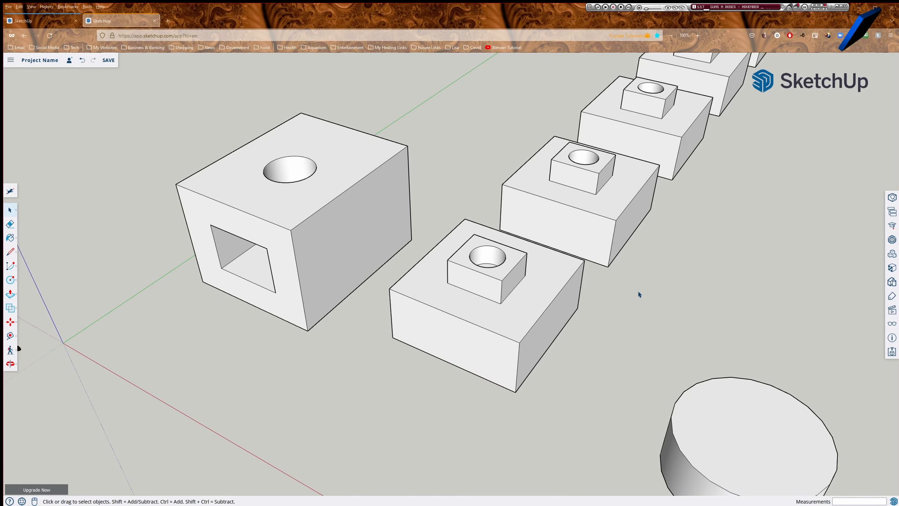
# Pan and orbit down to an eye-level side view of the row of boxes.
pyautogui.keyDown('shift'); pyautogui.moveTo(640, 284); pyautogui.dragTo(476, 333, button='middle'); pyautogui.keyUp('shift')
pyautogui.scroll(-2, 482, 271)
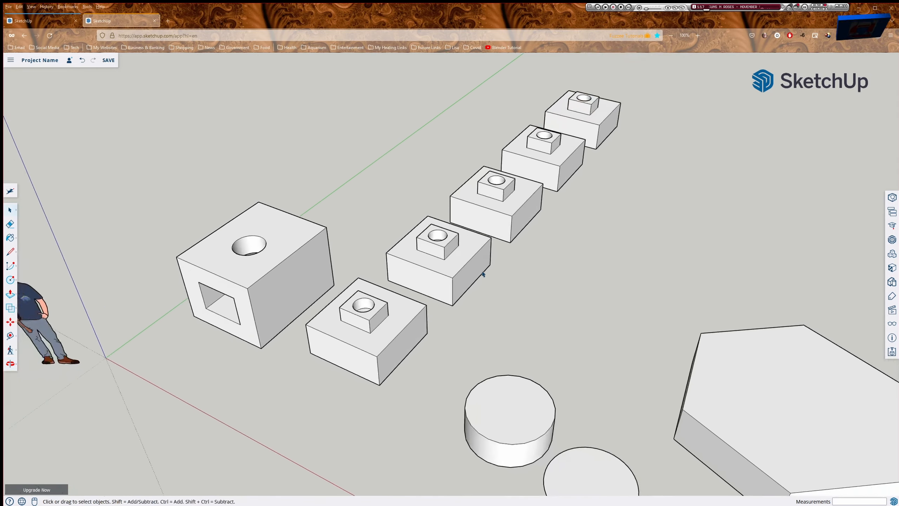
pyautogui.moveTo(483, 273); pyautogui.dragTo(428, 342, button='middle')
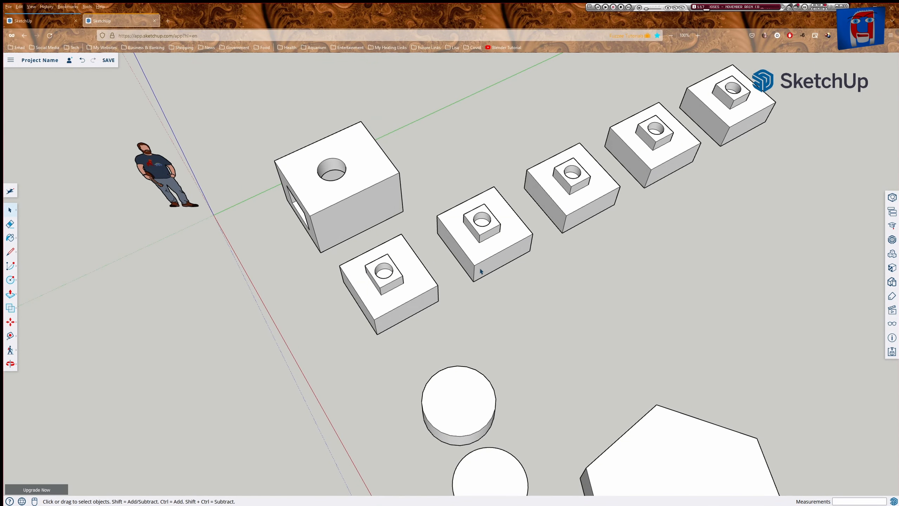
pyautogui.moveTo(395, 262); pyautogui.dragTo(574, 111, button='middle')
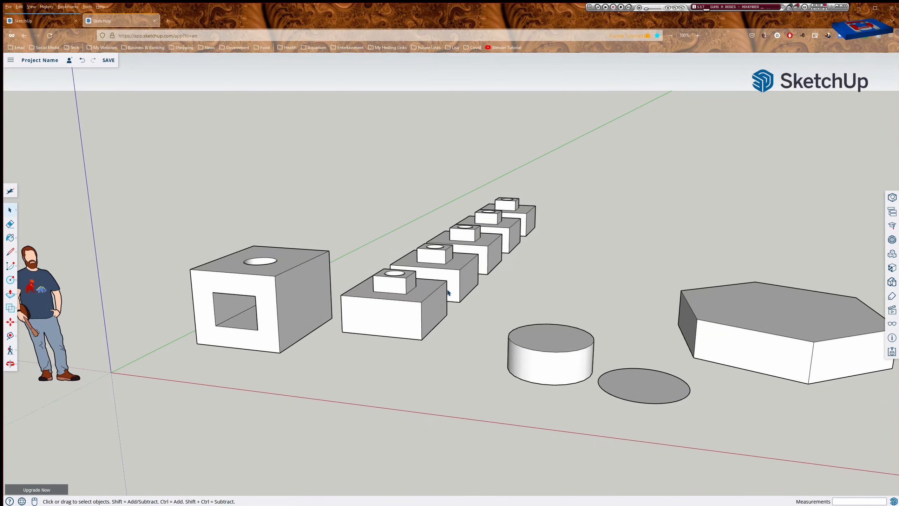
pyautogui.moveTo(408, 327); pyautogui.dragTo(529, 236, button='middle')
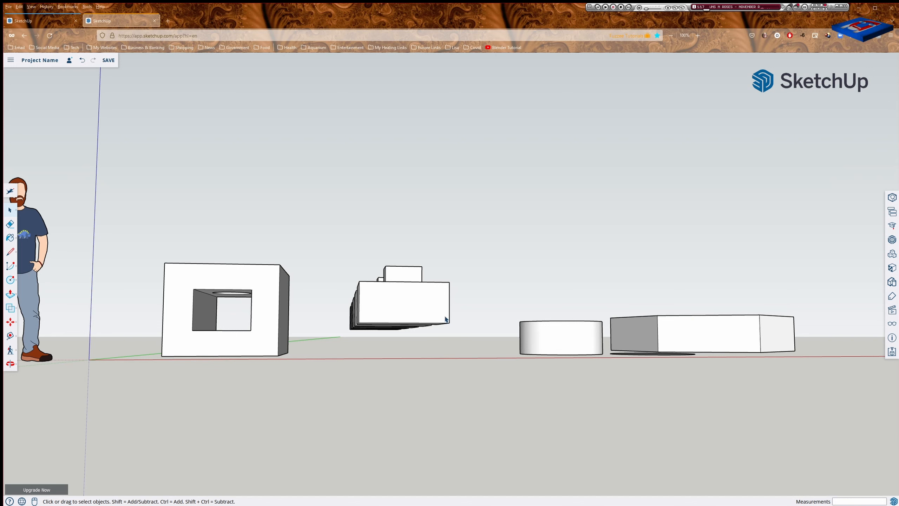
# Move the front box copy down by its corner so it sits on the ground.
pyautogui.press('m')
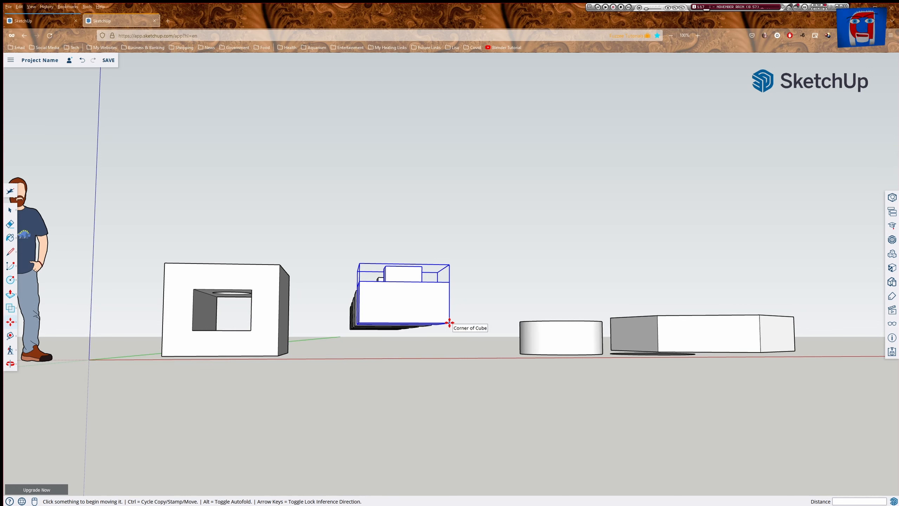
pyautogui.click(449, 323)
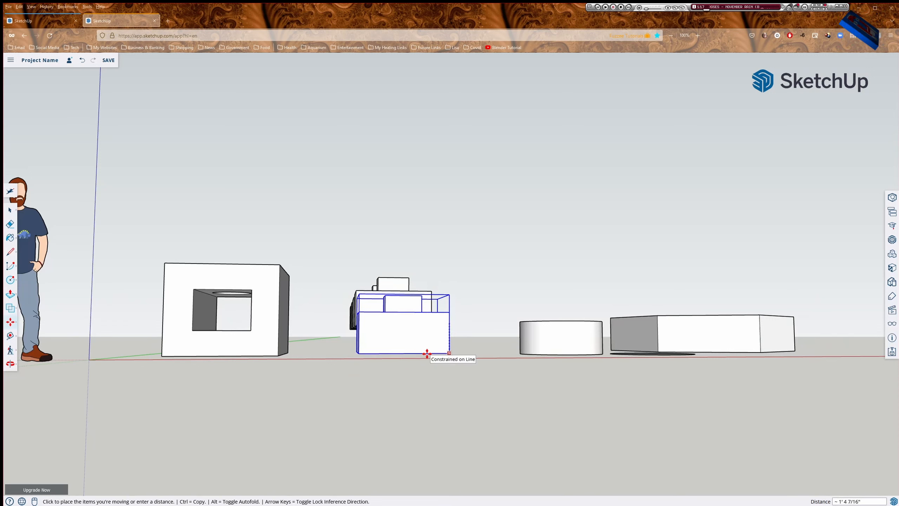
pyautogui.click(427, 353)
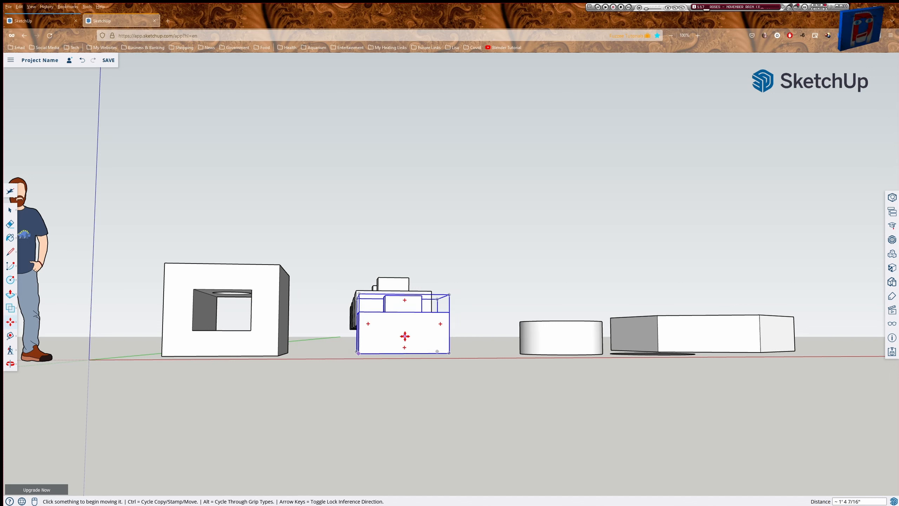
# Rotate the front box copy by -90°.
pyautogui.moveTo(440, 323)
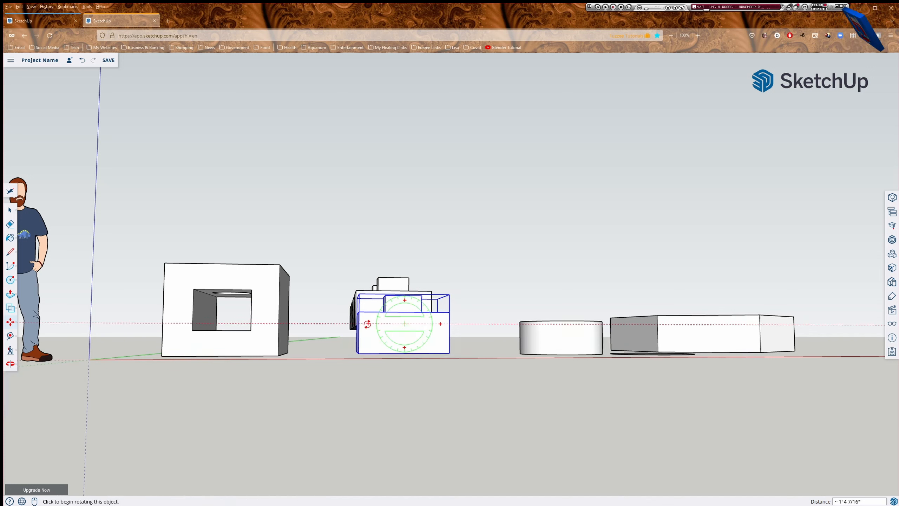
pyautogui.click(404, 347)
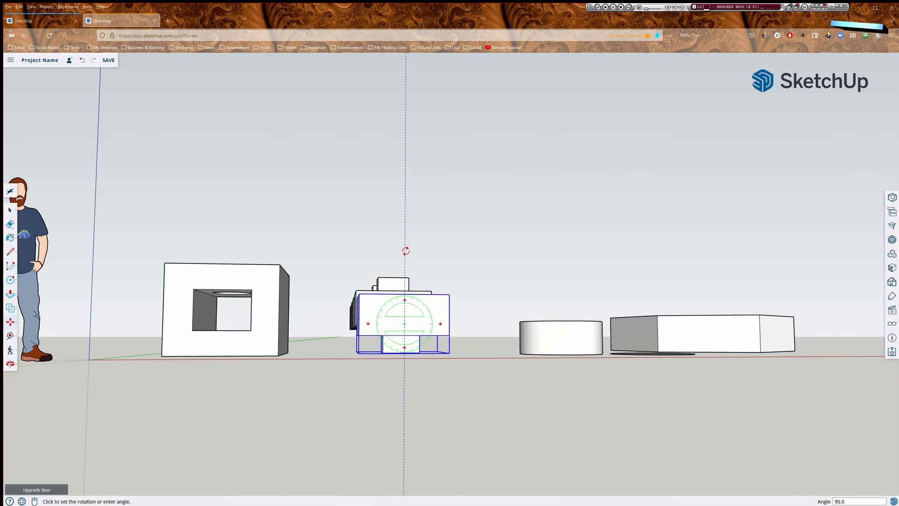
pyautogui.click(405, 388)
pyautogui.press('m')
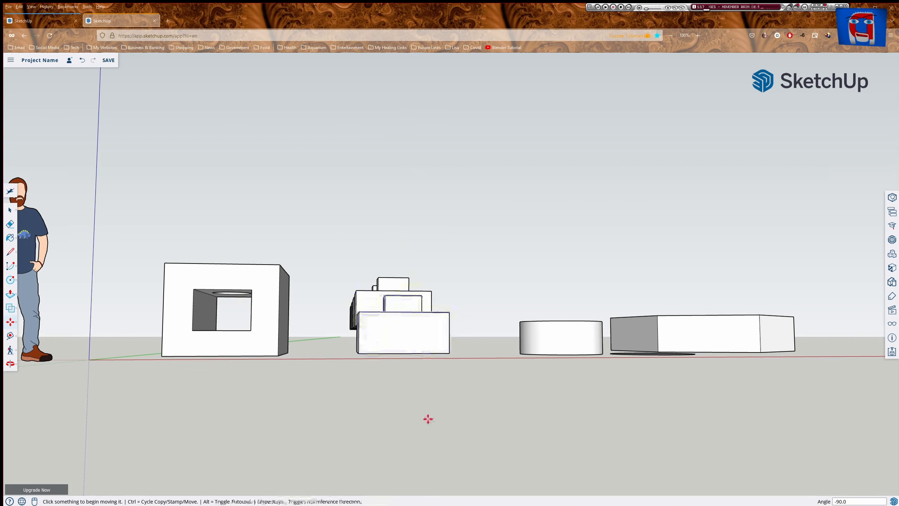
# Rotate the front box copy 45° in a vertical plane about its bottom corner.
pyautogui.press('space')
pyautogui.click(405, 352)
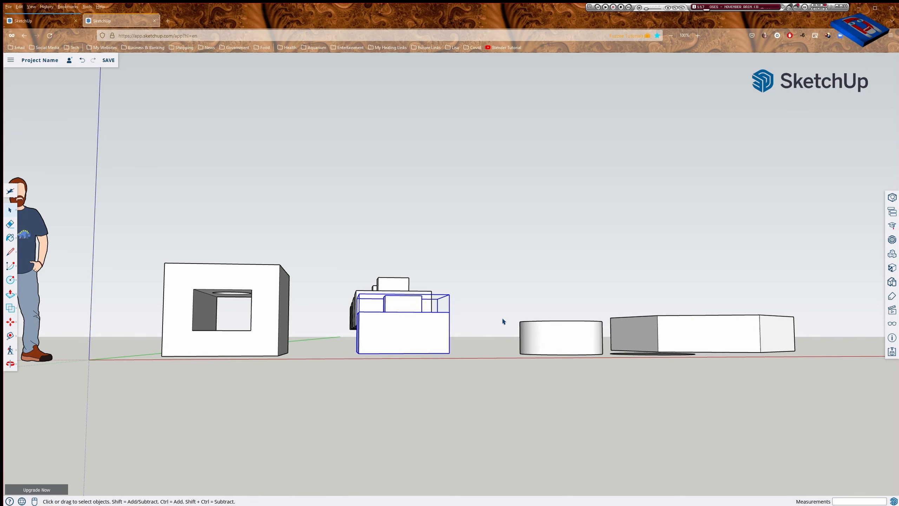
pyautogui.moveTo(477, 270); pyautogui.dragTo(455, 397, button='middle')
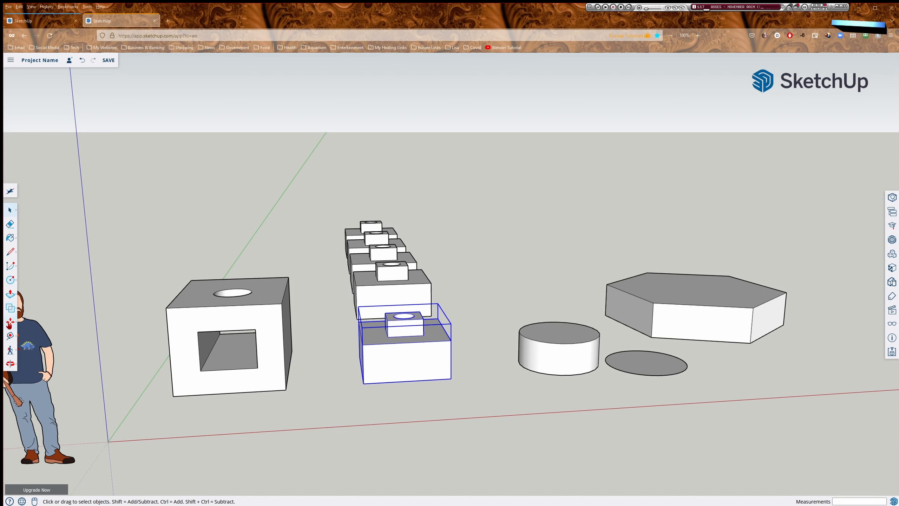
pyautogui.click(9, 322)
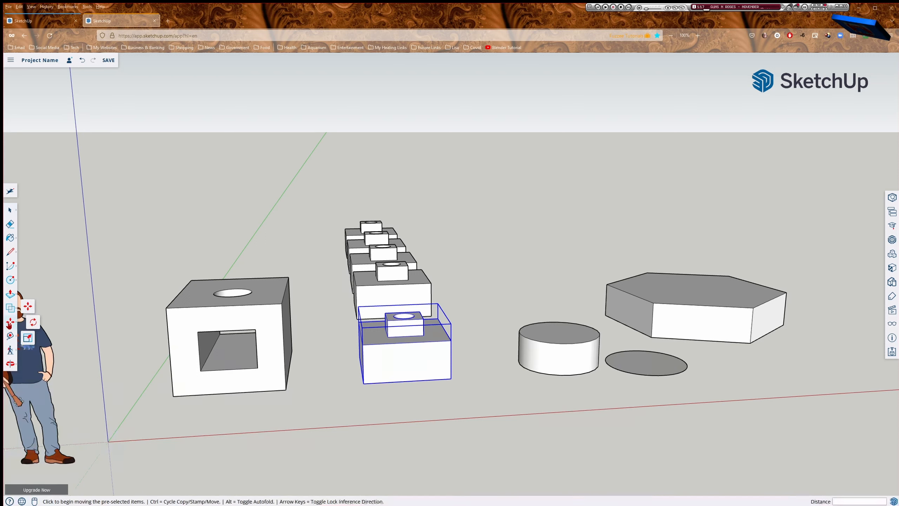
pyautogui.click(33, 322)
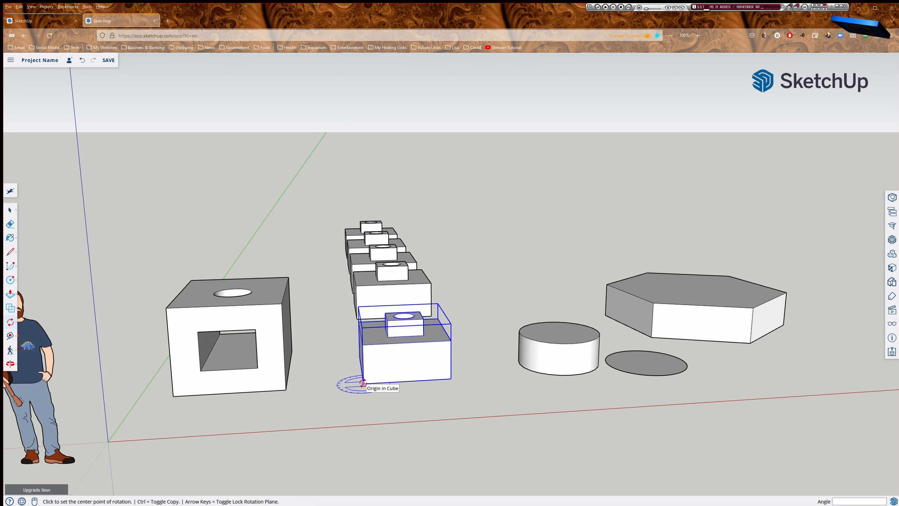
pyautogui.press('Left')
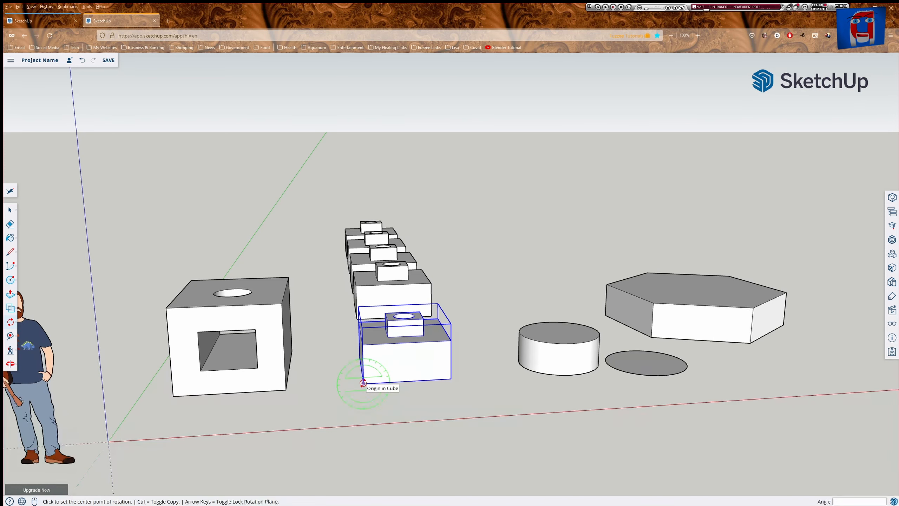
pyautogui.click(363, 383)
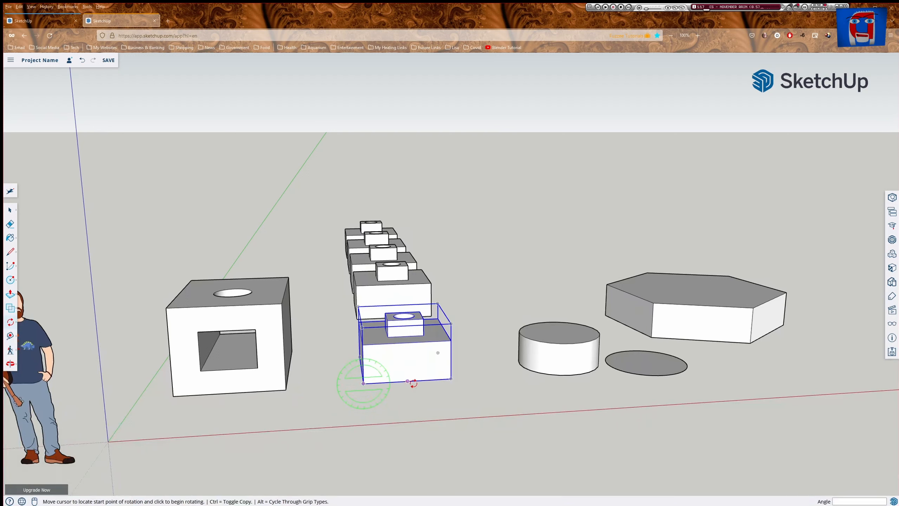
pyautogui.click(450, 378)
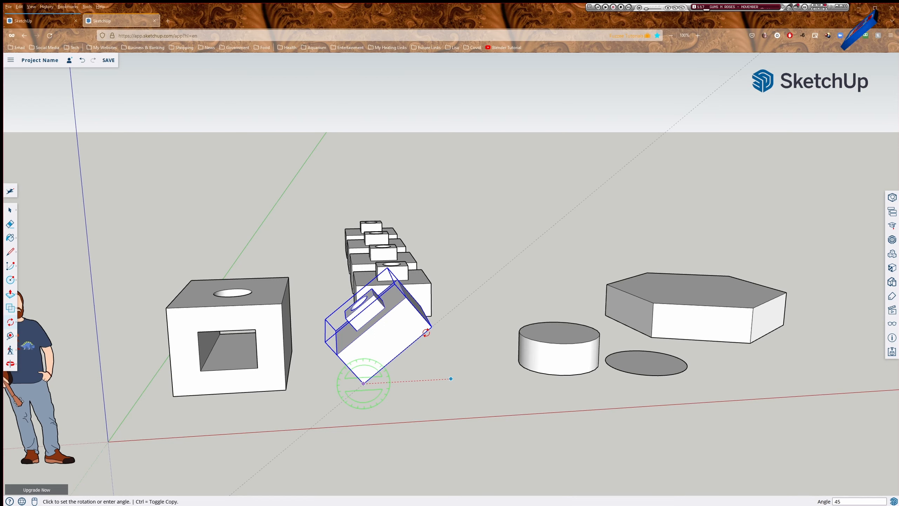
pyautogui.press('Return')
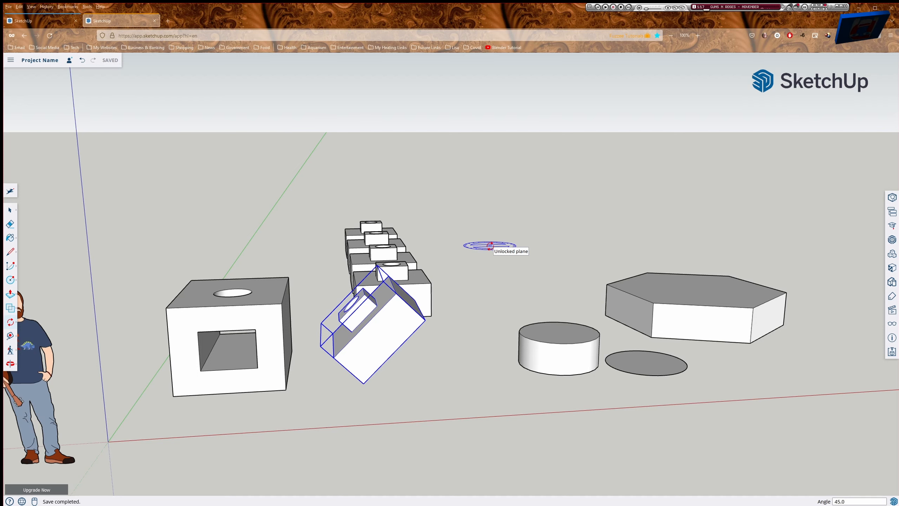
pyautogui.press('space')
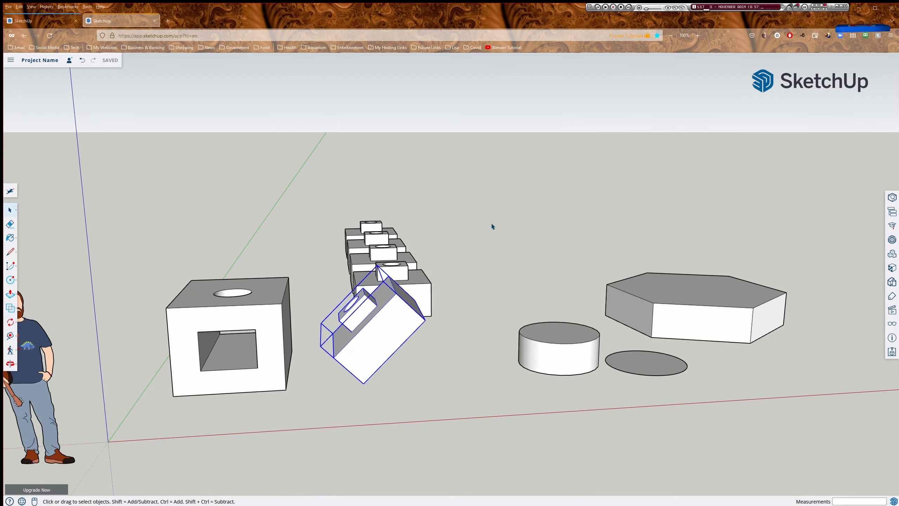
# Place a guide 2' in from the large cube's edge, plus a second guide from the edge midpoint.
pyautogui.moveTo(492, 235); pyautogui.dragTo(425, 408, button='middle')
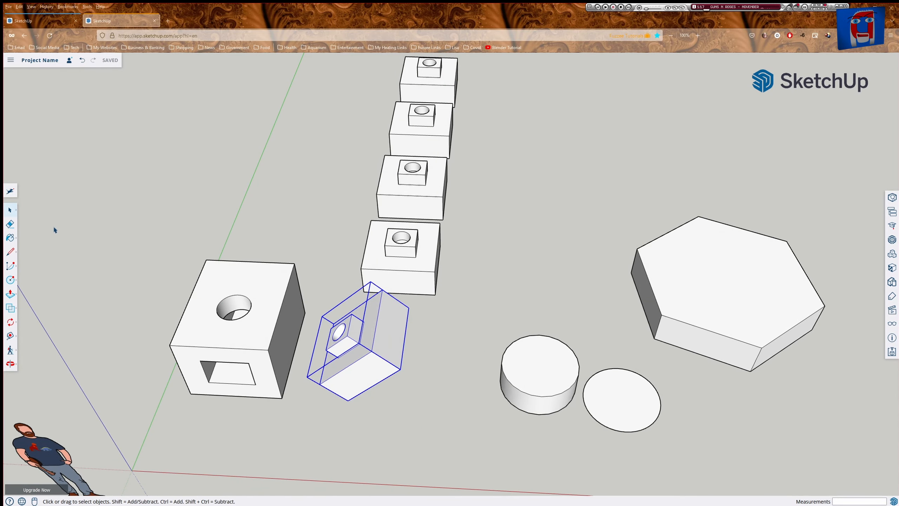
pyautogui.click(10, 338)
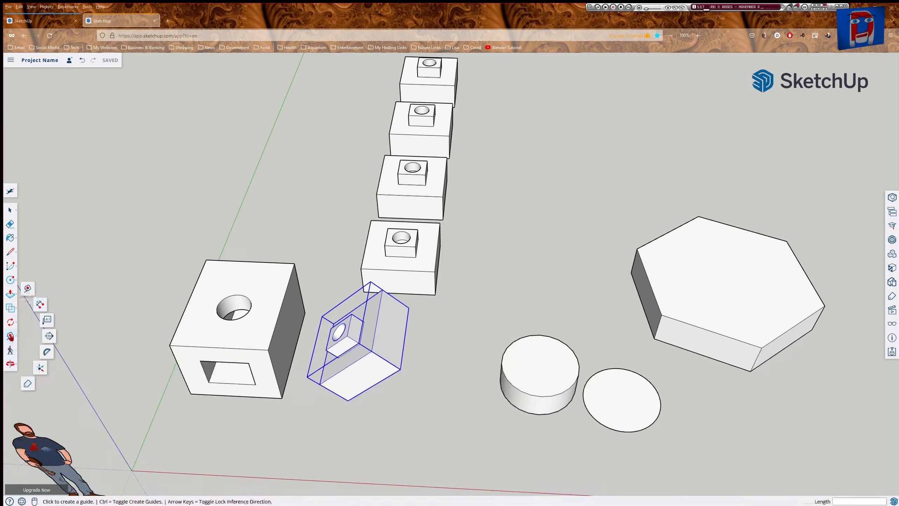
pyautogui.click(11, 337)
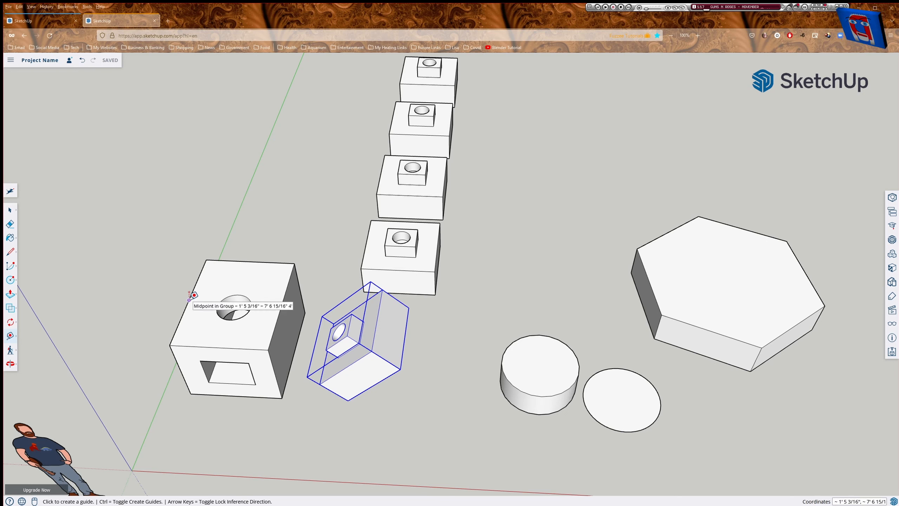
pyautogui.click(177, 326)
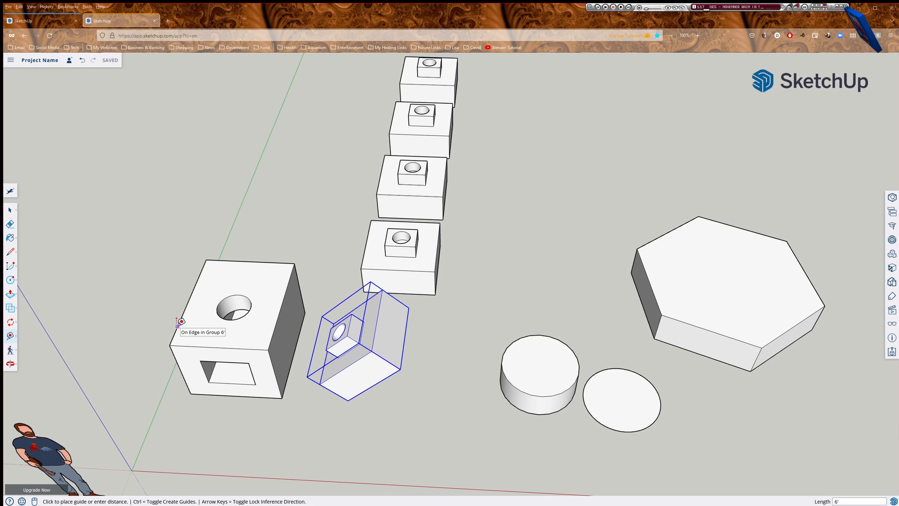
pyautogui.click(217, 333)
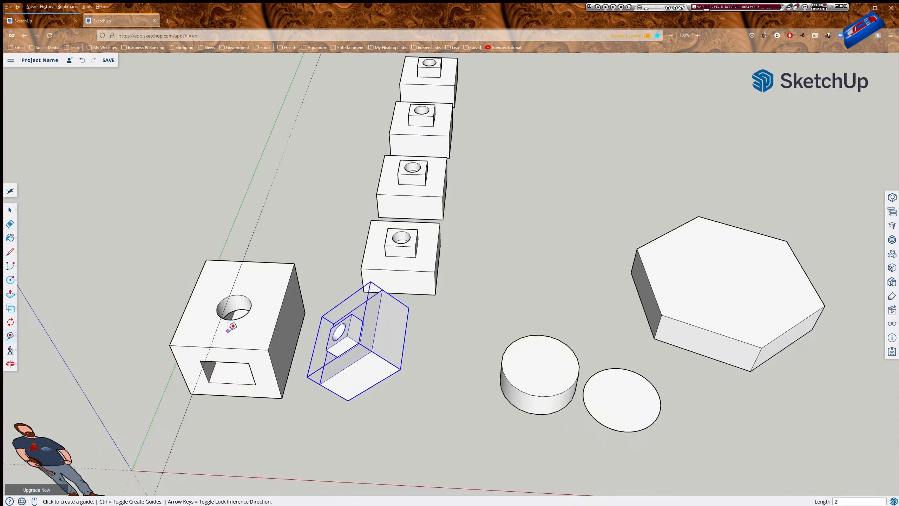
pyautogui.click(189, 300)
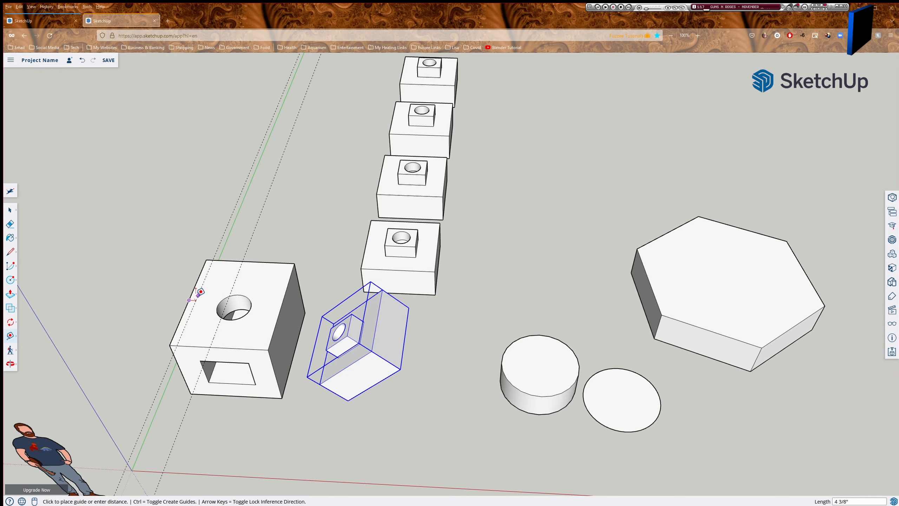
pyautogui.click(236, 278)
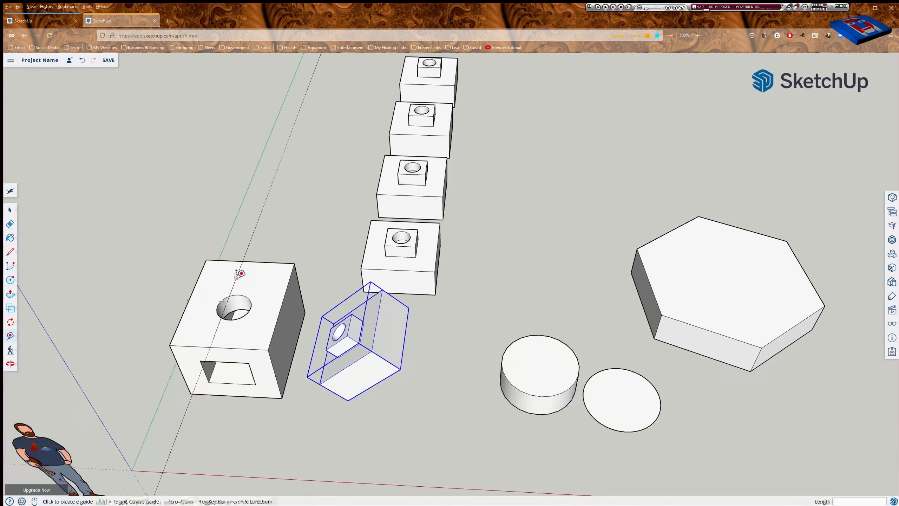
# Dimension the large cube between opposite corners, placing the 7' 8 9/16" label above it.
pyautogui.click(10, 338)
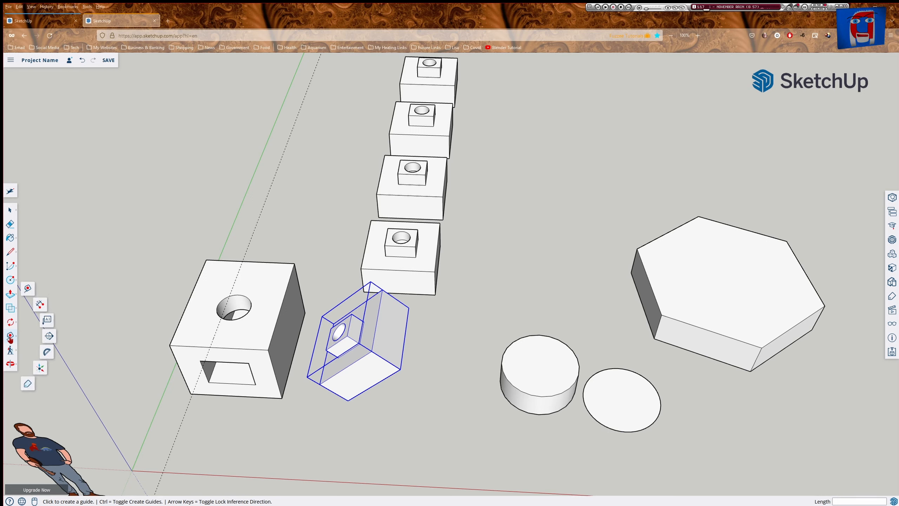
pyautogui.click(40, 308)
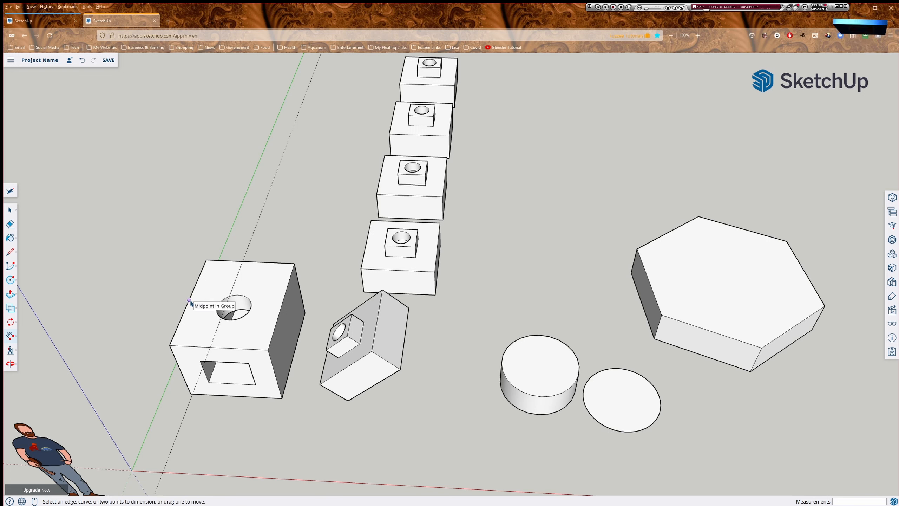
pyautogui.click(206, 260)
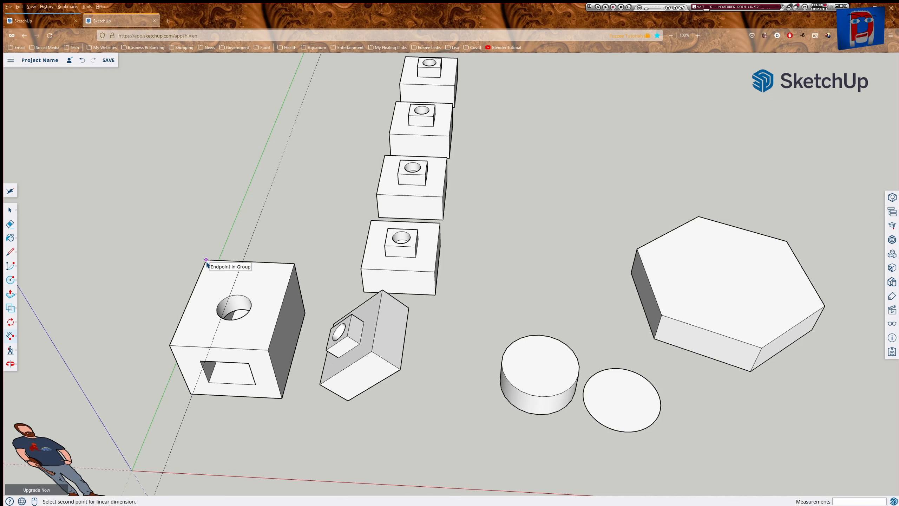
pyautogui.click(269, 350)
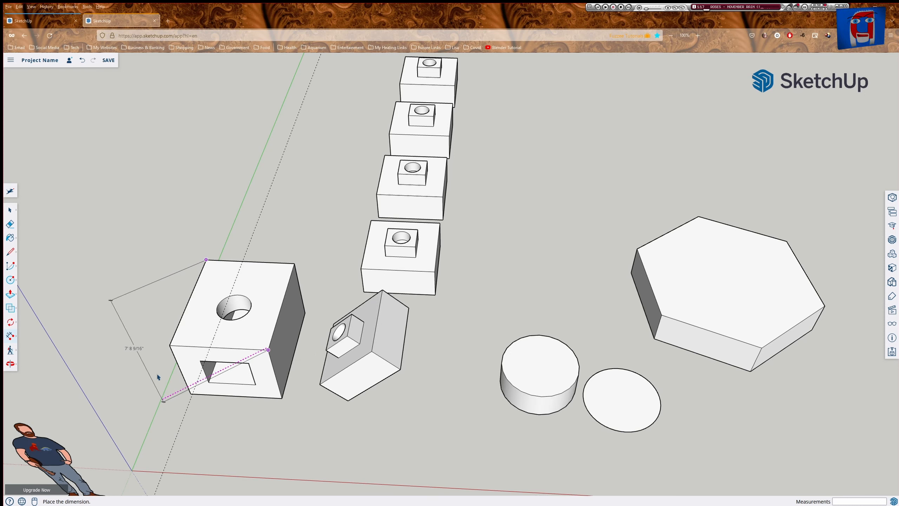
pyautogui.click(225, 260)
pyautogui.moveTo(157, 300); pyautogui.dragTo(140, 235, button='middle')
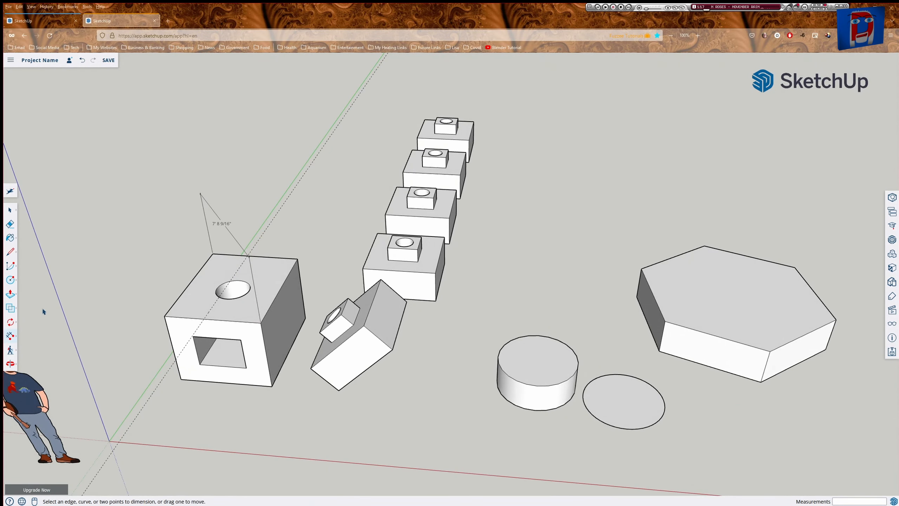
# Add a 0° protractor guide centred on the tilted box's corner, baselined on its upper corner.
pyautogui.click(8, 336)
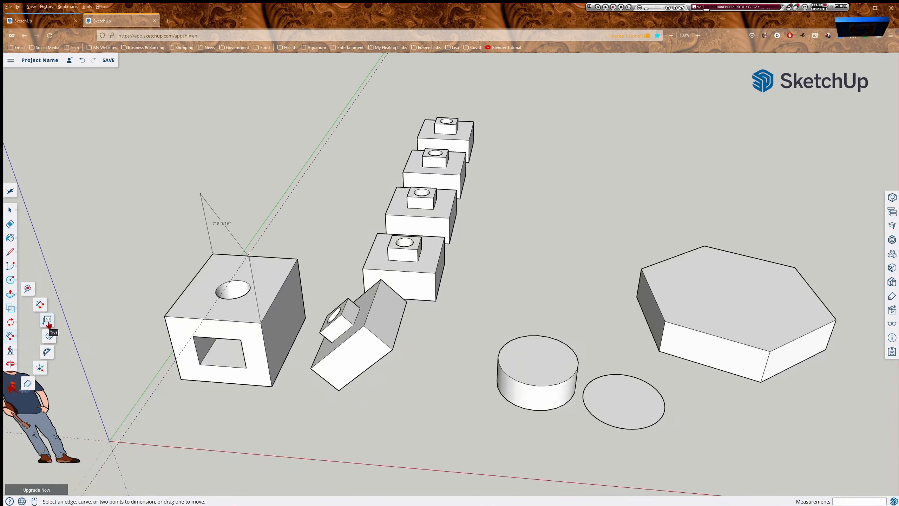
pyautogui.click(47, 352)
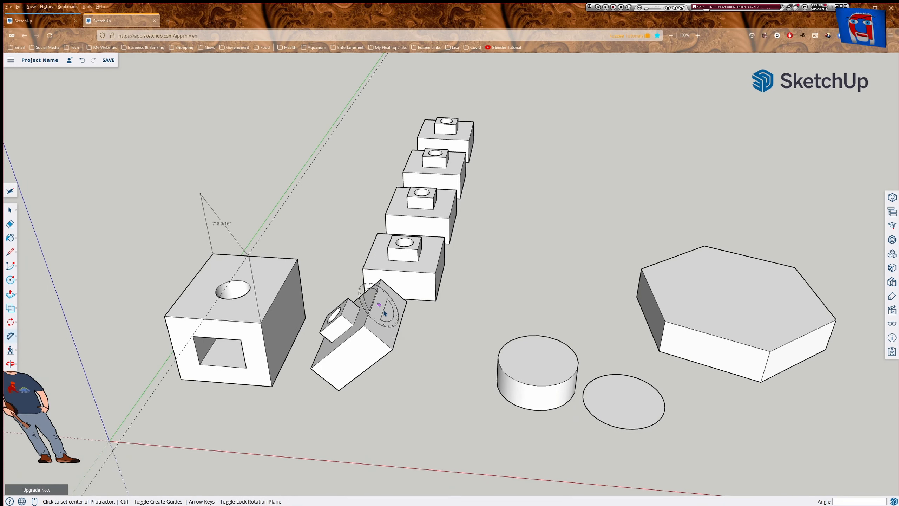
pyautogui.click(312, 369)
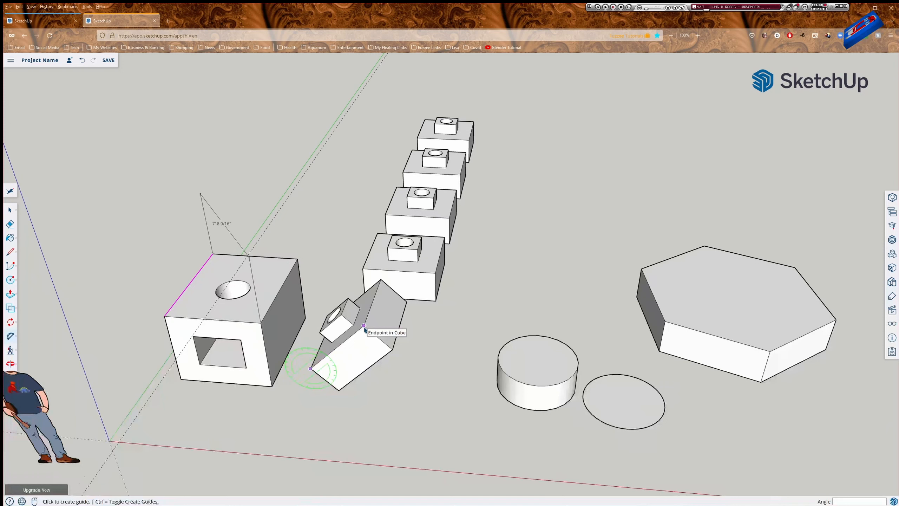
pyautogui.click(365, 329)
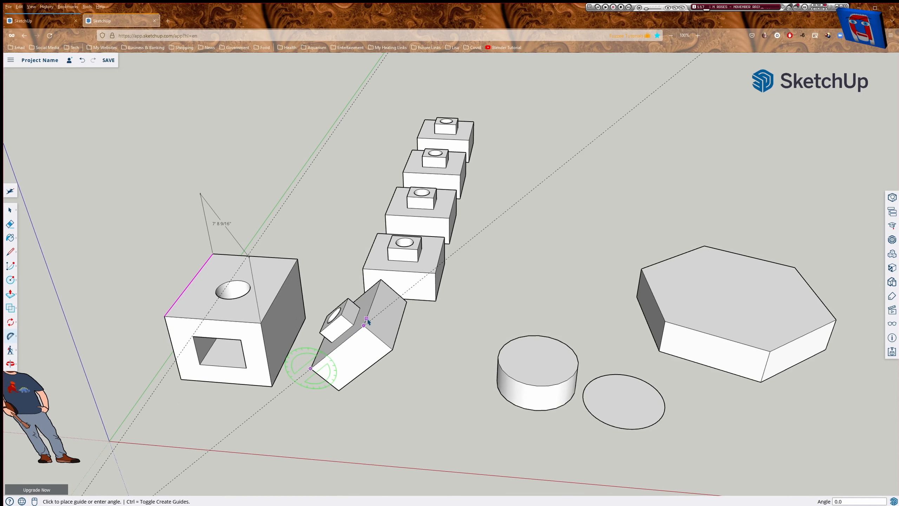
pyautogui.click(486, 230)
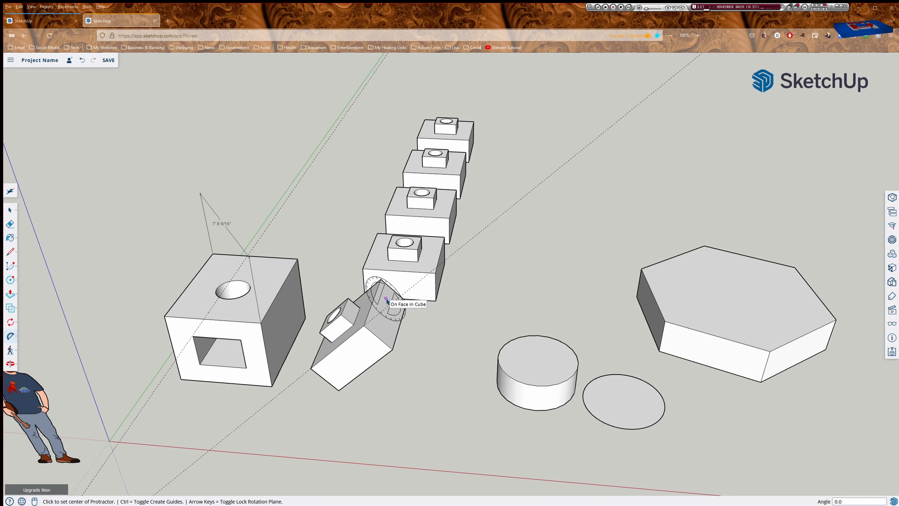
pyautogui.press('space')
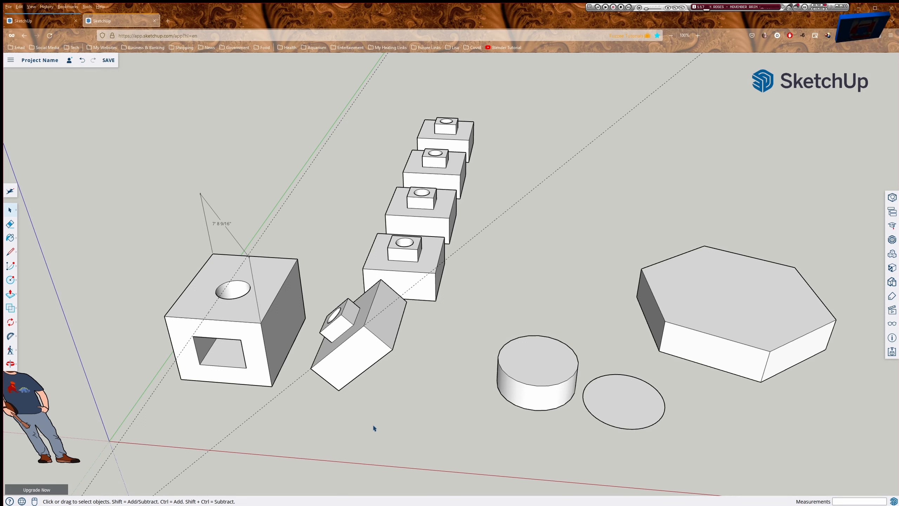
# Select the whole cylinder and delete it.
pyautogui.click(536, 379)
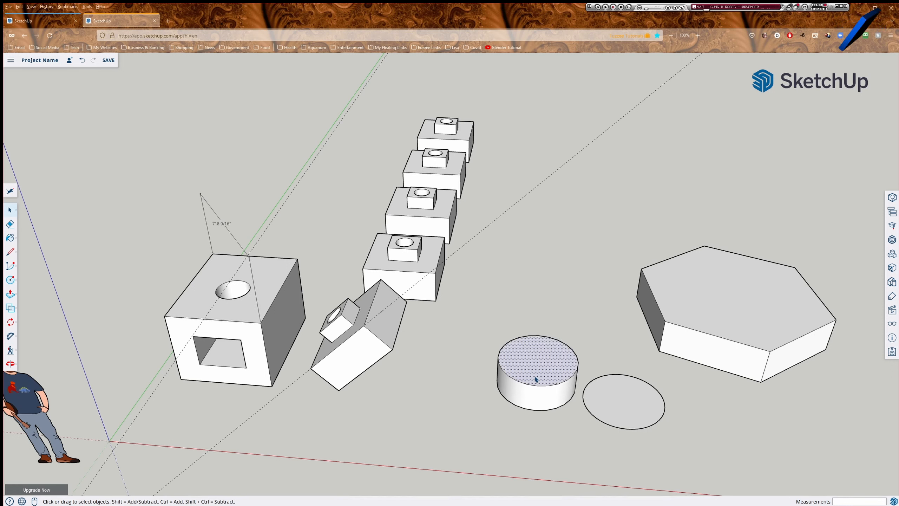
pyautogui.tripleClick(541, 398)
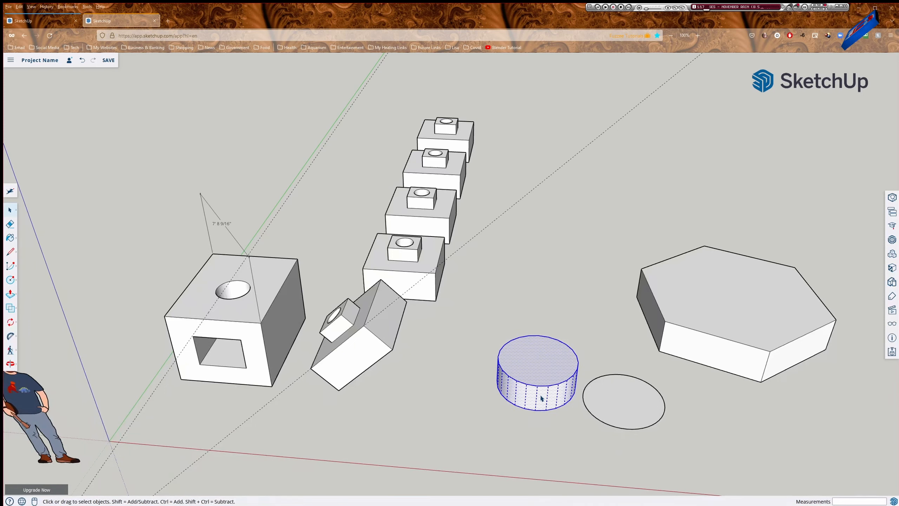
pyautogui.press('Delete')
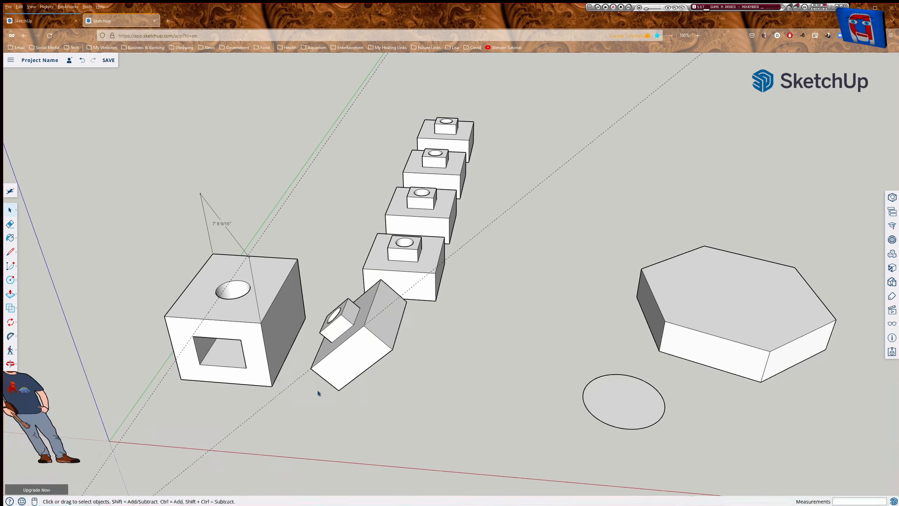
# Erase the holed cube and the dimensioned construction lines.
pyautogui.press('e')
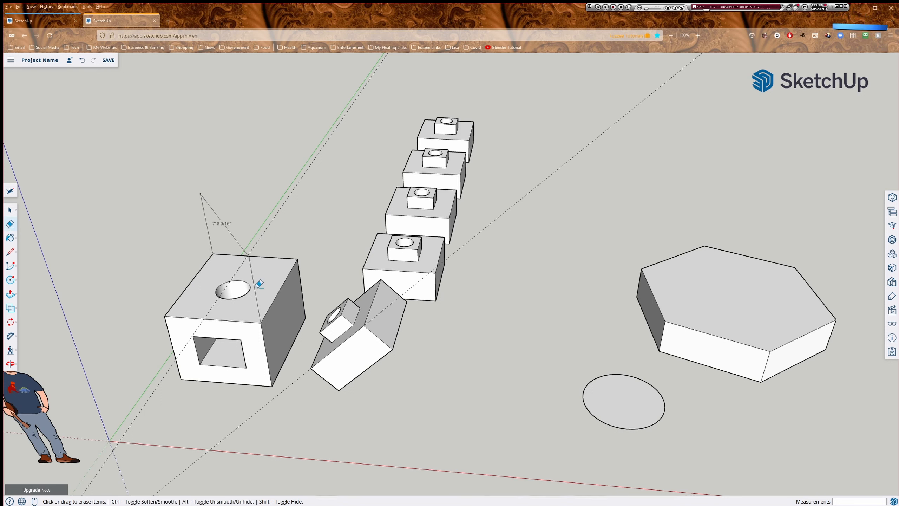
pyautogui.click(242, 335)
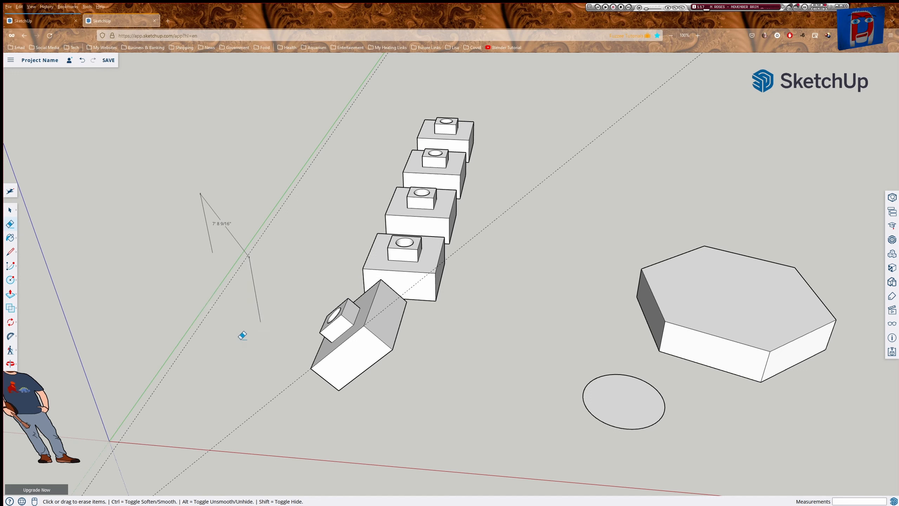
pyautogui.click(254, 272)
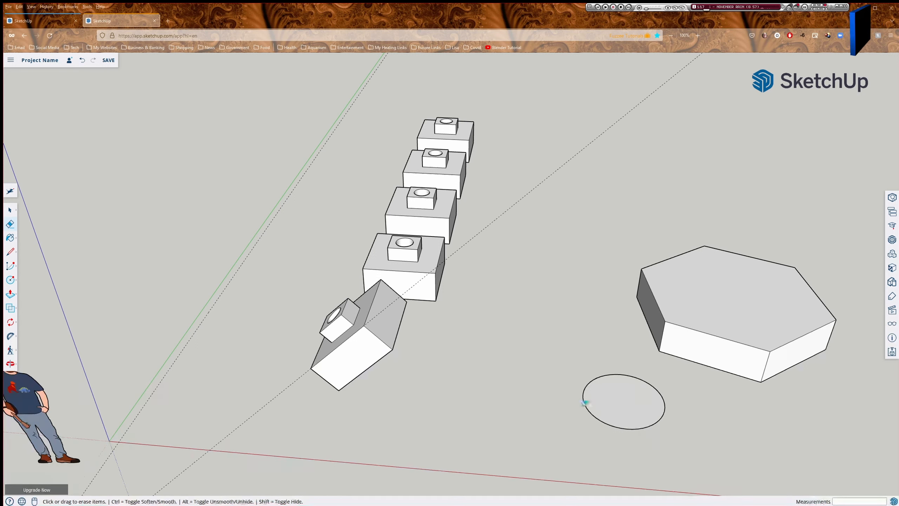
pyautogui.press('space')
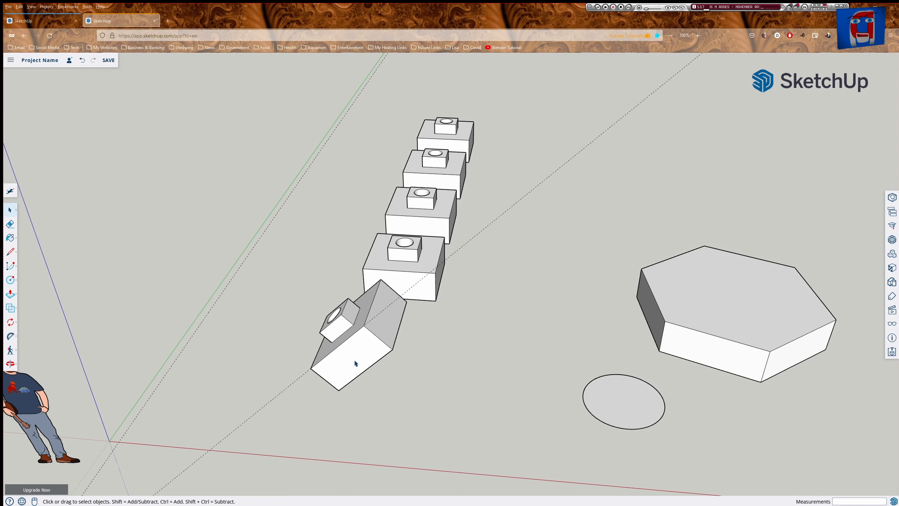
# Inside the tilted box component, erase a side edge and the sloped face's diagonal edge.
pyautogui.doubleClick(355, 363)
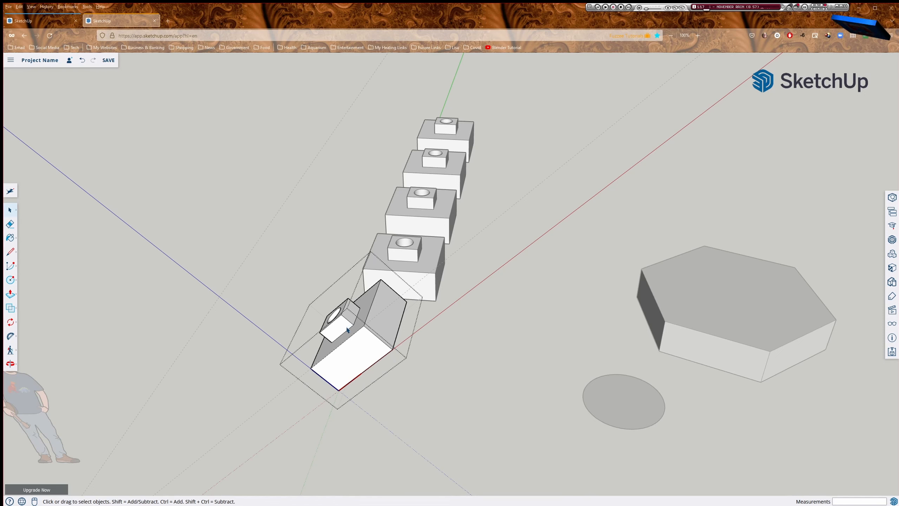
pyautogui.press('e')
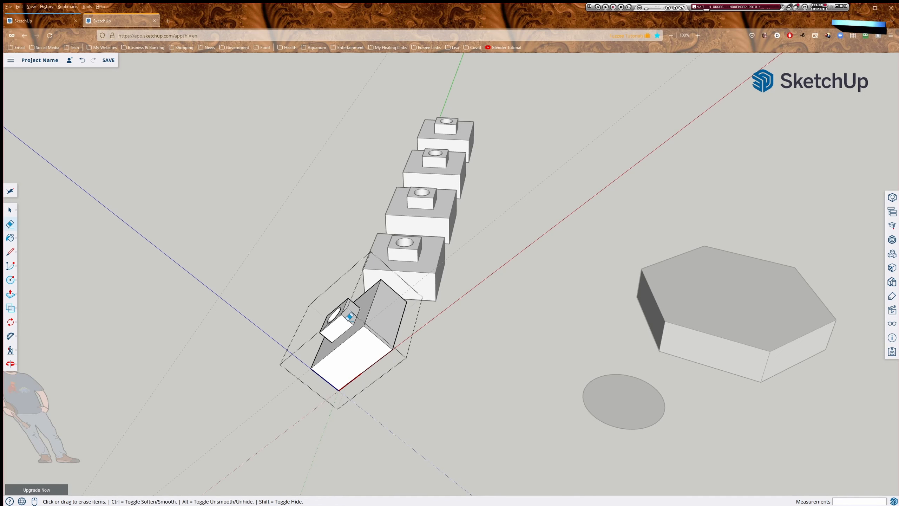
pyautogui.scroll(5, 350, 317)
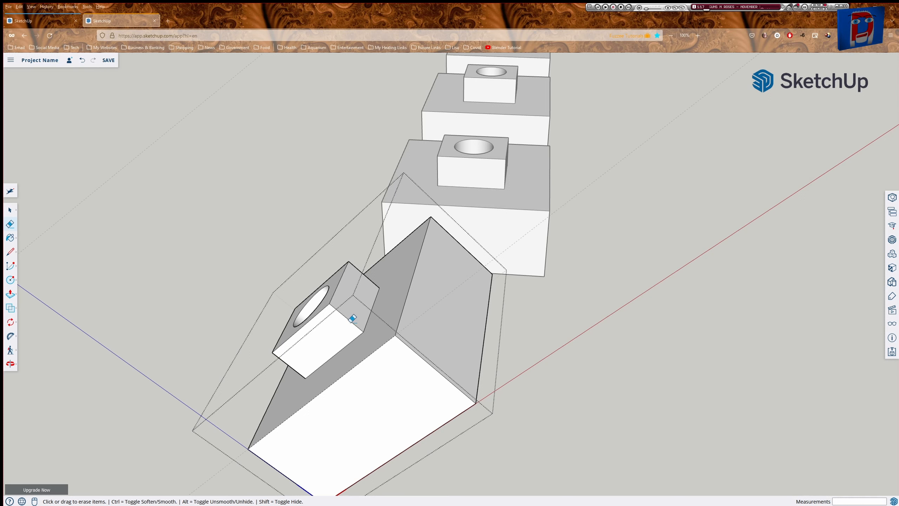
pyautogui.click(352, 319)
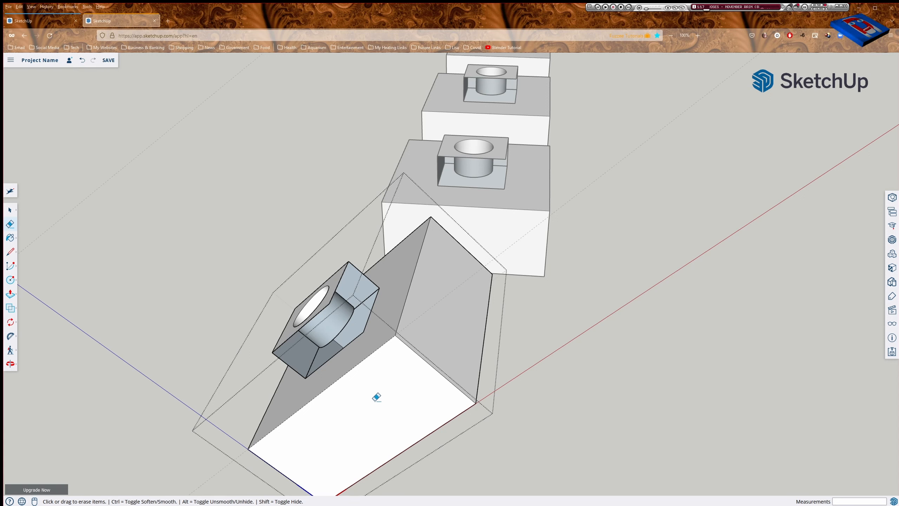
pyautogui.click(412, 277)
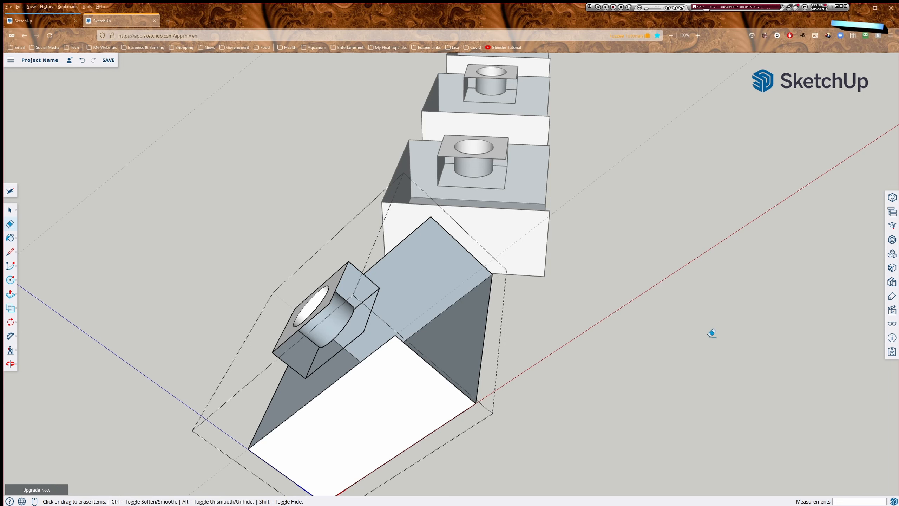
pyautogui.scroll(-5, 712, 333)
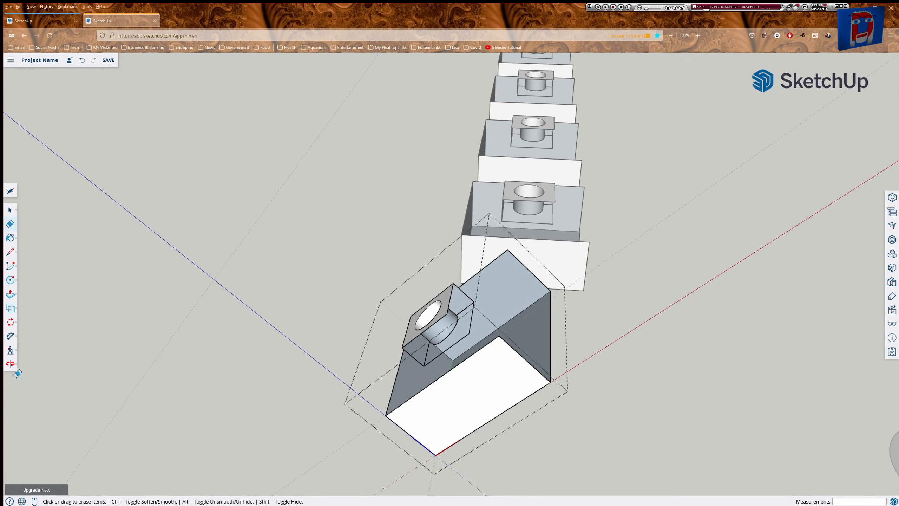
# Zoom to fit and orbit to check each Cube box's open side, then close the component edit.
pyautogui.click(9, 364)
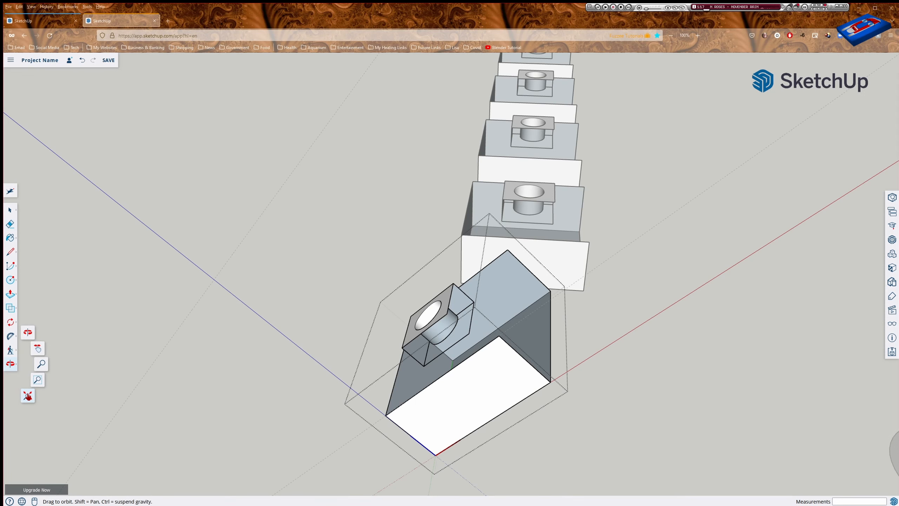
pyautogui.click(27, 396)
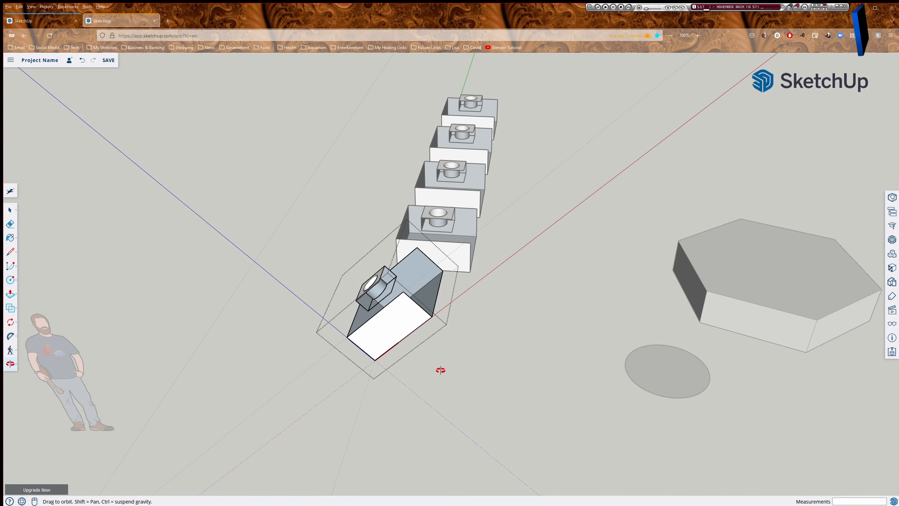
pyautogui.moveTo(539, 354); pyautogui.dragTo(576, 281)
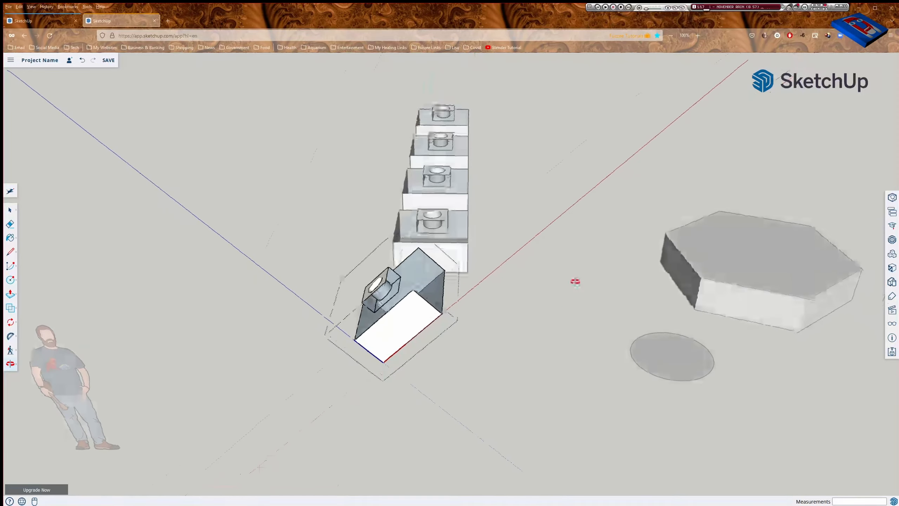
pyautogui.moveTo(520, 191); pyautogui.dragTo(447, 76)
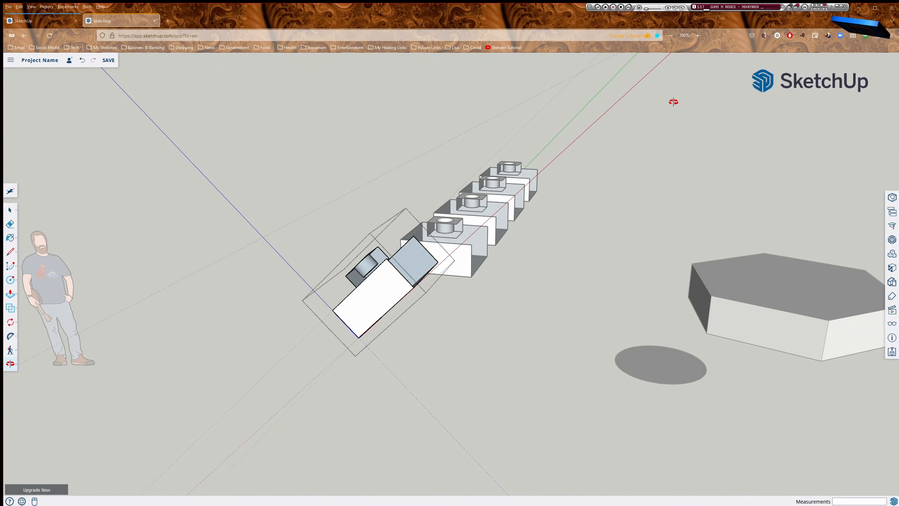
pyautogui.moveTo(673, 100); pyautogui.dragTo(632, 197)
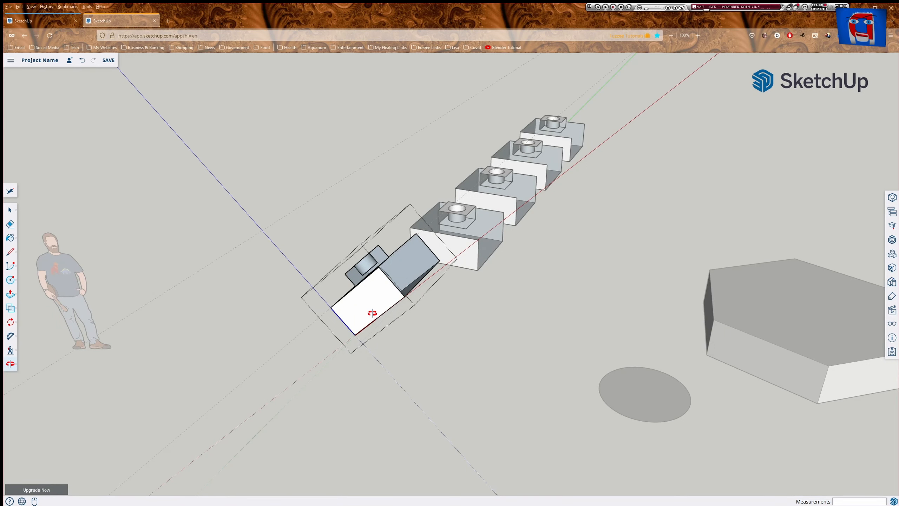
pyautogui.press('space')
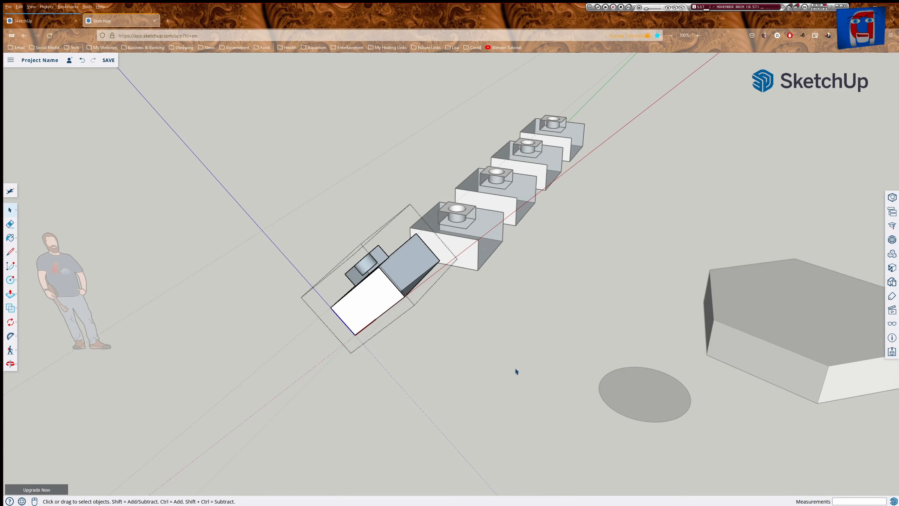
pyautogui.click(535, 424)
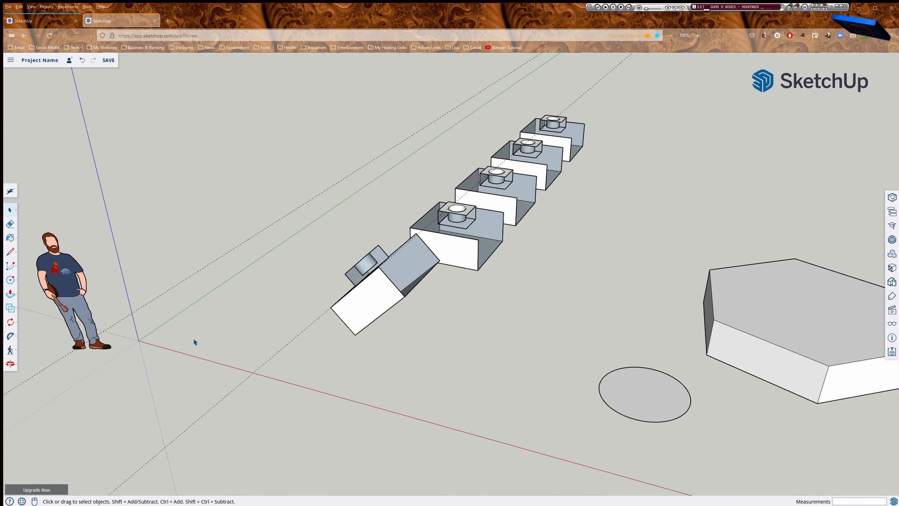
pyautogui.keyDown('shift'); pyautogui.moveTo(673, 277); pyautogui.dragTo(372, 193, button='middle'); pyautogui.keyUp('shift')
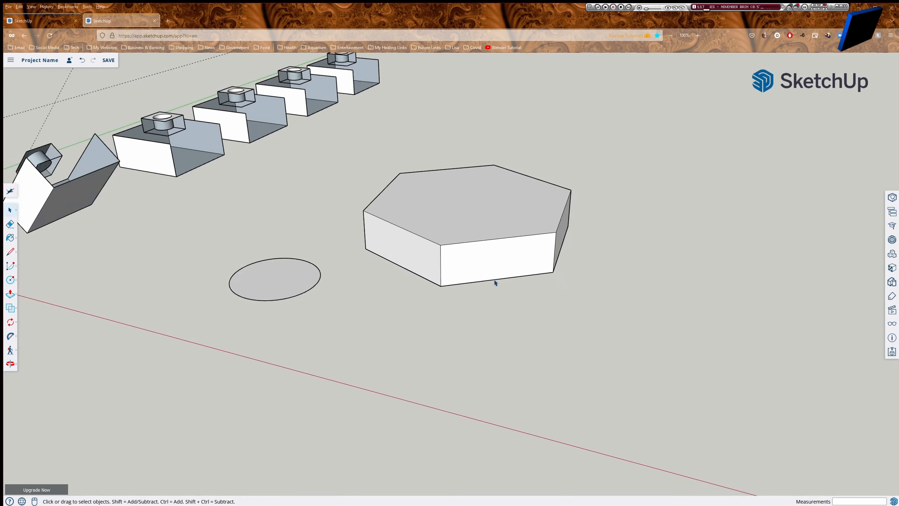
pyautogui.press('e')
pyautogui.press('shift')
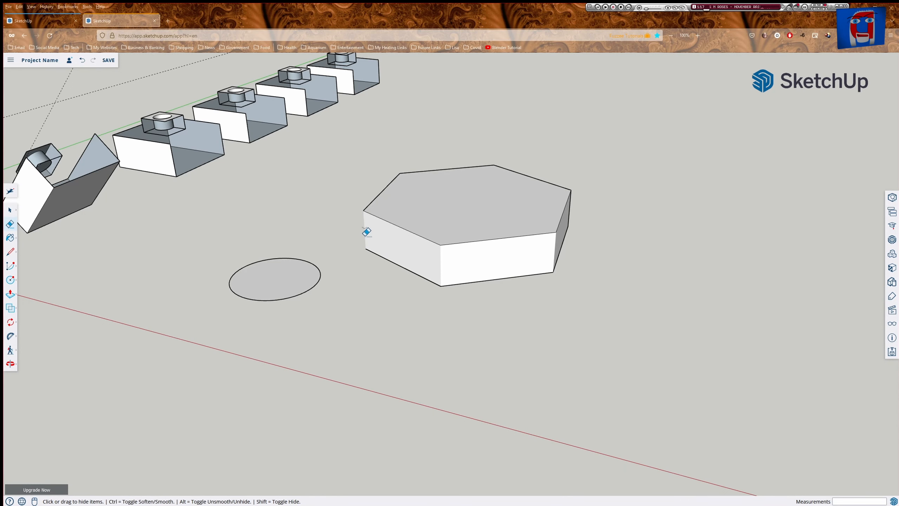
pyautogui.moveTo(395, 243)
pyautogui.mouseDown(button='middle')
pyautogui.moveTo(577, 222)
pyautogui.moveTo(453, 283)
pyautogui.moveTo(356, 276)
pyautogui.moveTo(315, 355)
pyautogui.moveTo(257, 343)
pyautogui.moveTo(285, 337)
pyautogui.mouseUp(button='middle')
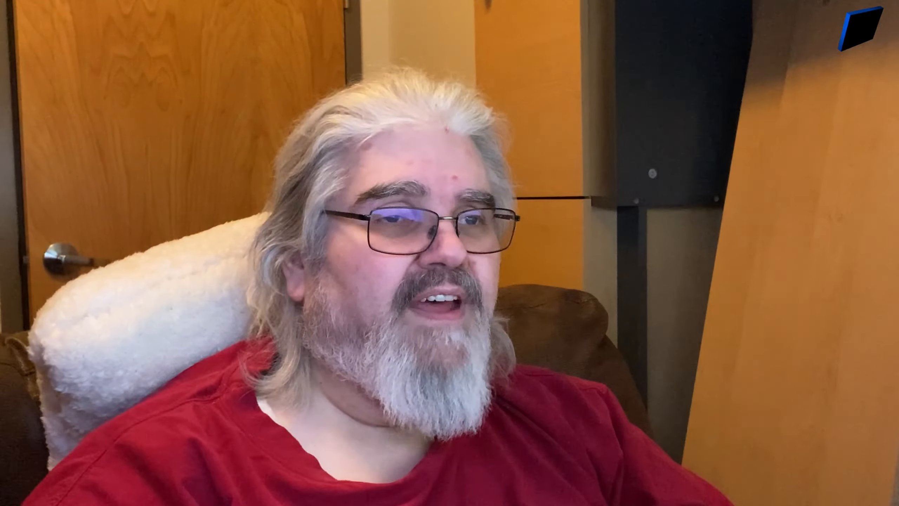